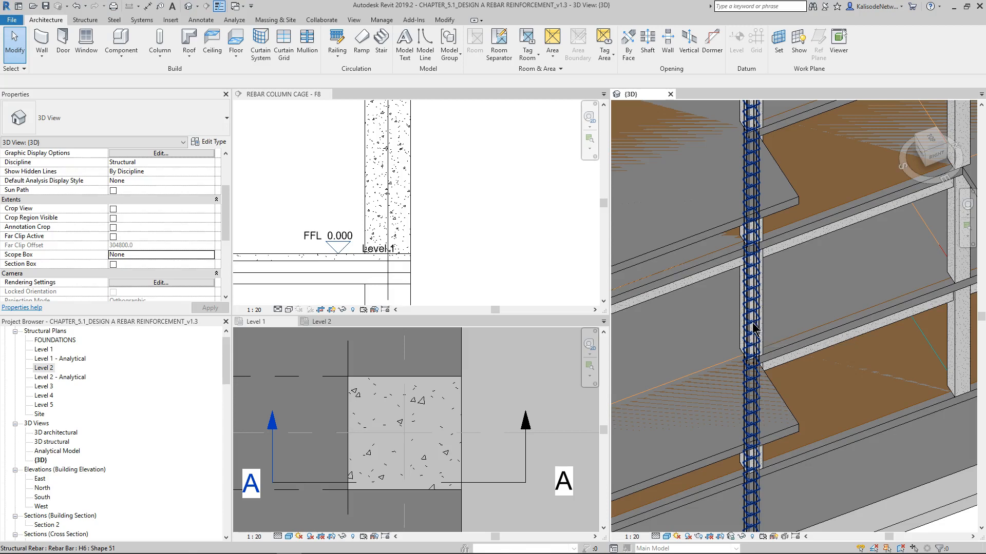
pyautogui.scroll(-3, 754, 328)
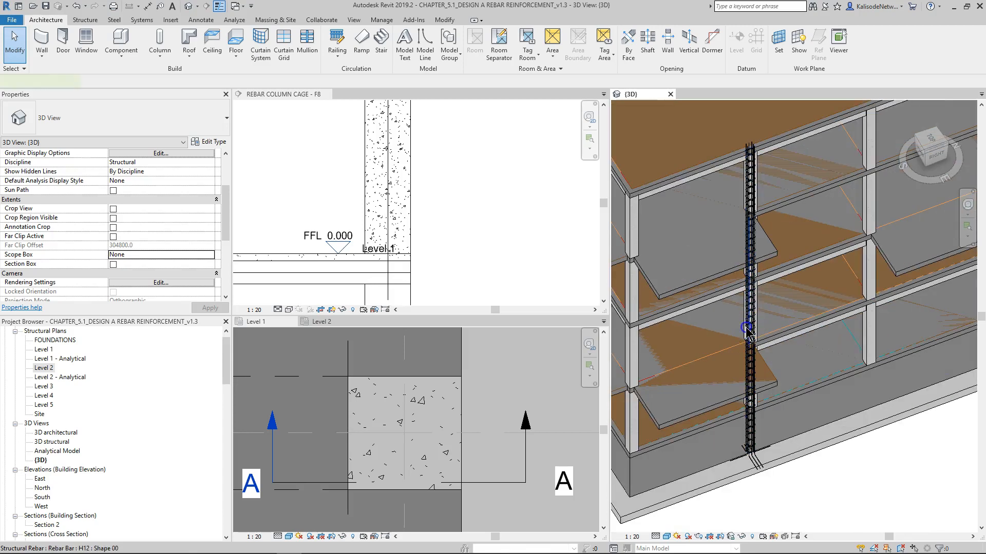
pyautogui.click(750, 332)
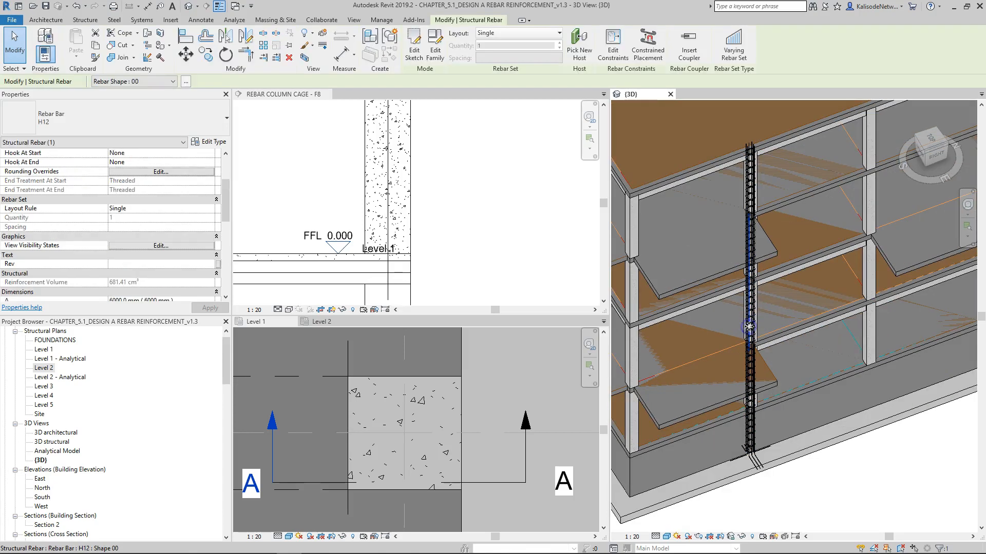
pyautogui.click(919, 496)
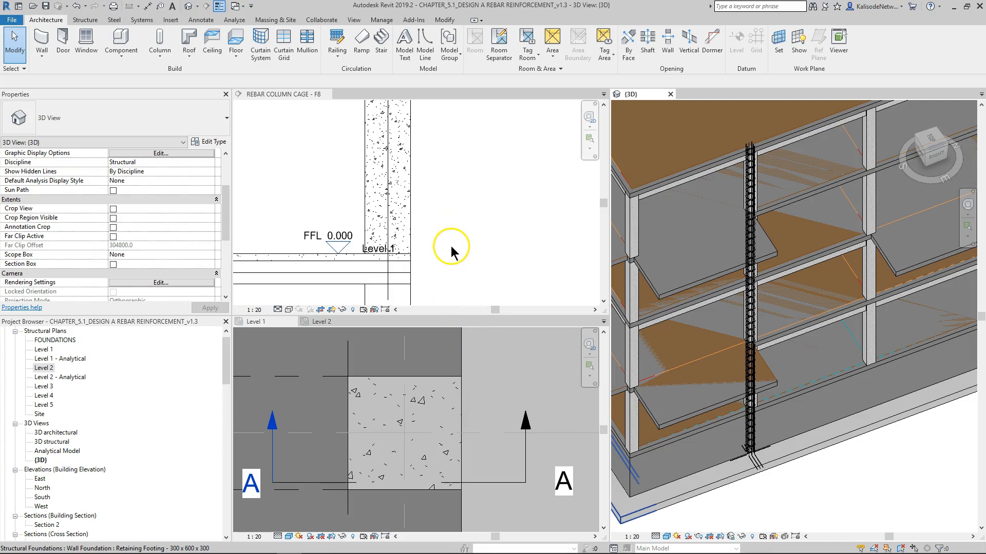
pyautogui.scroll(-4, 457, 180)
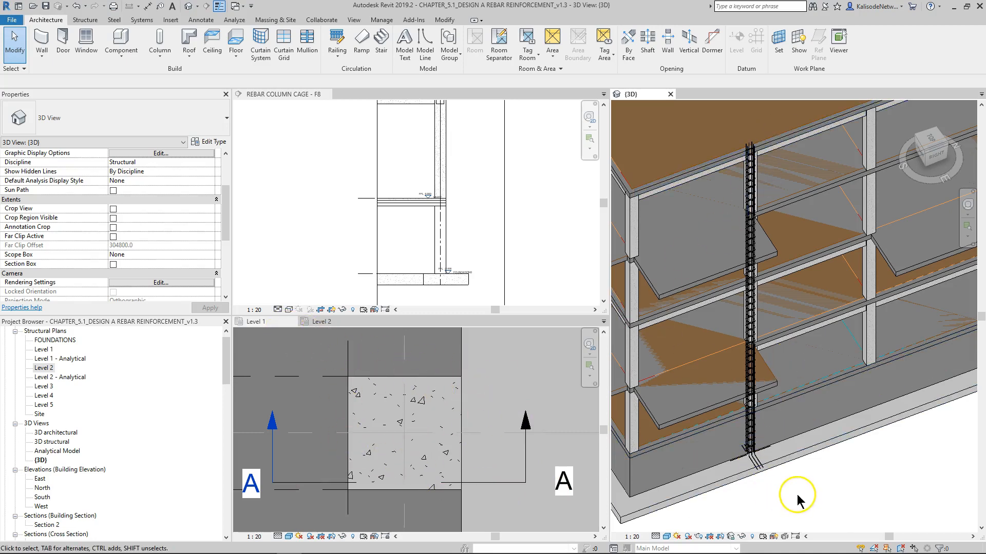
# Switch the 3D view's visual style to Wireframe.
pyautogui.scroll(2, 896, 350)
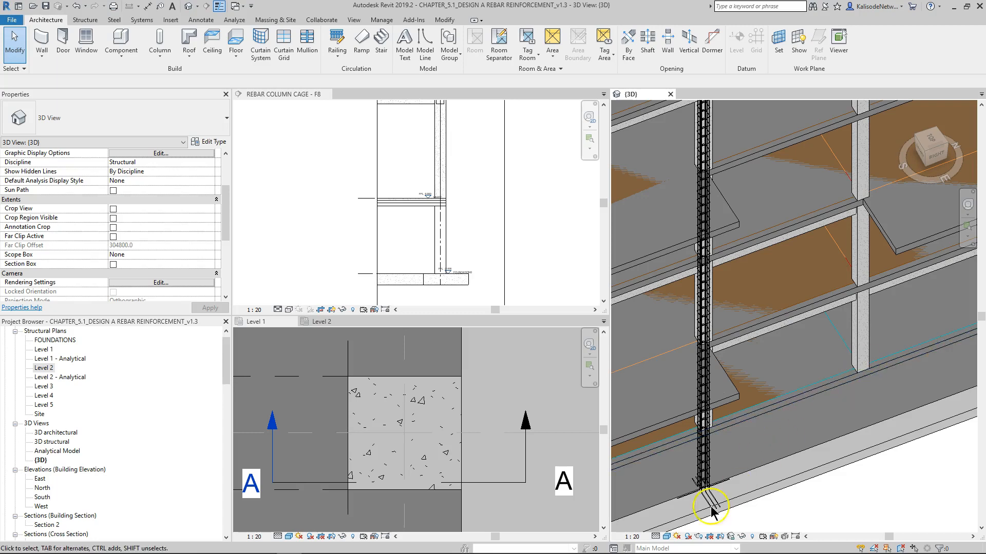
pyautogui.click(666, 537)
pyautogui.click(685, 475)
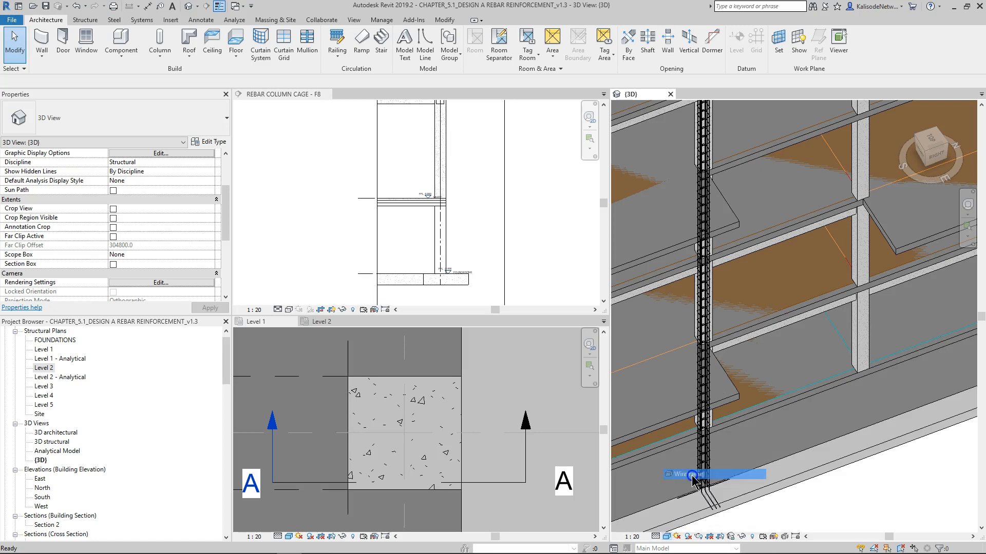
pyautogui.click(689, 474)
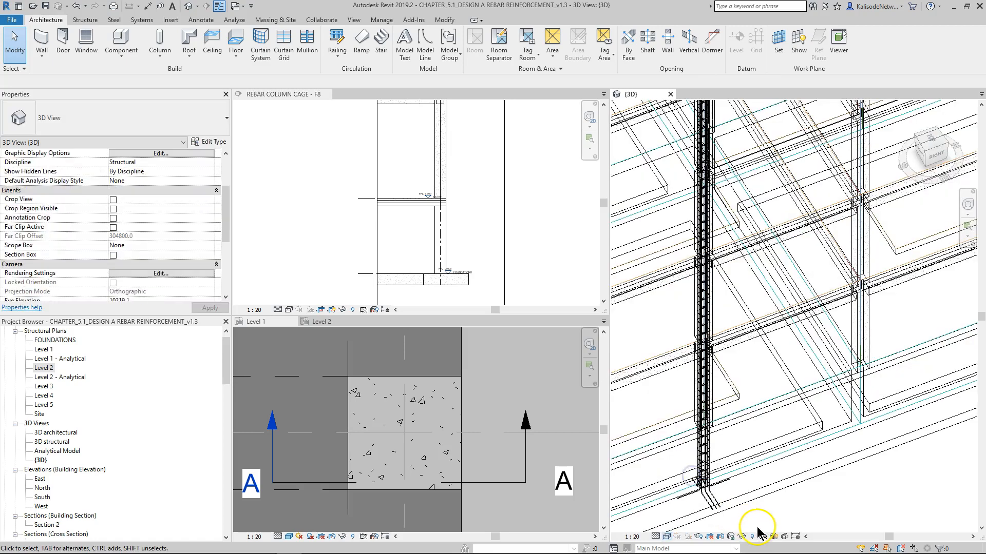
# Isolate the unreinforced 300 x 300mm concrete square column in the 3D view with a selection box.
pyautogui.click(868, 353)
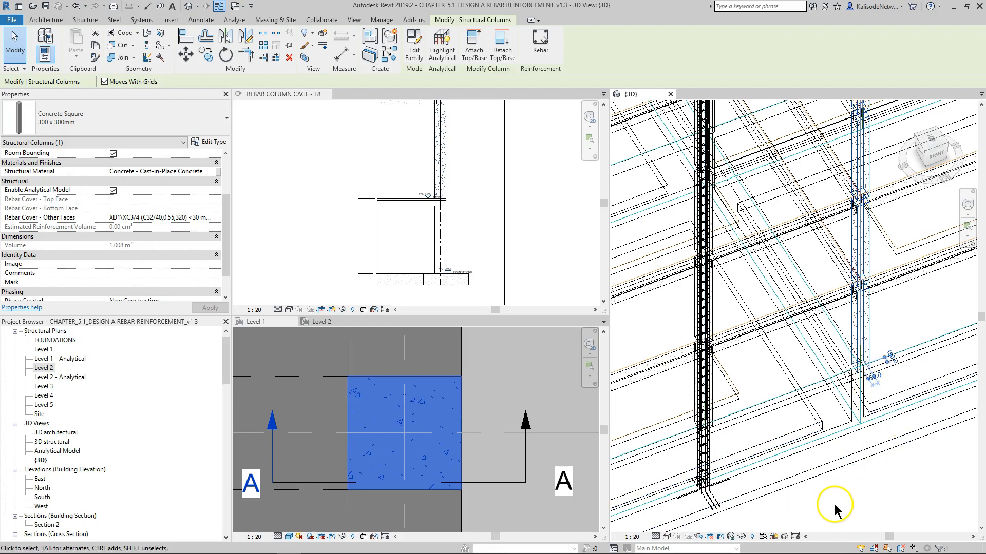
pyautogui.click(306, 61)
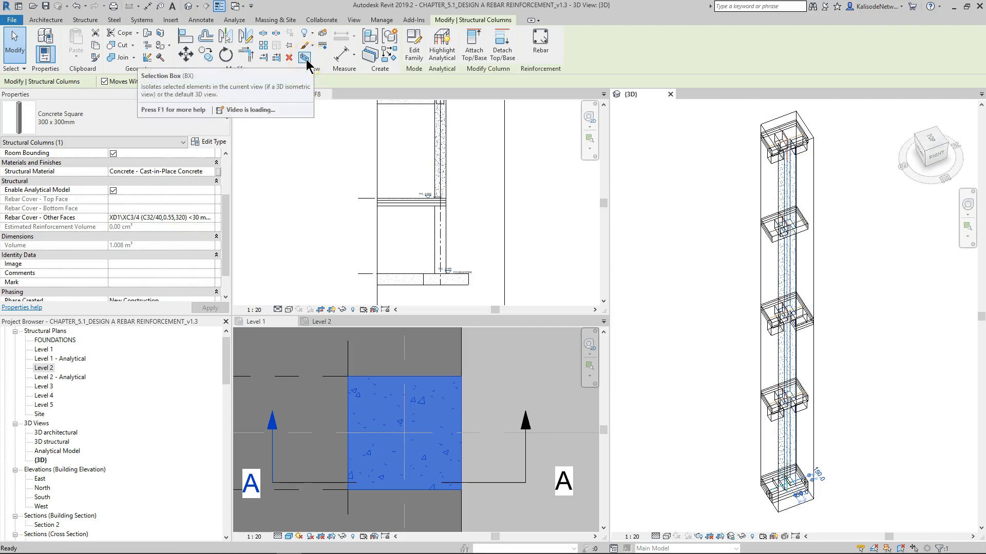
pyautogui.click(872, 374)
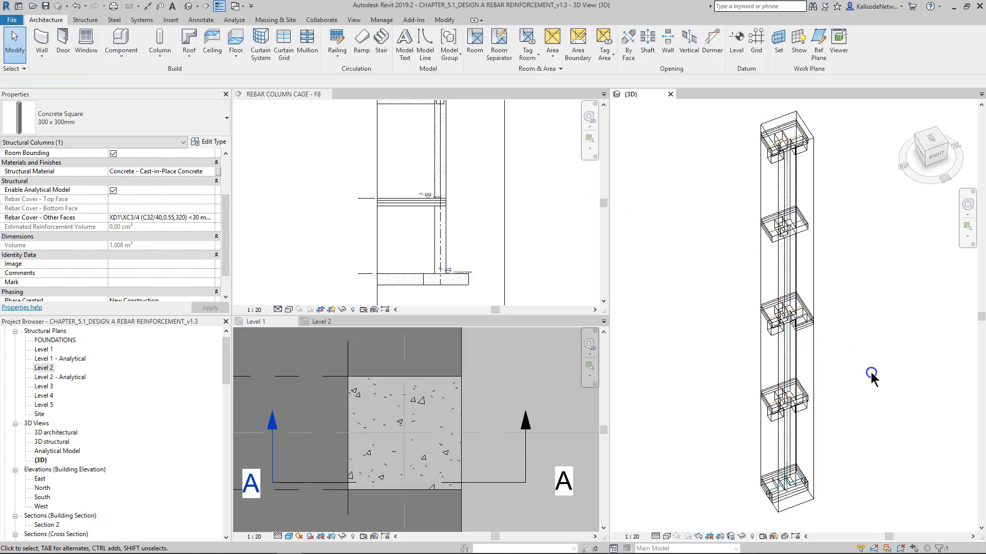
# Examine the isolated column and the floors and beams around it from several angles in the 3D view.
pyautogui.scroll(6, 843, 516)
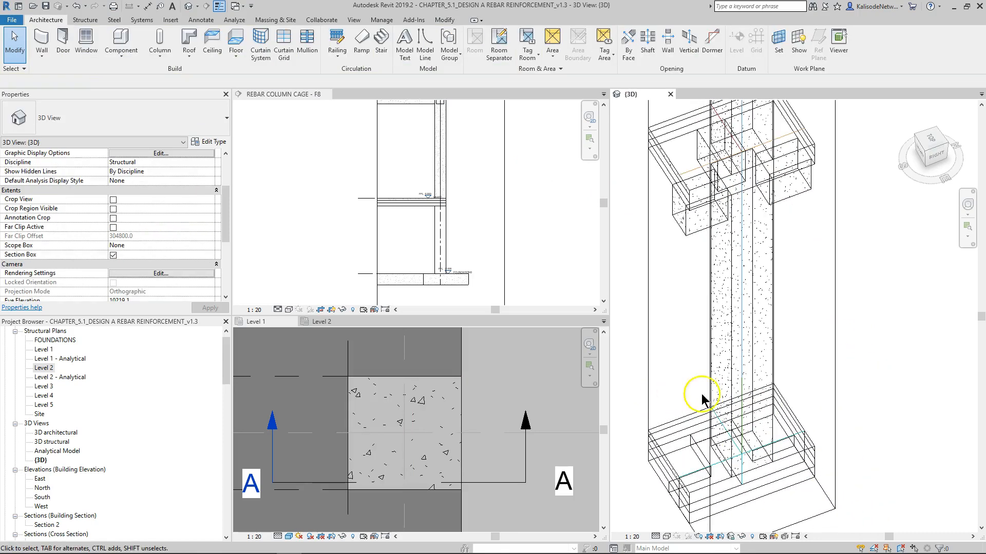
pyautogui.scroll(-2, 805, 392)
pyautogui.click(790, 346)
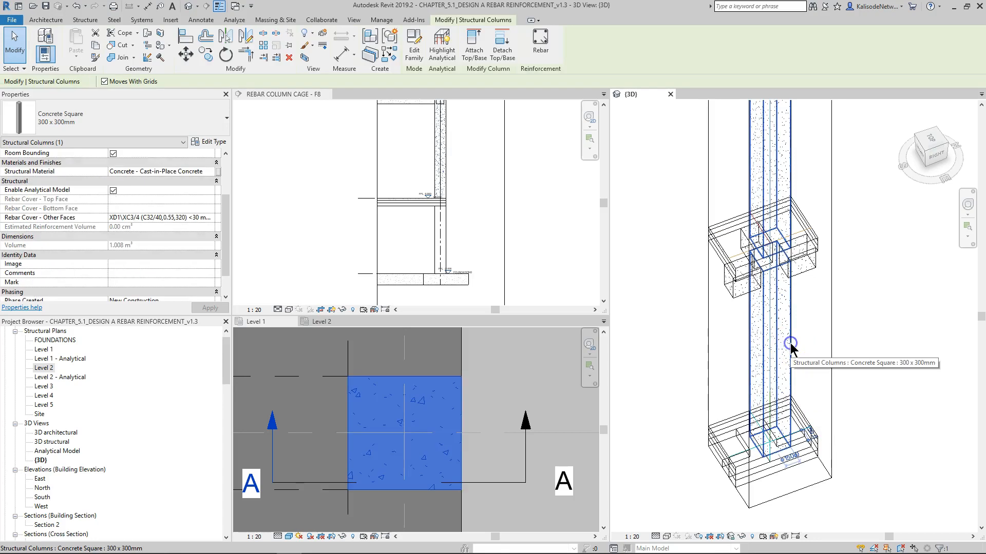
pyautogui.click(898, 325)
pyautogui.click(818, 239)
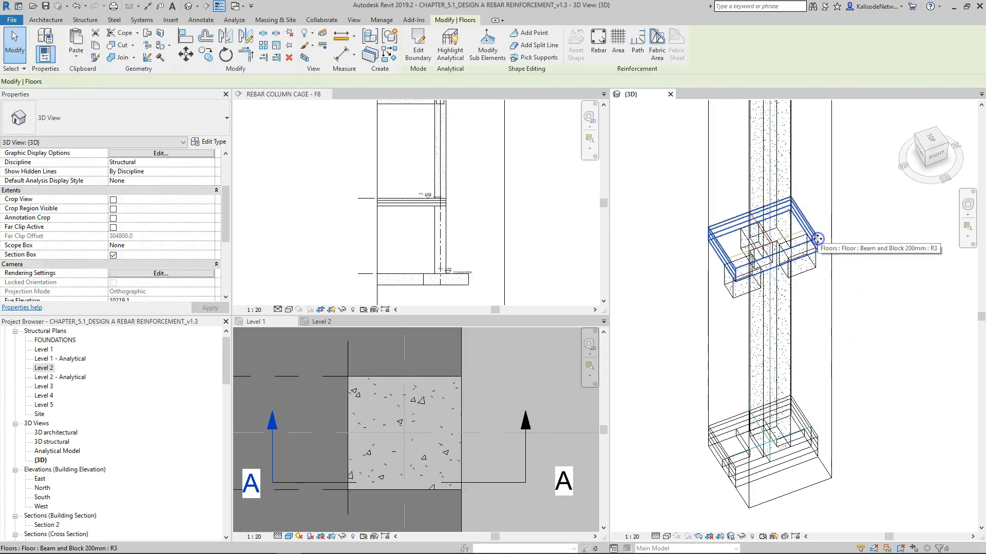
pyautogui.click(914, 274)
pyautogui.scroll(-3, 888, 319)
pyautogui.click(837, 428)
pyautogui.click(885, 399)
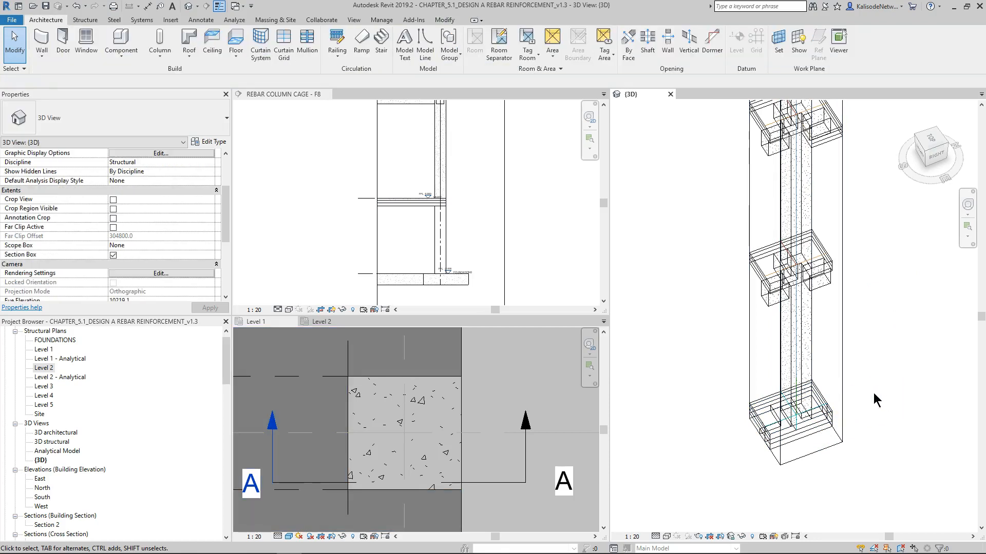
pyautogui.scroll(-2, 875, 400)
pyautogui.keyDown('shift'); pyautogui.moveTo(738, 434); pyautogui.dragTo(771, 441, button='middle'); pyautogui.keyUp('shift')
pyautogui.scroll(-2, 710, 434)
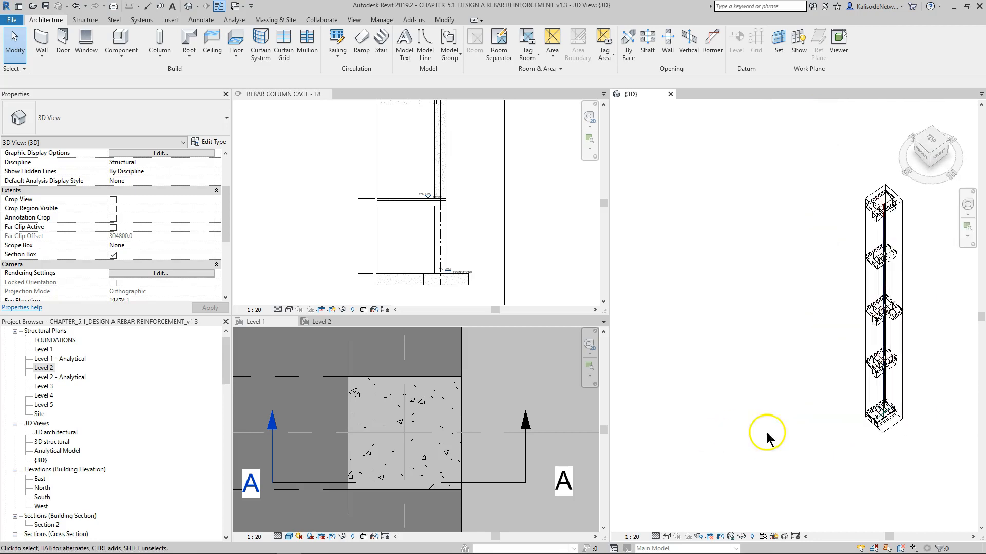
pyautogui.scroll(2, 947, 416)
pyautogui.moveTo(902, 386)
pyautogui.keyDown('shift'); pyautogui.mouseDown(button='middle')
pyautogui.moveTo(935, 407)
pyautogui.moveTo(851, 407)
pyautogui.moveTo(913, 392)
pyautogui.mouseUp(button='middle'); pyautogui.keyUp('shift')
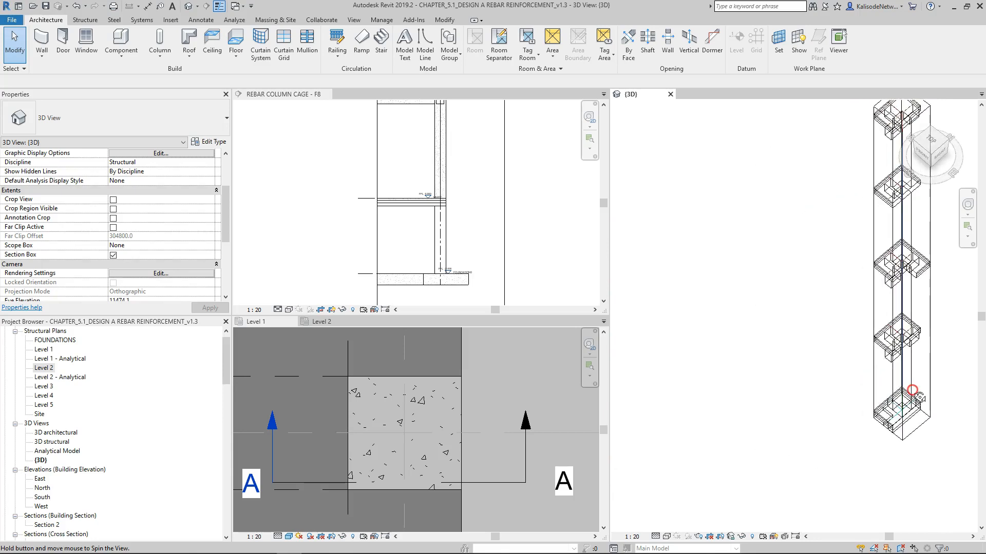
pyautogui.scroll(2, 946, 343)
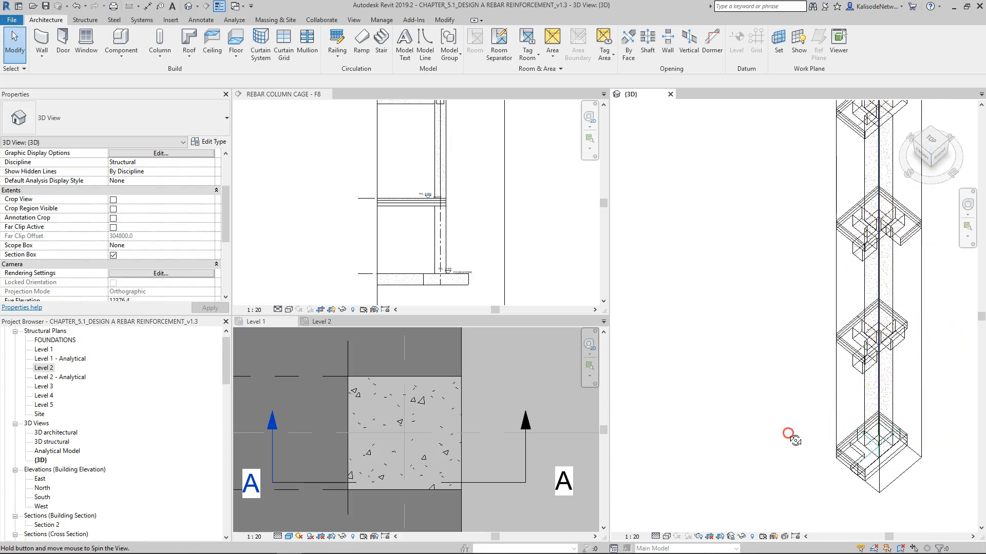
pyautogui.scroll(-3, 801, 435)
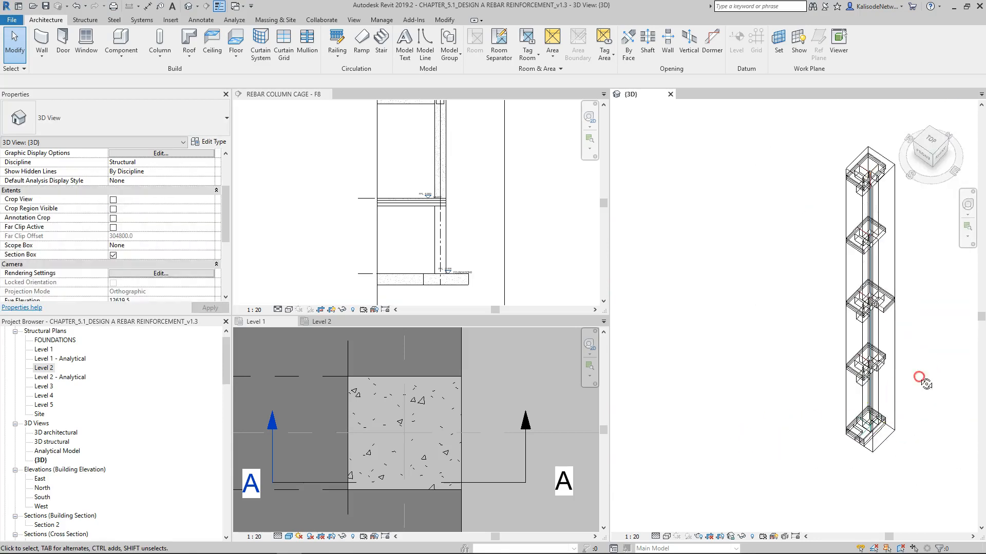
pyautogui.scroll(3, 929, 382)
pyautogui.scroll(-3, 678, 308)
pyautogui.scroll(2, 868, 385)
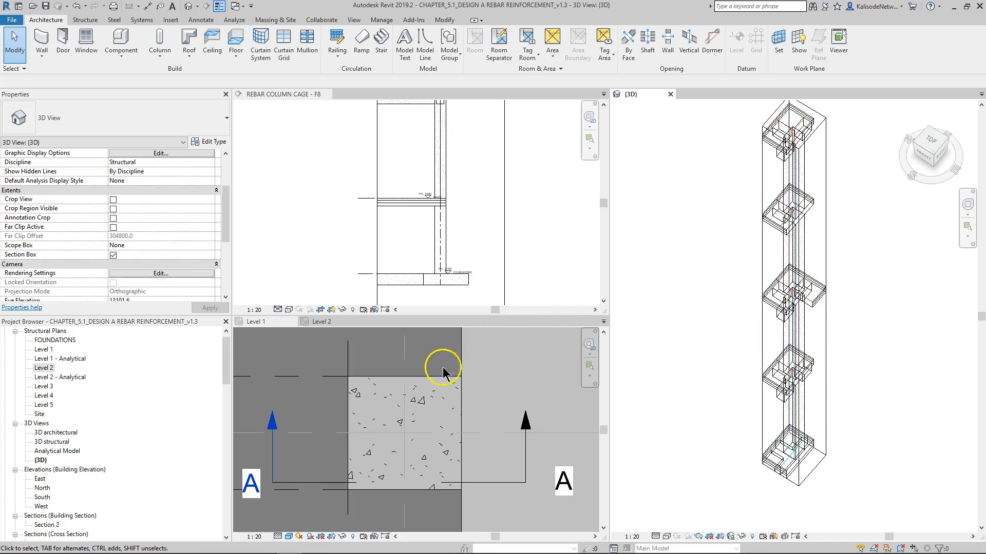
# Start placing rebar in the column on the Level 1 plan, using Rebar Shape 51 oriented parallel to the work plane.
pyautogui.click(422, 381)
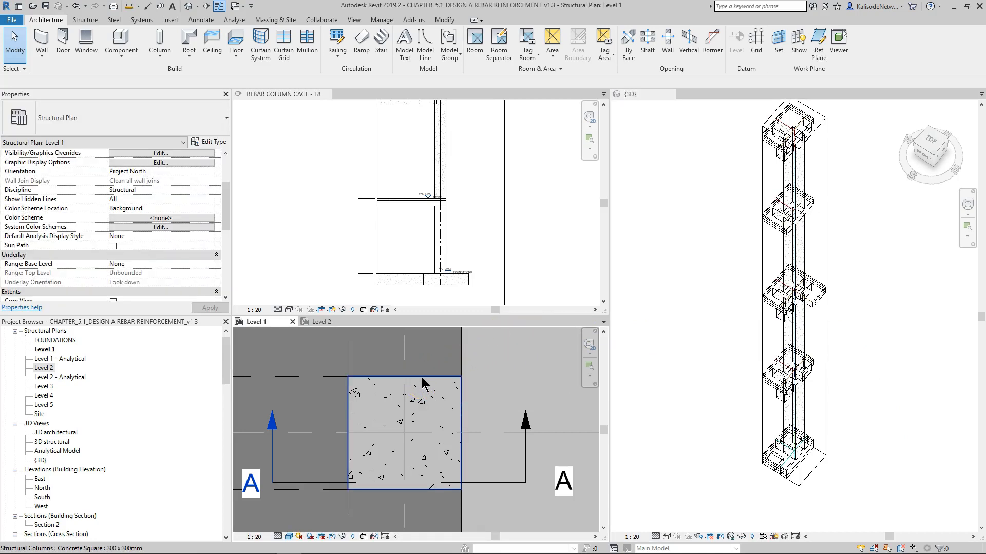
pyautogui.click(422, 381)
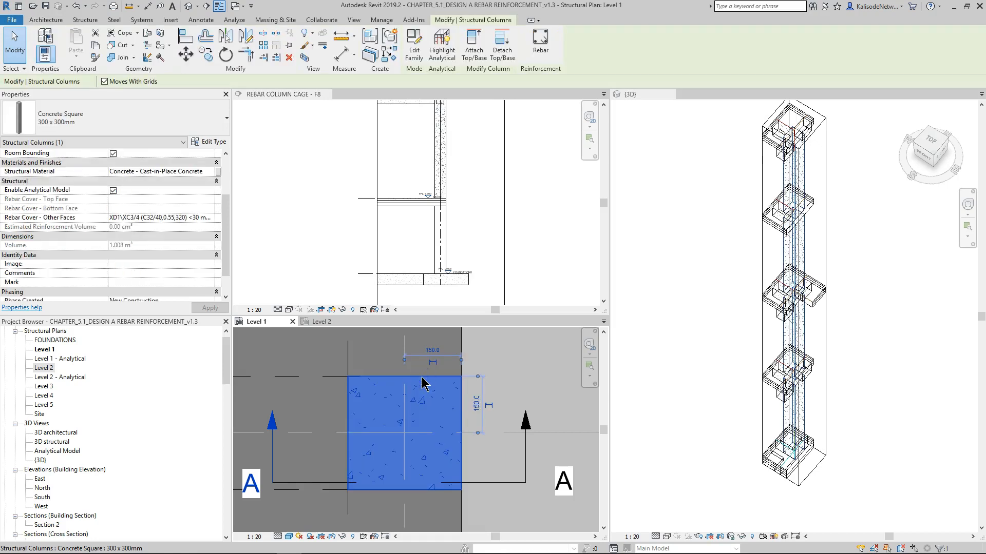
pyautogui.click(546, 46)
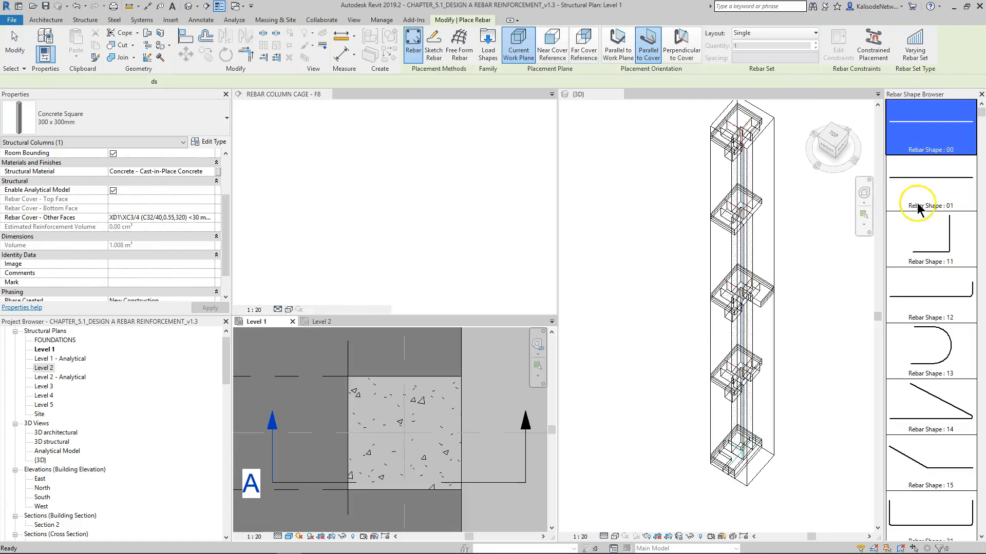
pyautogui.scroll(-5, 937, 255)
pyautogui.scroll(-5, 937, 257)
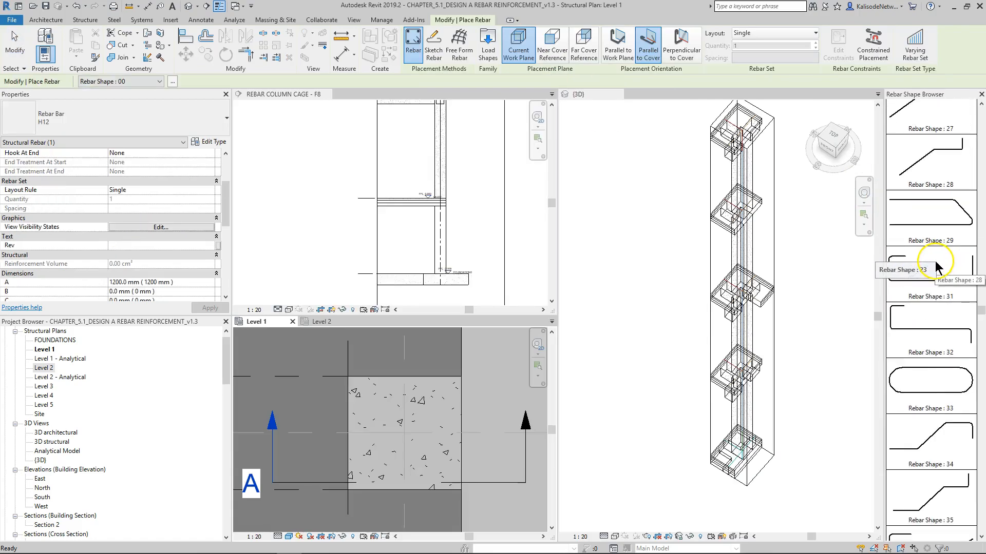
pyautogui.scroll(-3, 936, 271)
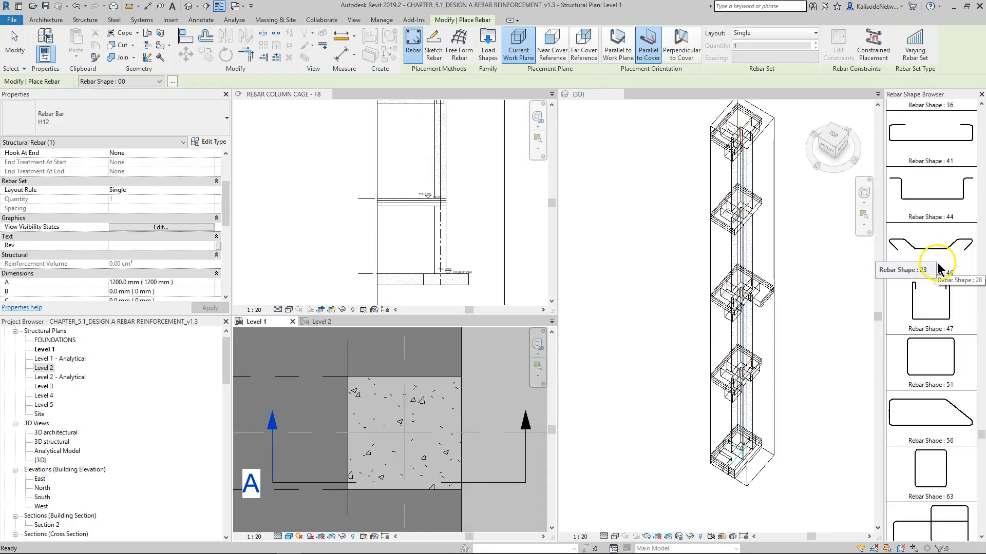
pyautogui.click(943, 370)
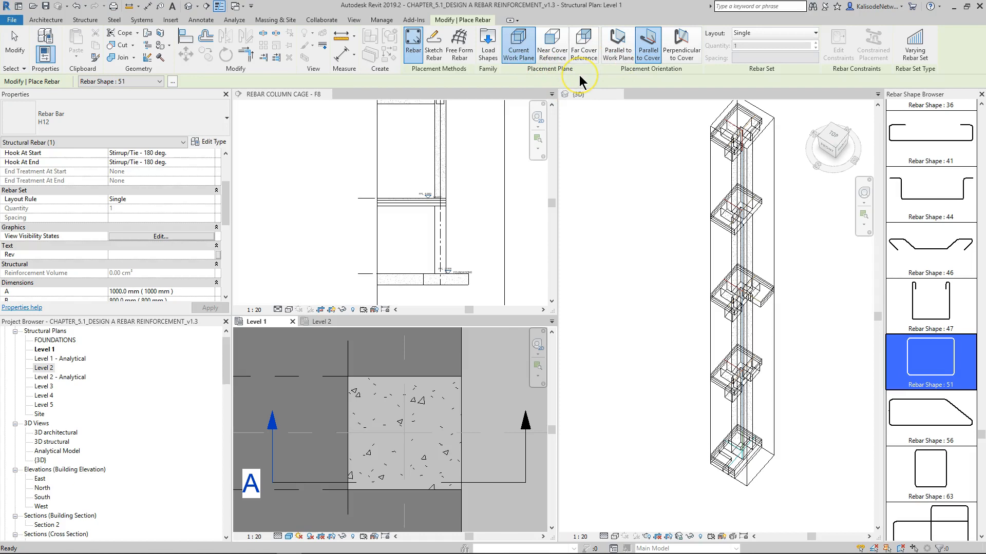
pyautogui.click(618, 48)
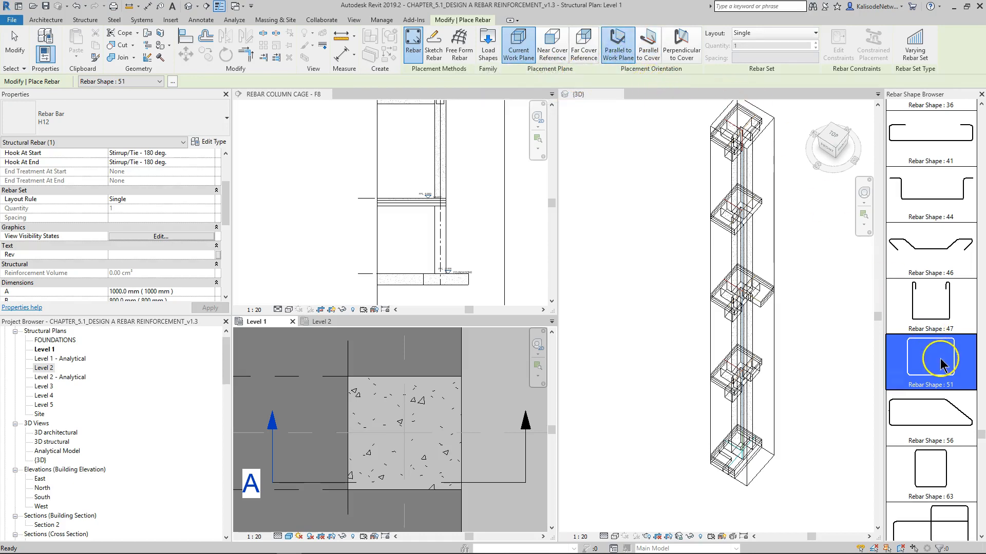
# Place one H8 stirrup inside the column section on the Level 1 plan, with its hooks at the section's lower-right corner.
pyautogui.scroll(2, 399, 434)
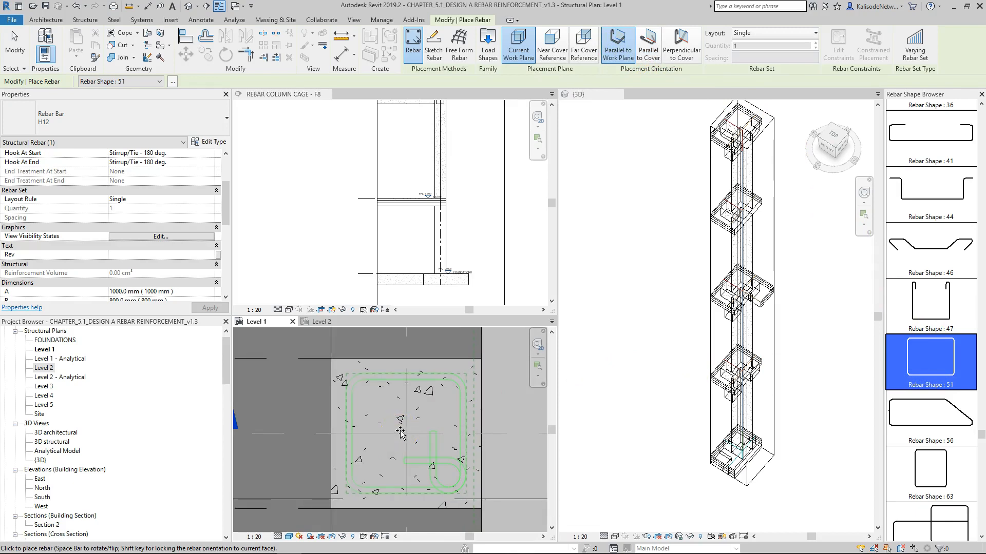
pyautogui.click(213, 124)
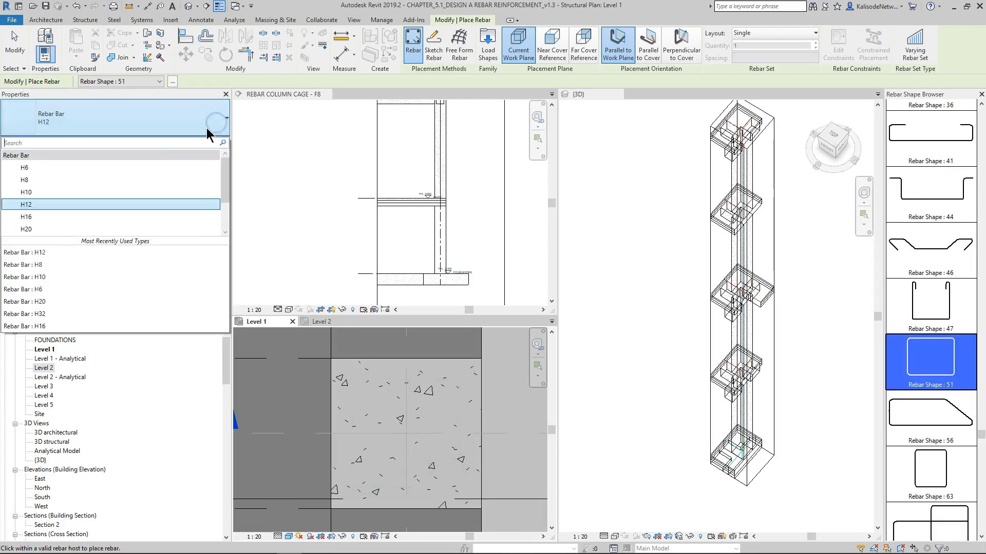
pyautogui.click(186, 180)
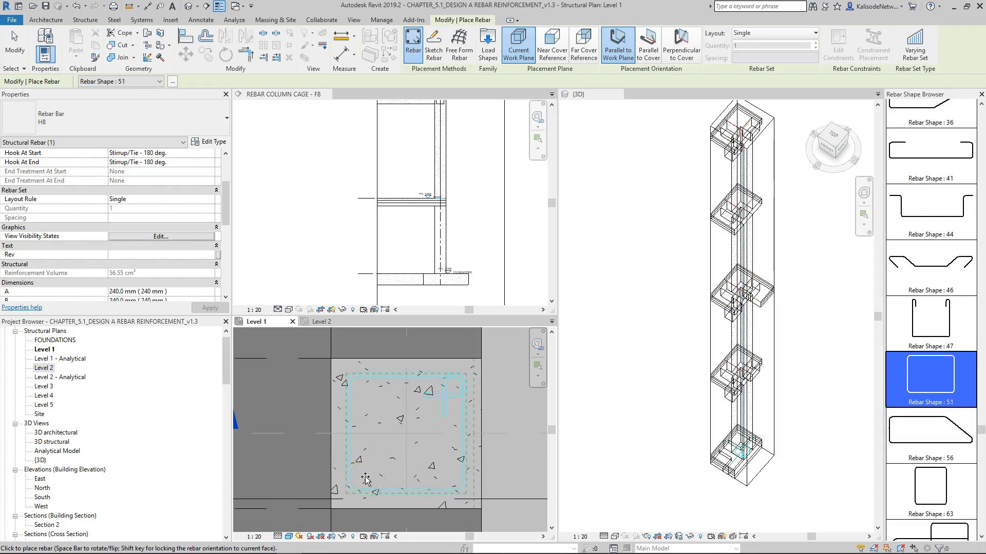
pyautogui.click(363, 394)
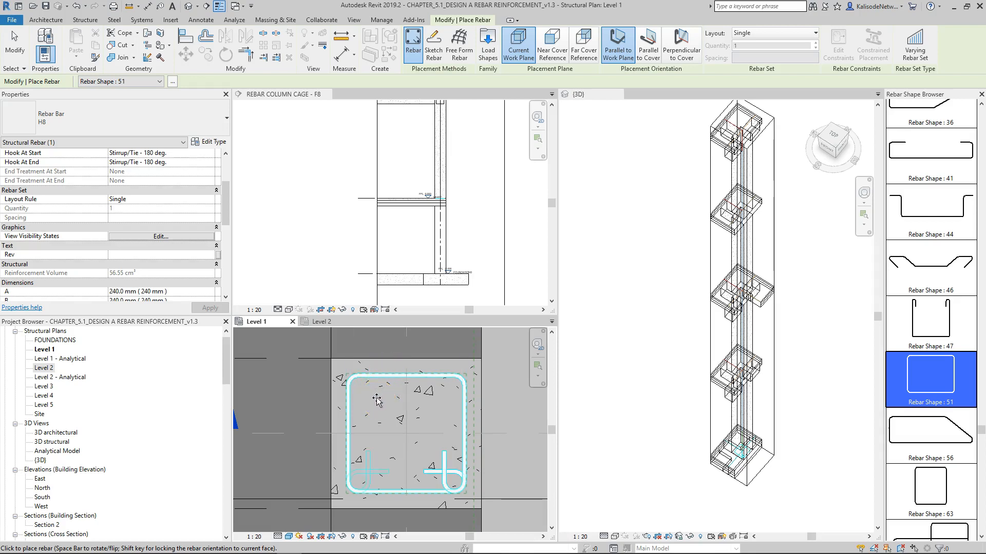
pyautogui.press('Escape')
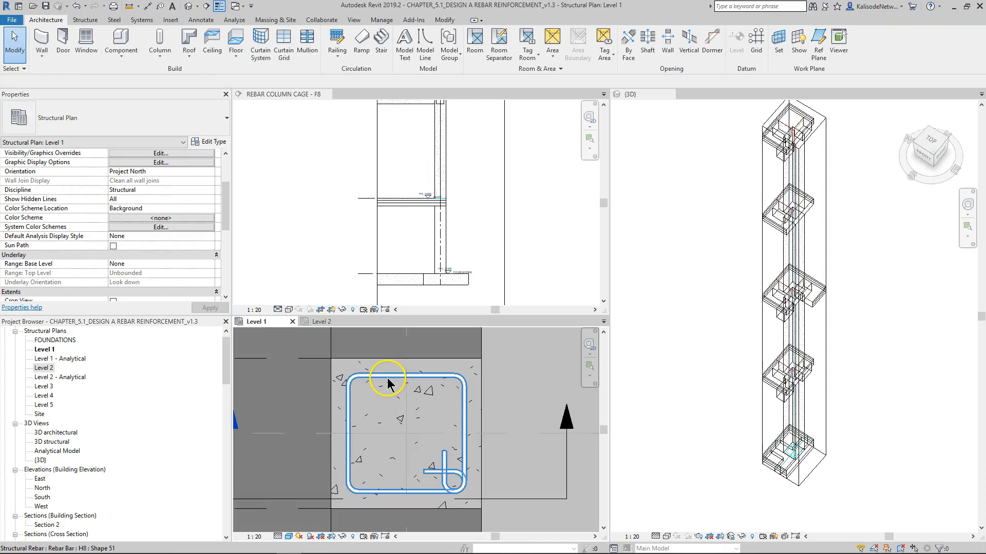
# Distribute the H8 stirrup along the column using a Maximum Spacing layout with 200 mm spacing.
pyautogui.click(388, 384)
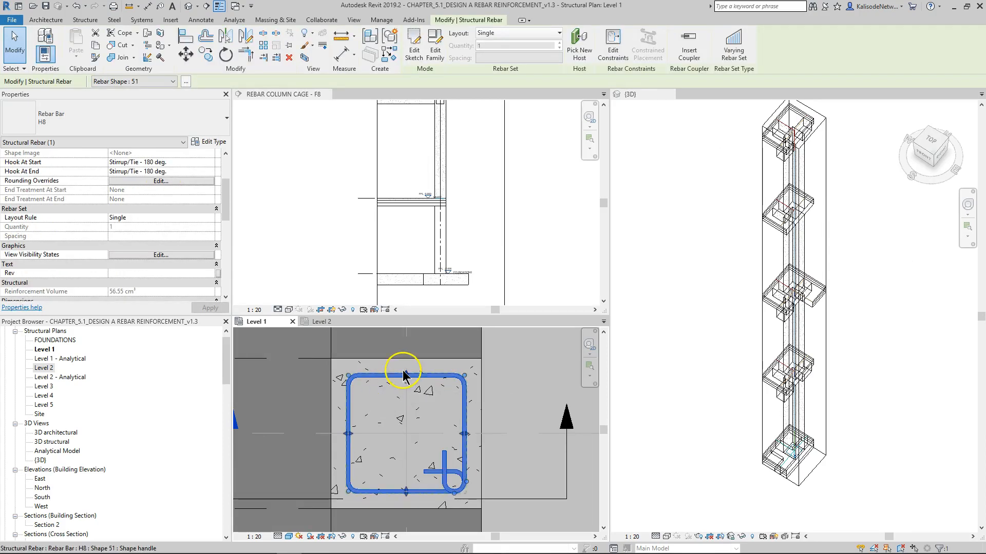
pyautogui.scroll(5, 434, 195)
pyautogui.scroll(2, 449, 215)
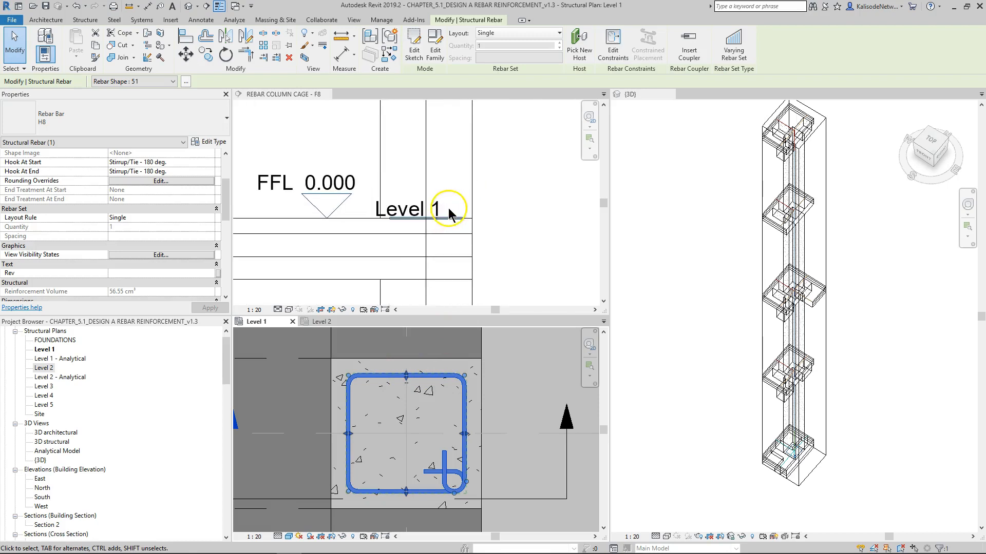
pyautogui.click(559, 34)
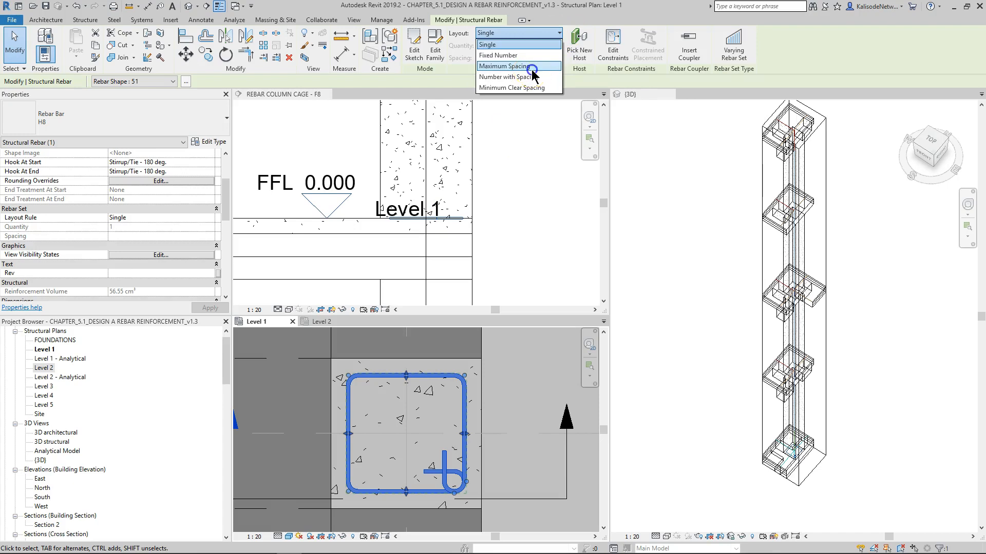
pyautogui.click(531, 66)
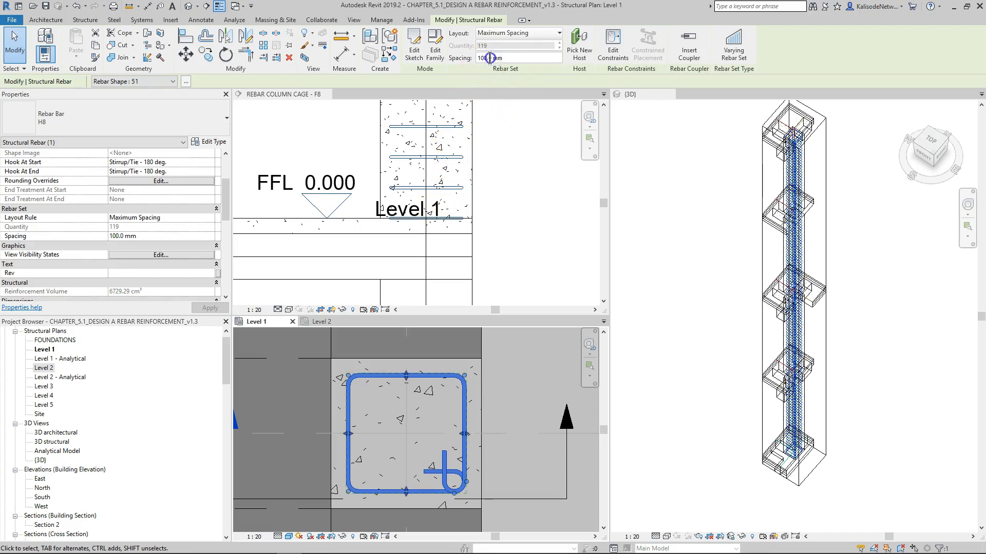
pyautogui.write('200')
pyautogui.press('Return')
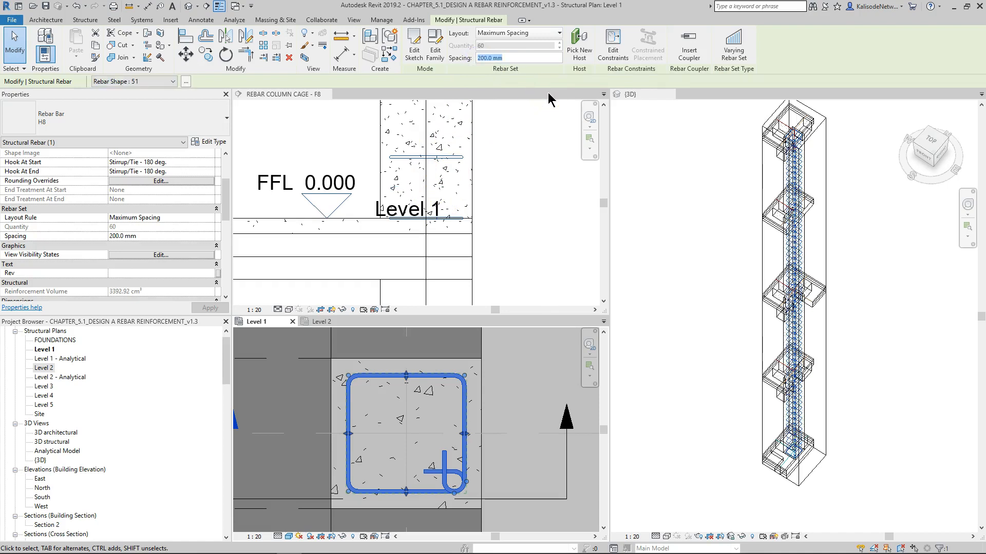
pyautogui.scroll(3, 479, 267)
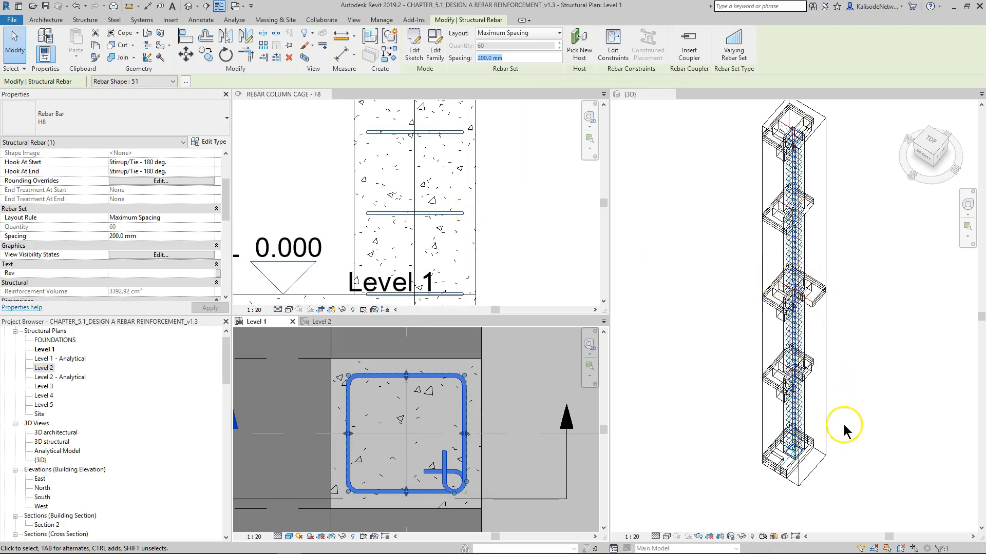
pyautogui.scroll(5, 793, 447)
pyautogui.scroll(1, 794, 442)
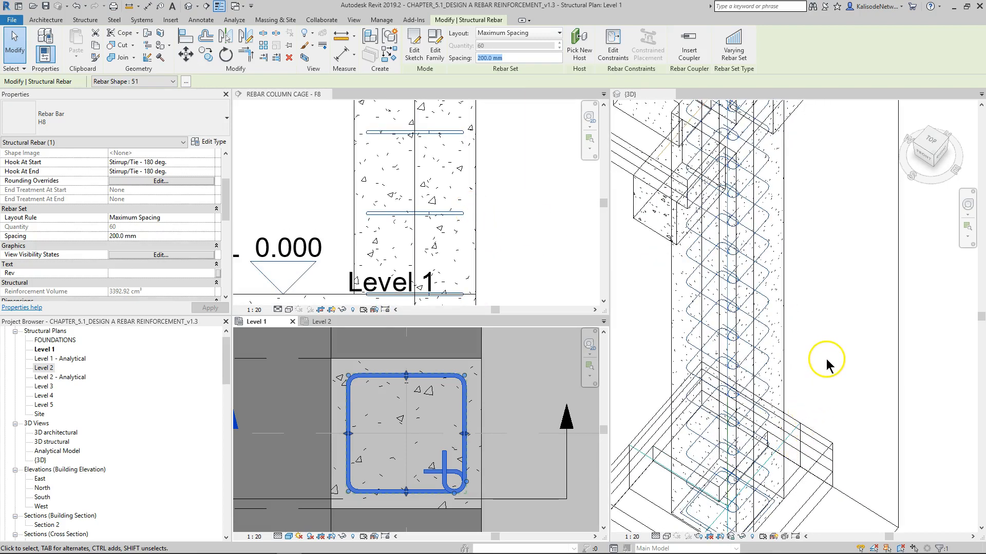
pyautogui.scroll(-6, 828, 356)
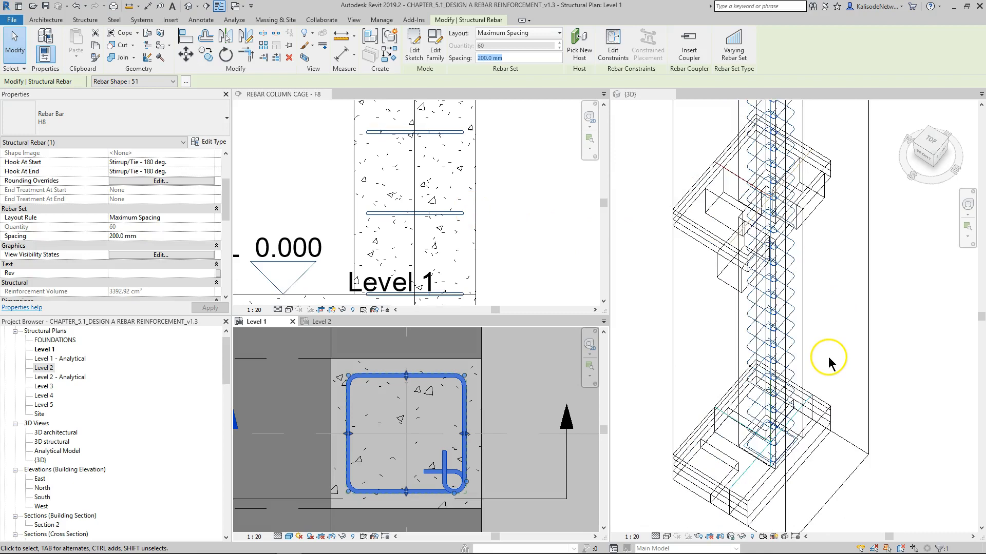
# Start placing straight H12 bars in the column, using Rebar Shape 00 oriented parallel to cover.
pyautogui.click(433, 362)
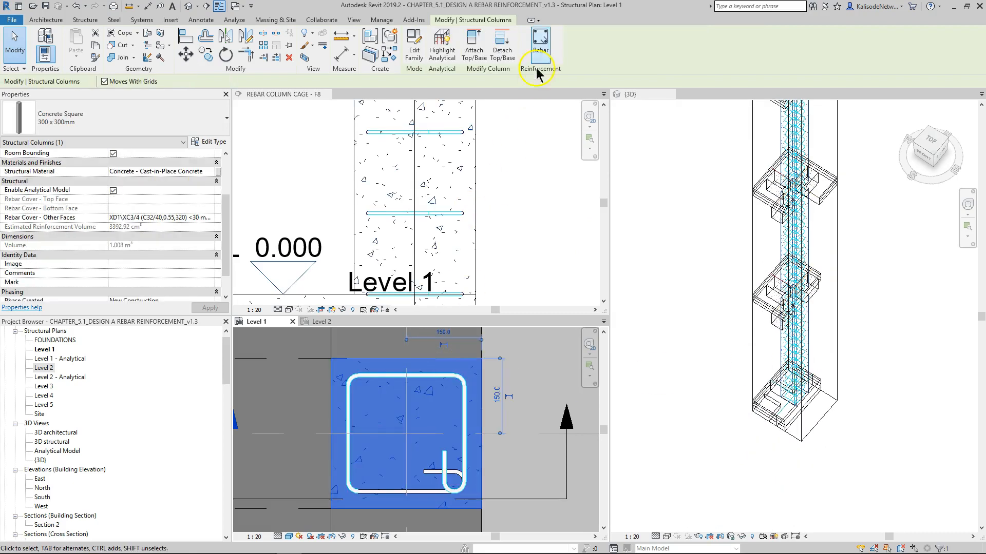
pyautogui.click(540, 45)
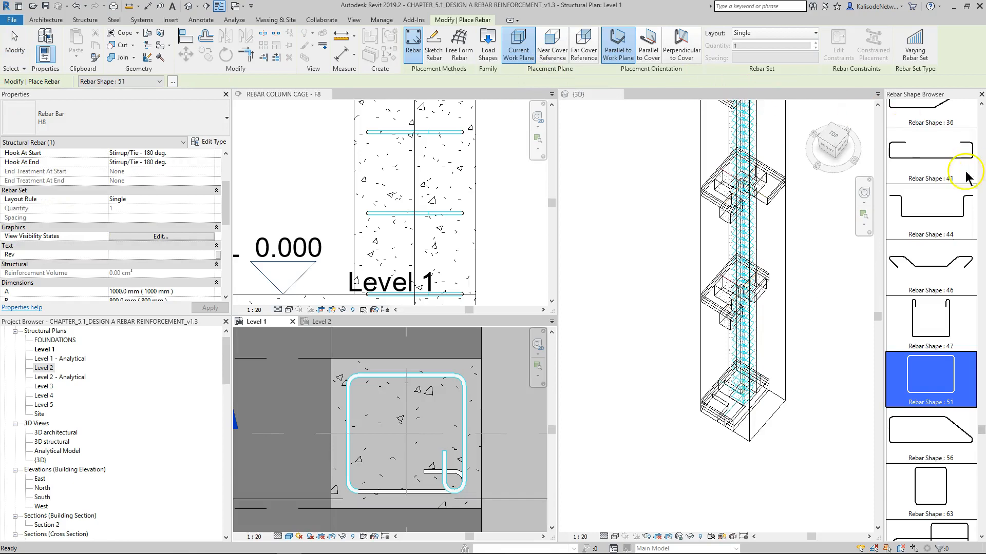
pyautogui.scroll(10, 947, 195)
pyautogui.scroll(5, 929, 189)
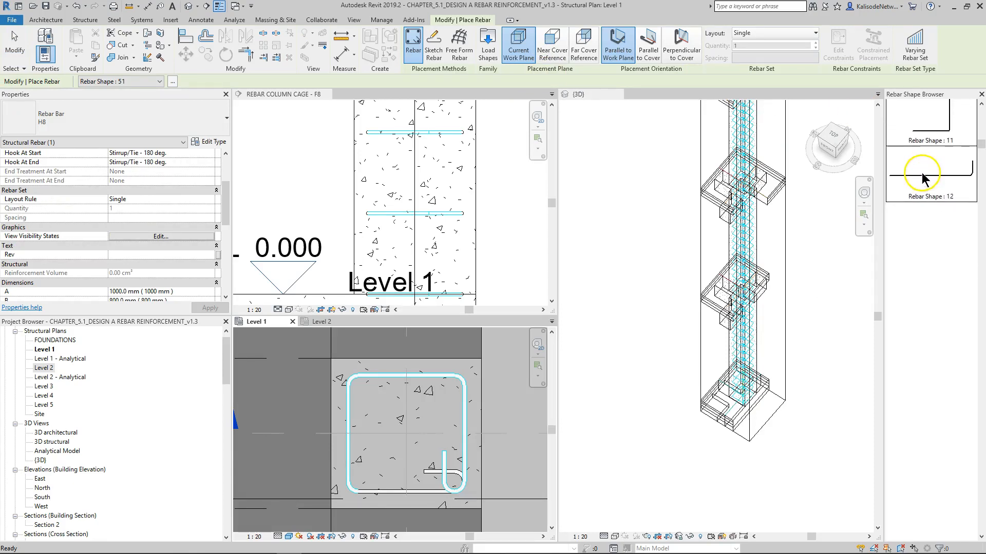
pyautogui.click(929, 129)
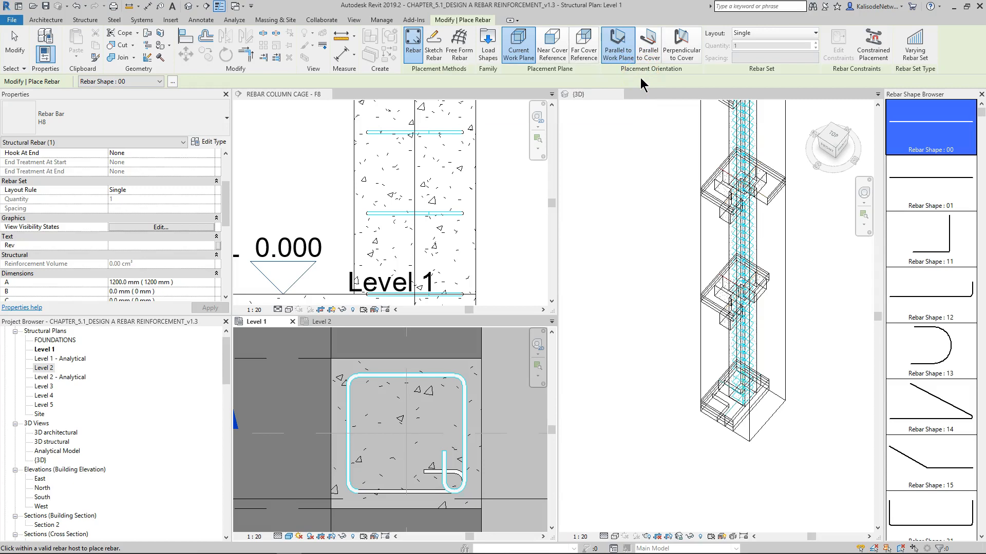
pyautogui.click(648, 49)
pyautogui.scroll(2, 460, 433)
pyautogui.scroll(-2, 424, 455)
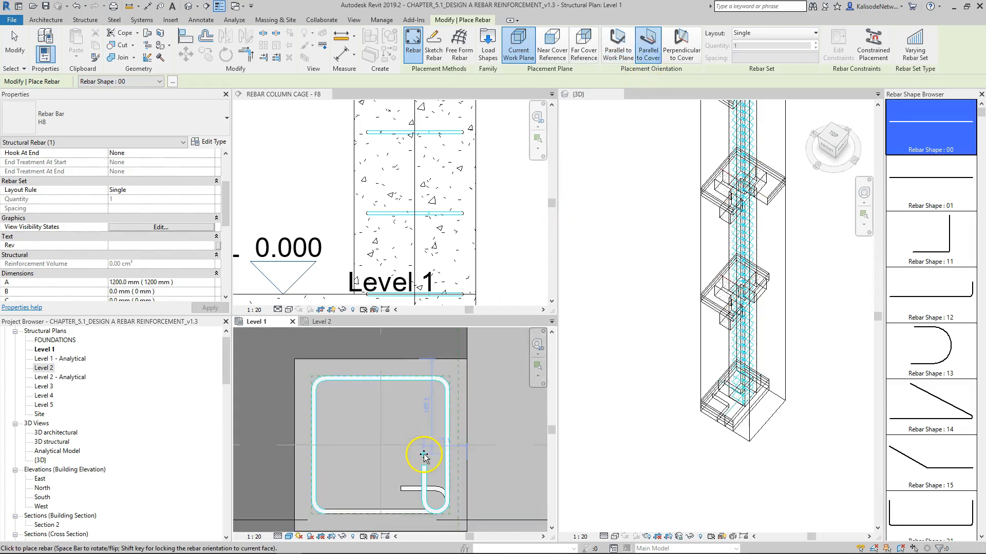
pyautogui.click(208, 123)
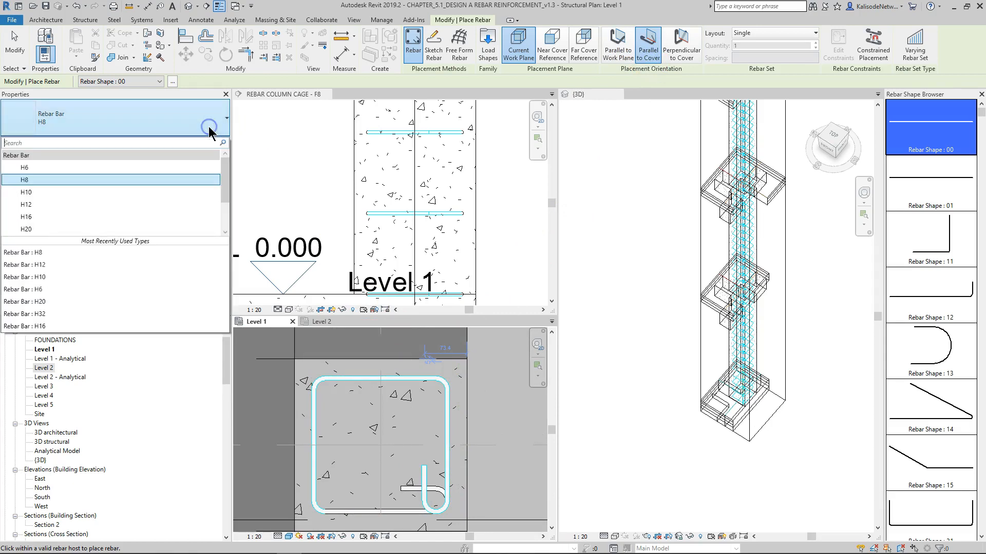
pyautogui.click(146, 204)
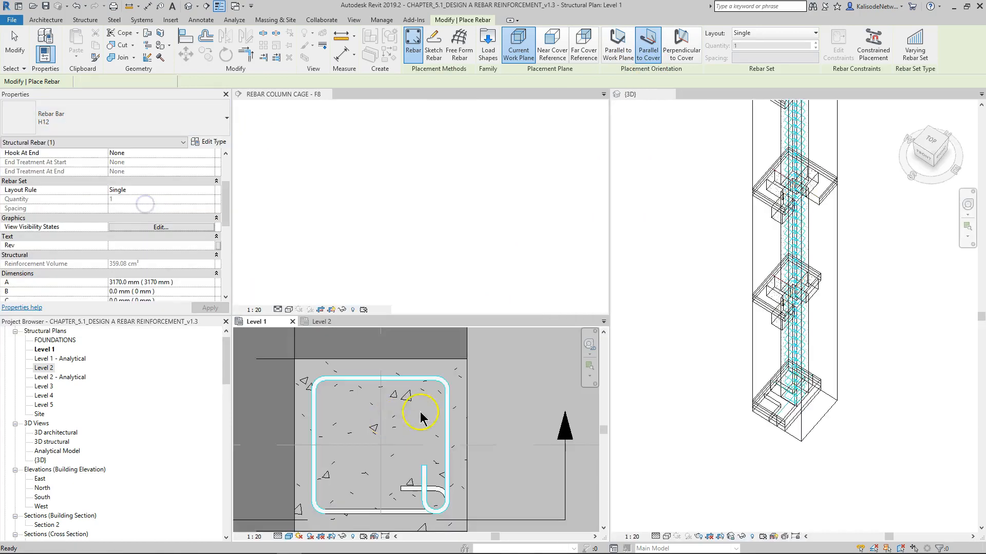
# Place vertical H12 bars inside the stirrup's upper-right and upper-left corners on the Level 1 plan.
pyautogui.scroll(3, 441, 391)
pyautogui.scroll(2, 441, 391)
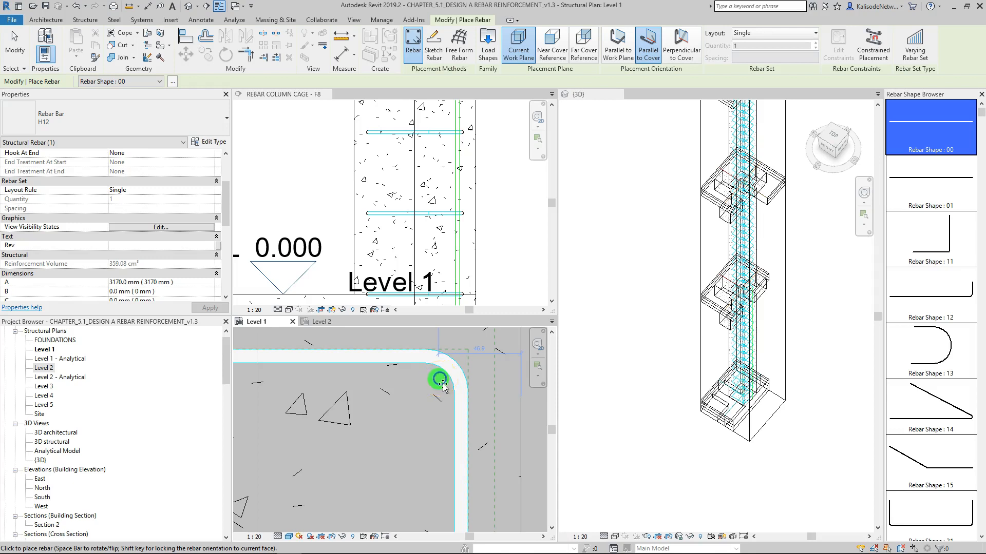
pyautogui.scroll(-3, 462, 390)
pyautogui.scroll(3, 380, 386)
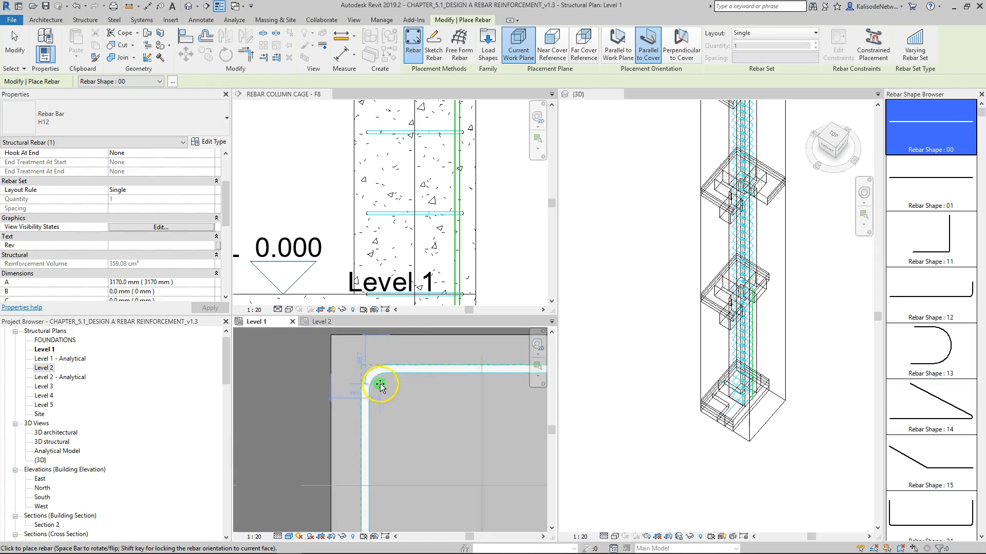
pyautogui.scroll(2, 380, 386)
pyautogui.click(373, 376)
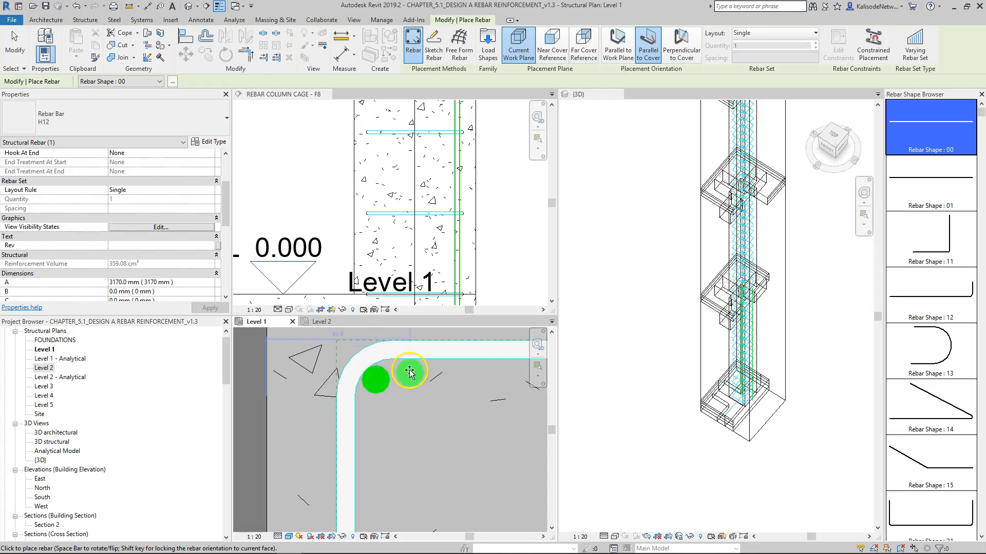
# Place vertical H12 bars inside the stirrup's lower-left and lower-right corners, and finish rebar placement.
pyautogui.scroll(-4, 379, 368)
pyautogui.scroll(5, 359, 431)
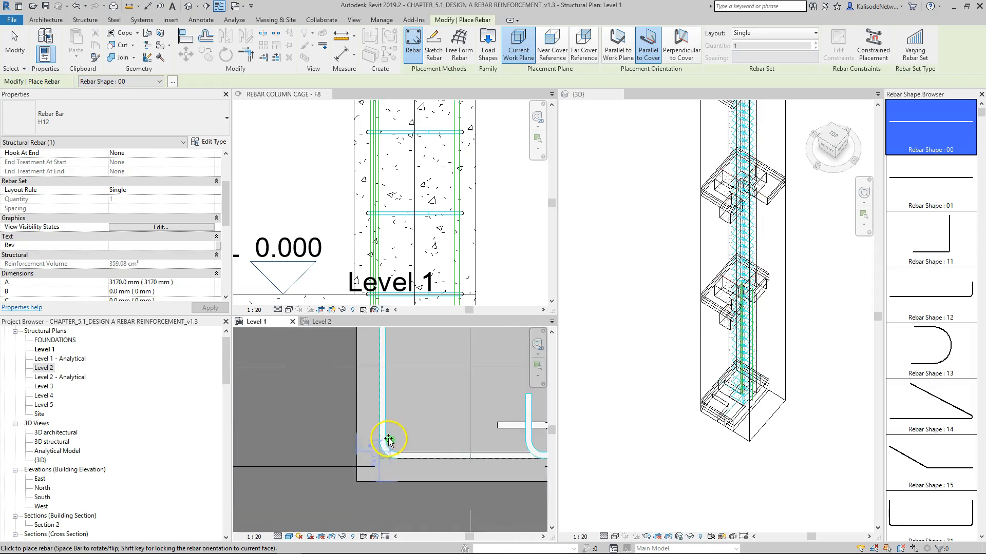
pyautogui.scroll(-3, 334, 432)
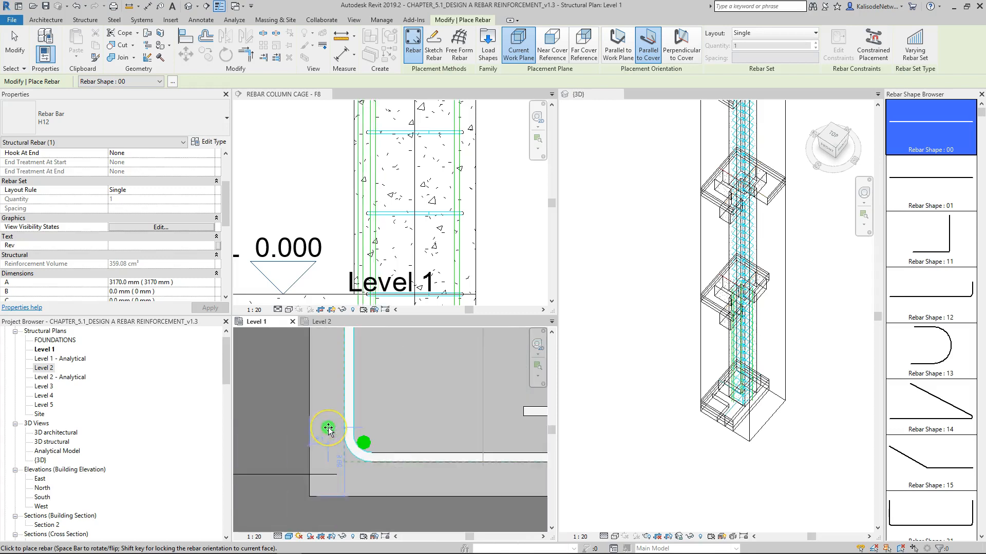
pyautogui.scroll(4, 460, 442)
pyautogui.scroll(2, 462, 438)
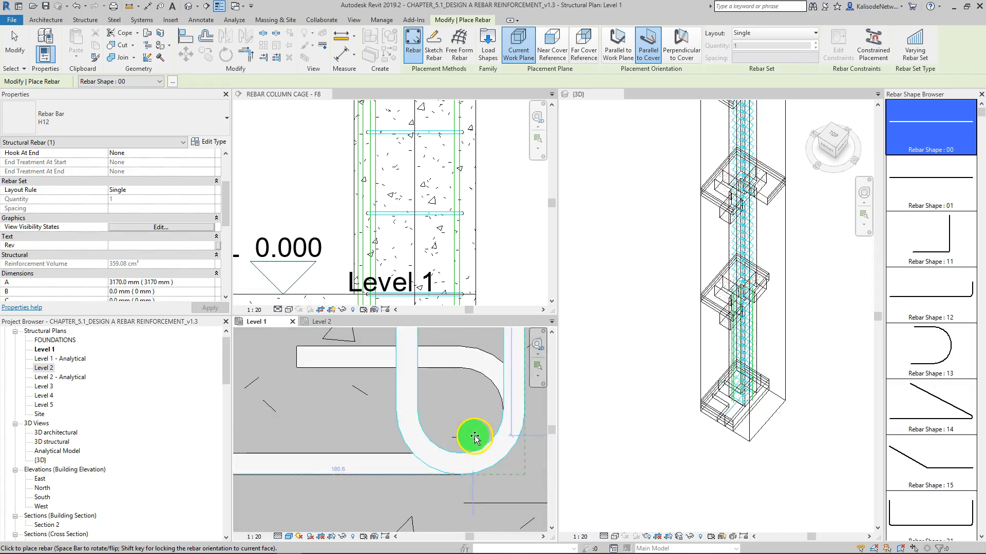
pyautogui.scroll(-4, 468, 444)
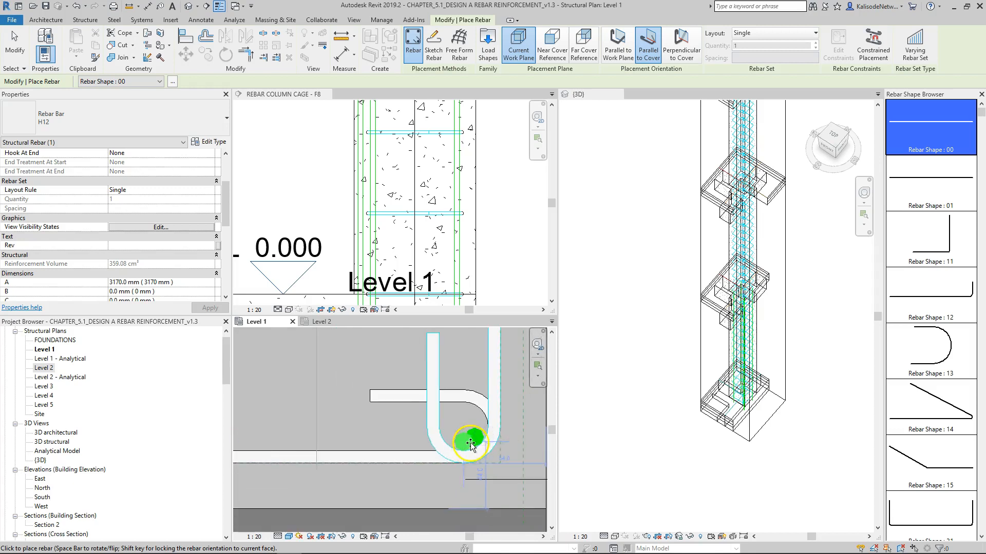
pyautogui.scroll(4, 397, 440)
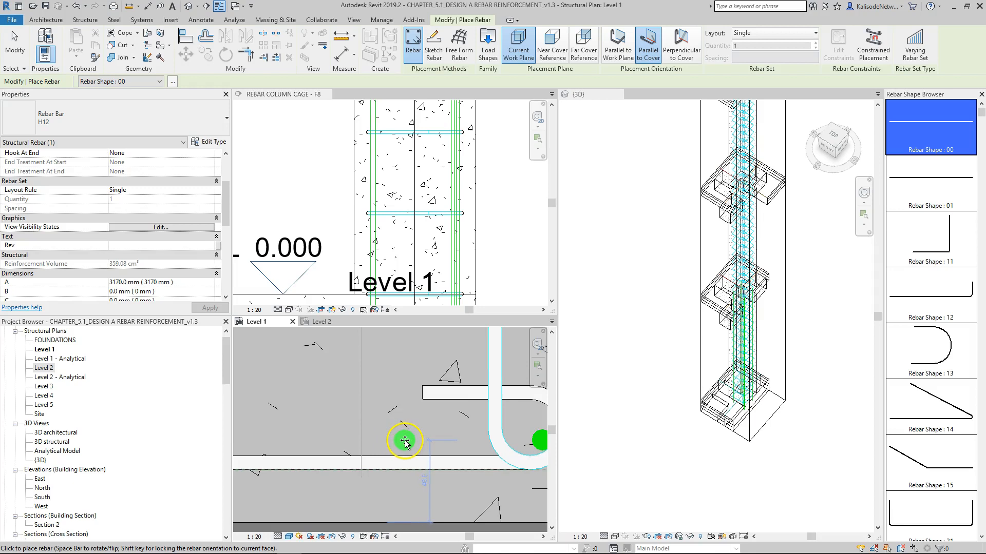
pyautogui.press('Escape')
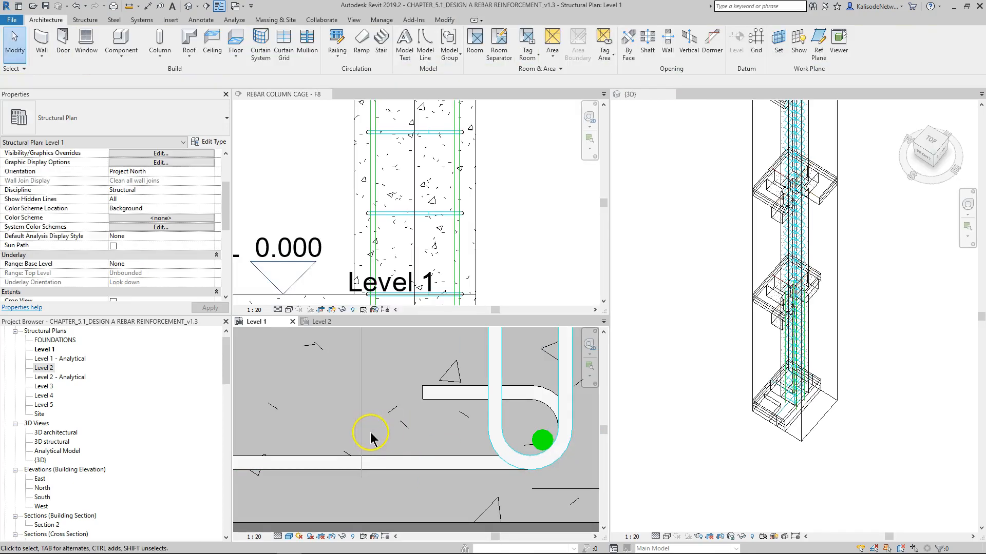
# Copy the lower-right corner H12 bar to the midpoint of the stirrup's bottom side so it touches the stirrup's inner face.
pyautogui.scroll(-3, 377, 438)
pyautogui.scroll(3, 453, 441)
pyautogui.click(461, 435)
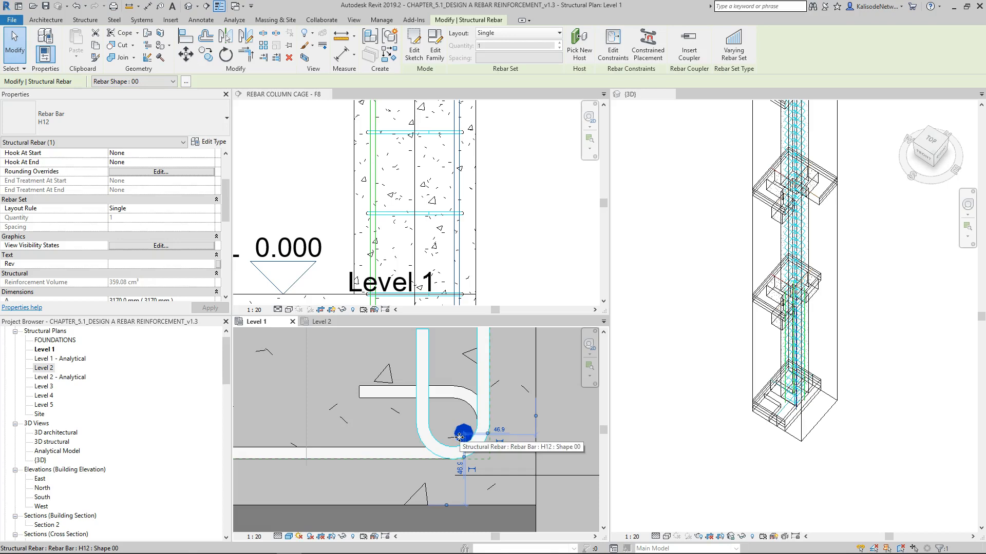
pyautogui.click(194, 55)
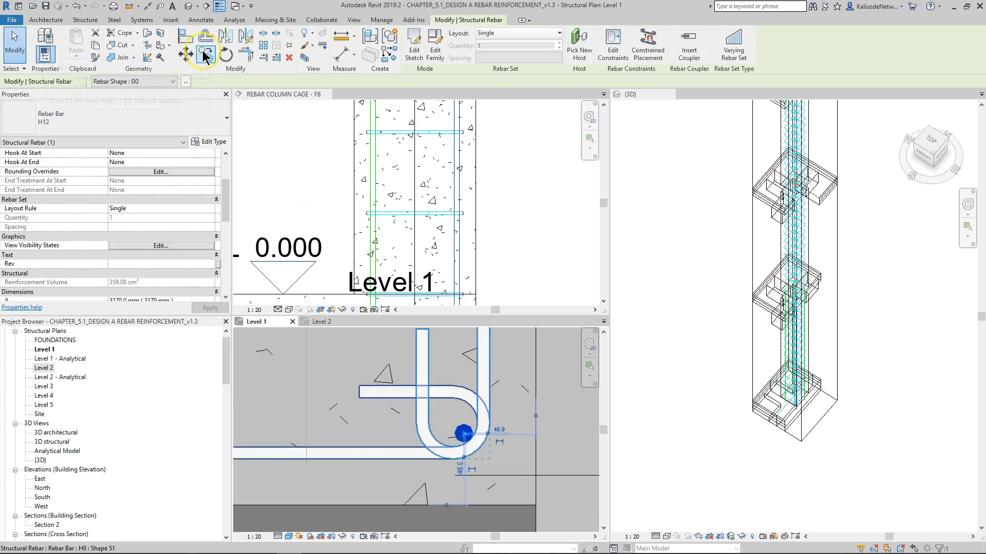
pyautogui.click(204, 52)
pyautogui.scroll(4, 461, 456)
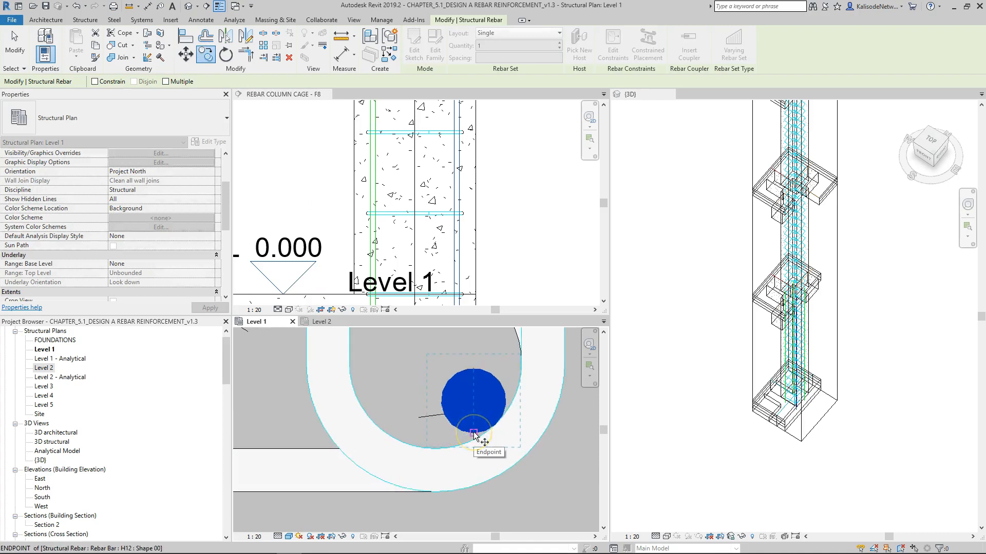
pyautogui.click(473, 433)
pyautogui.scroll(-6, 491, 434)
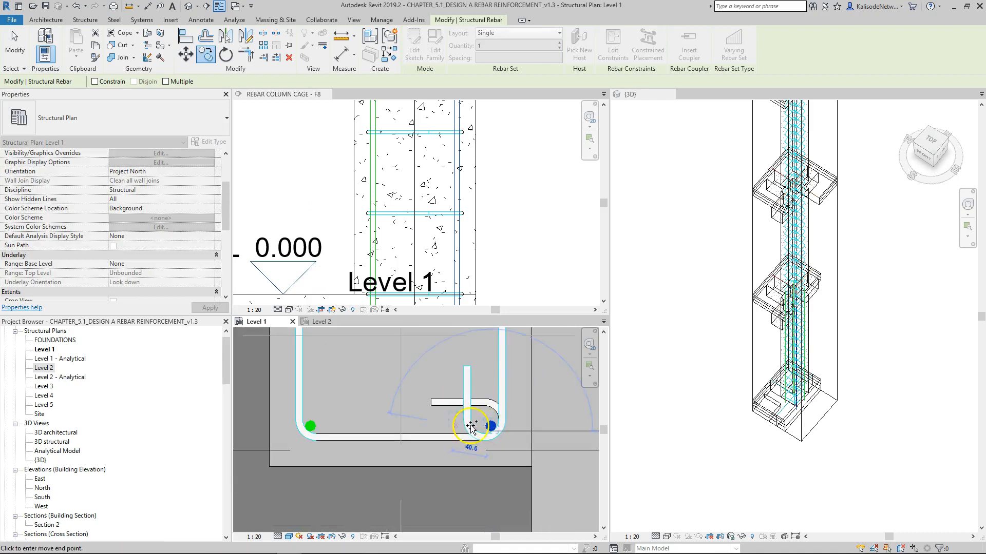
pyautogui.scroll(8, 407, 422)
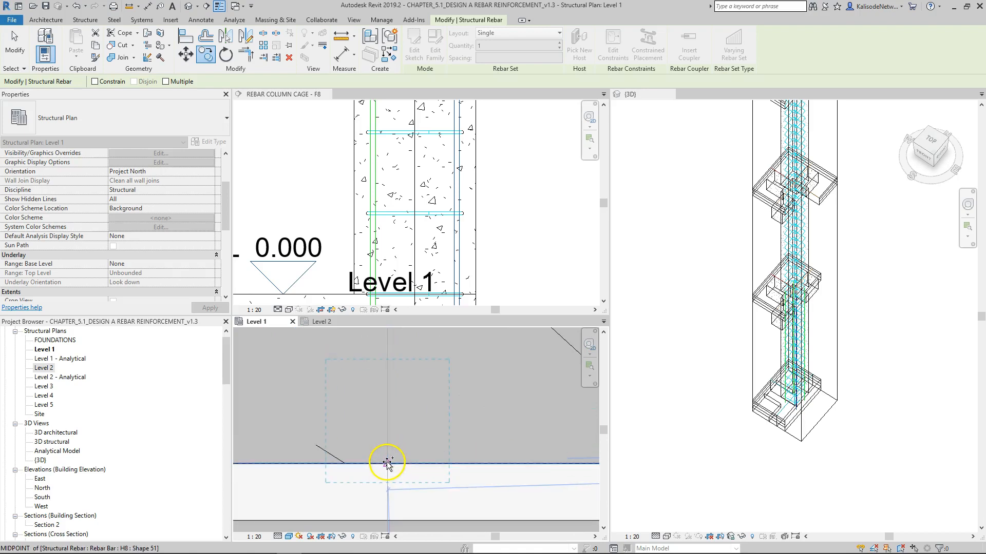
pyautogui.click(411, 457)
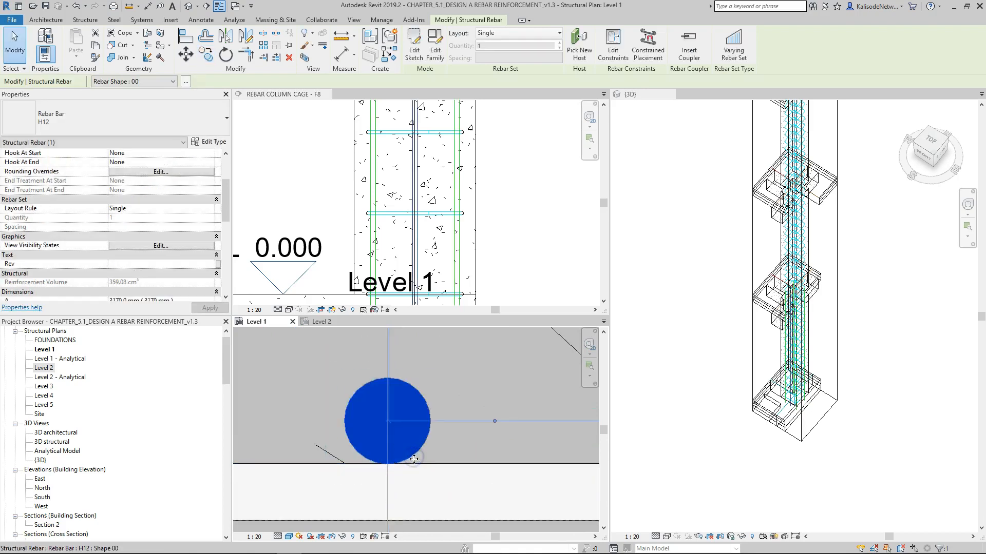
# Copy the H12 bar at the stirrup's bottom midpoint to the midpoint of its left side, touching the inner face.
pyautogui.scroll(3, 412, 457)
pyautogui.scroll(-3, 424, 458)
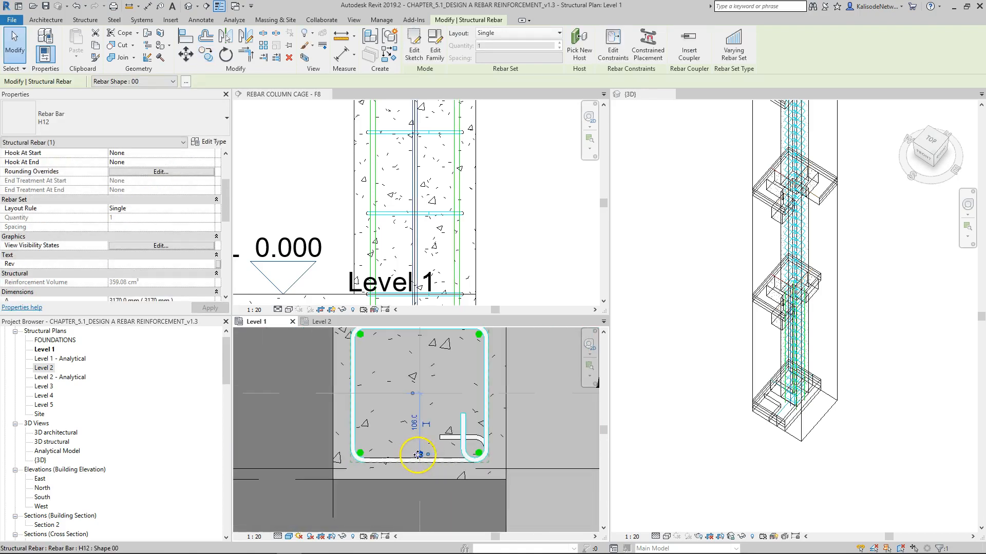
pyautogui.scroll(5, 405, 465)
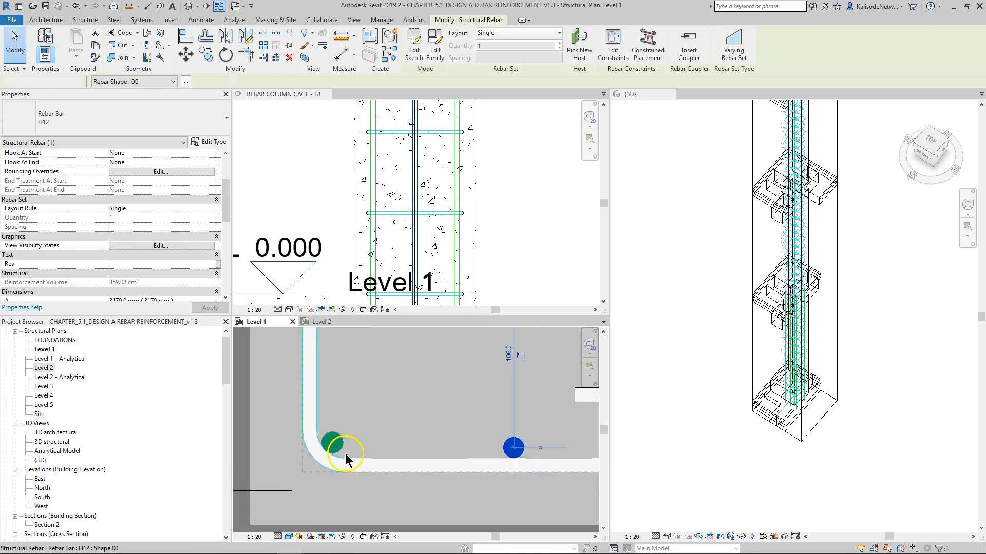
pyautogui.press('Escape')
pyautogui.click(521, 450)
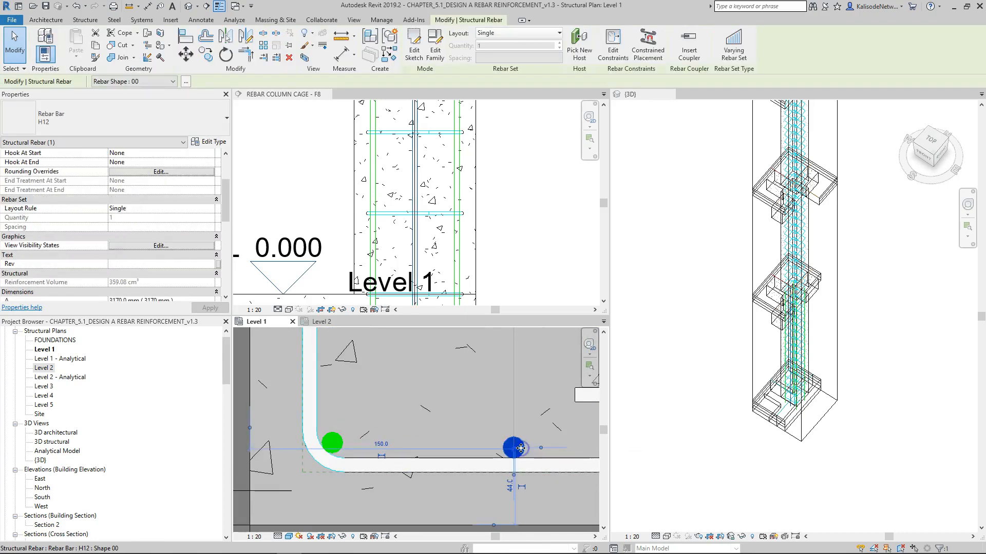
pyautogui.press('o')
pyautogui.scroll(2, 518, 451)
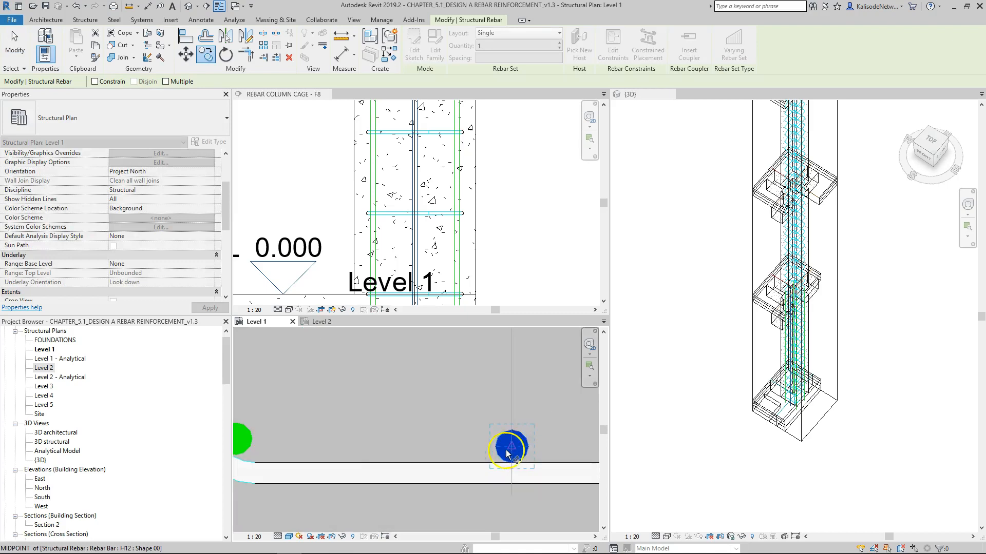
pyautogui.click(497, 451)
pyautogui.scroll(-4, 514, 454)
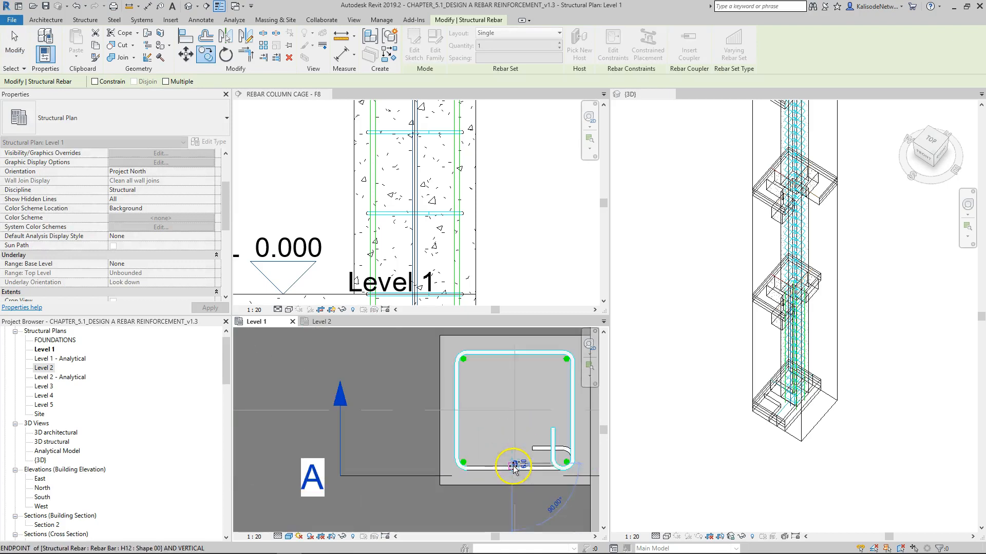
pyautogui.scroll(4, 474, 426)
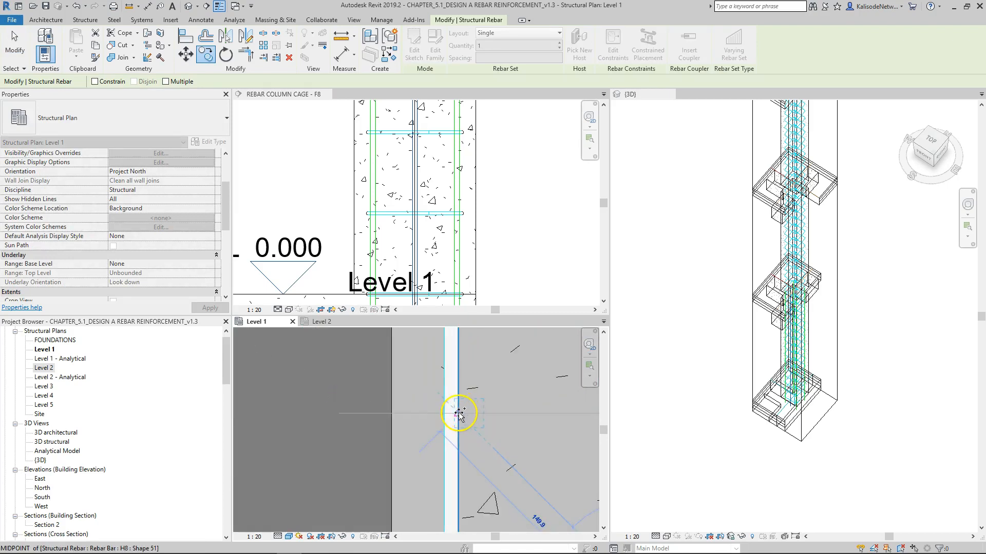
pyautogui.click(473, 421)
pyautogui.scroll(-5, 465, 423)
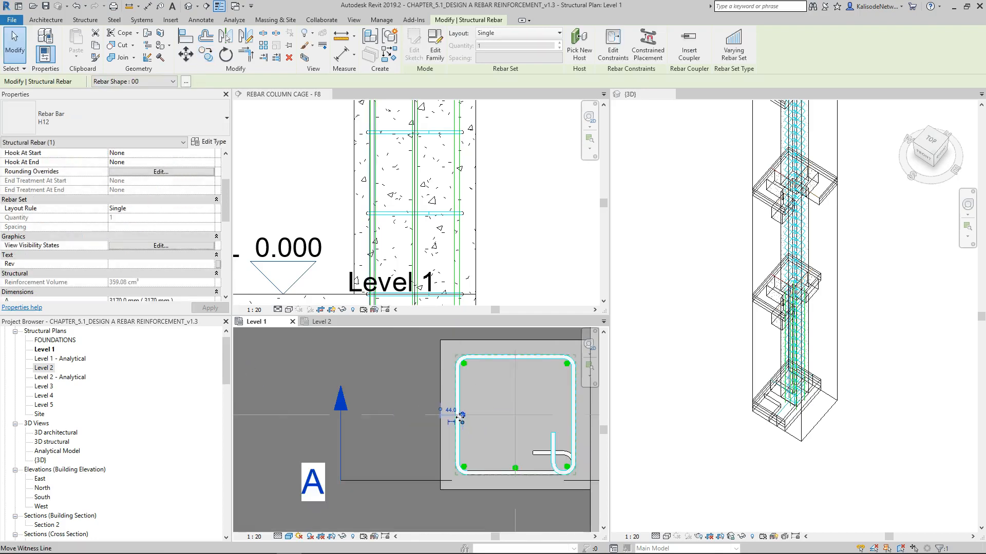
pyautogui.click(496, 448)
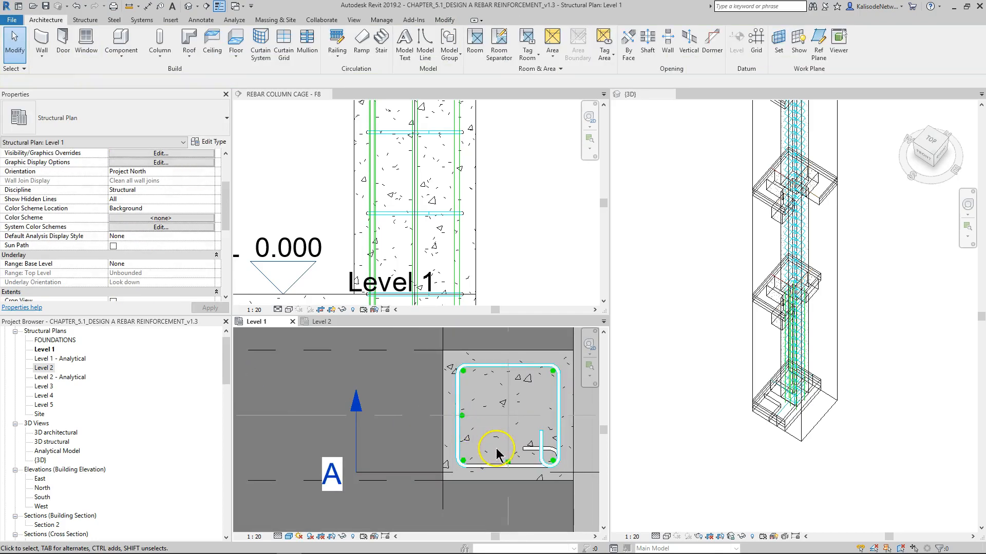
# Mirror the left mid-side H12 bar to the stirrup's right side about a drawn vertical axis through the column centre.
pyautogui.scroll(2, 491, 444)
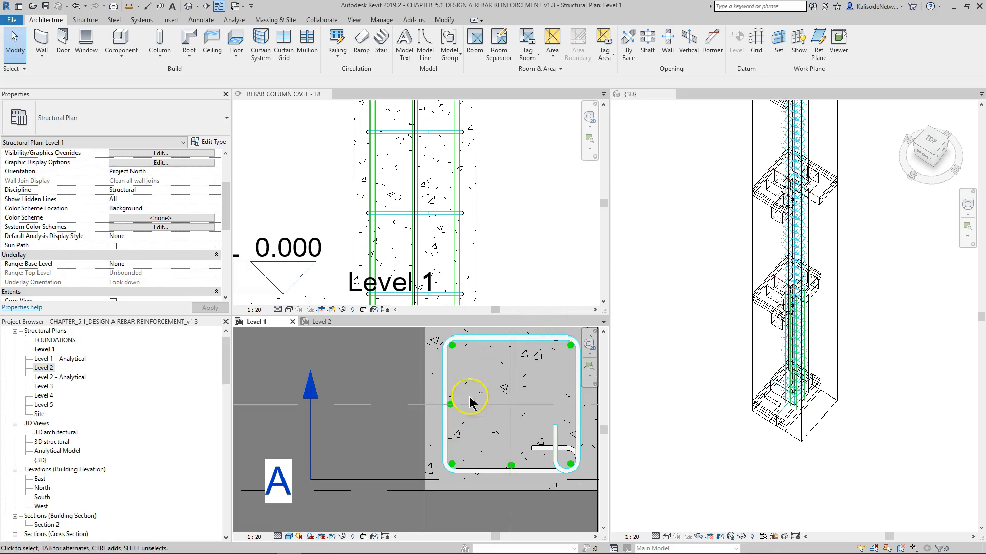
pyautogui.scroll(2, 452, 404)
pyautogui.click(444, 405)
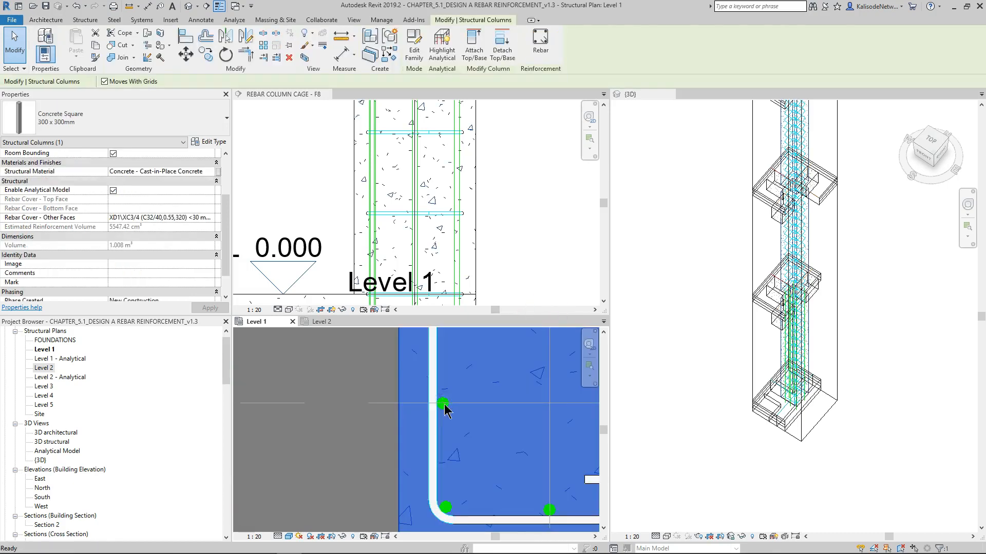
pyautogui.press('Escape')
pyautogui.scroll(2, 443, 406)
pyautogui.click(446, 407)
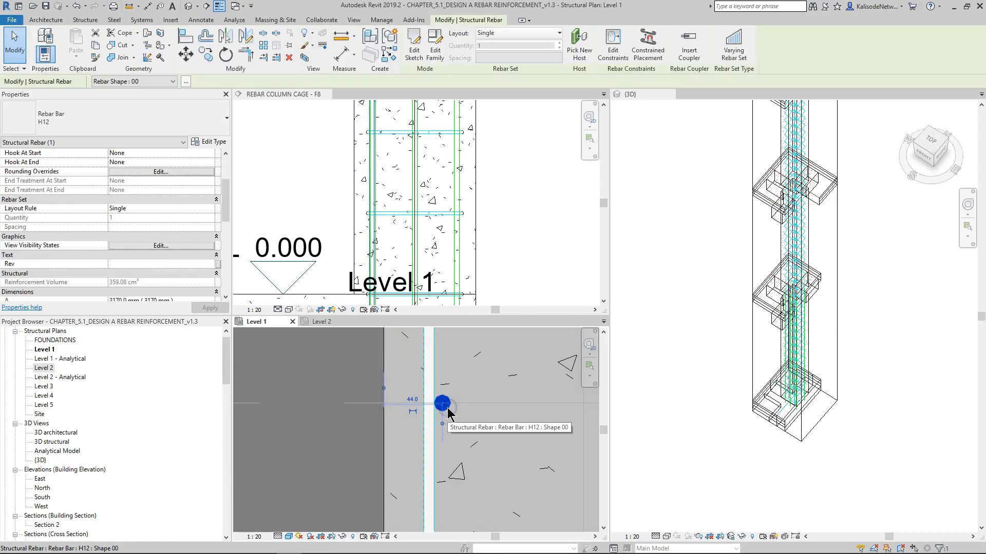
pyautogui.scroll(-3, 443, 404)
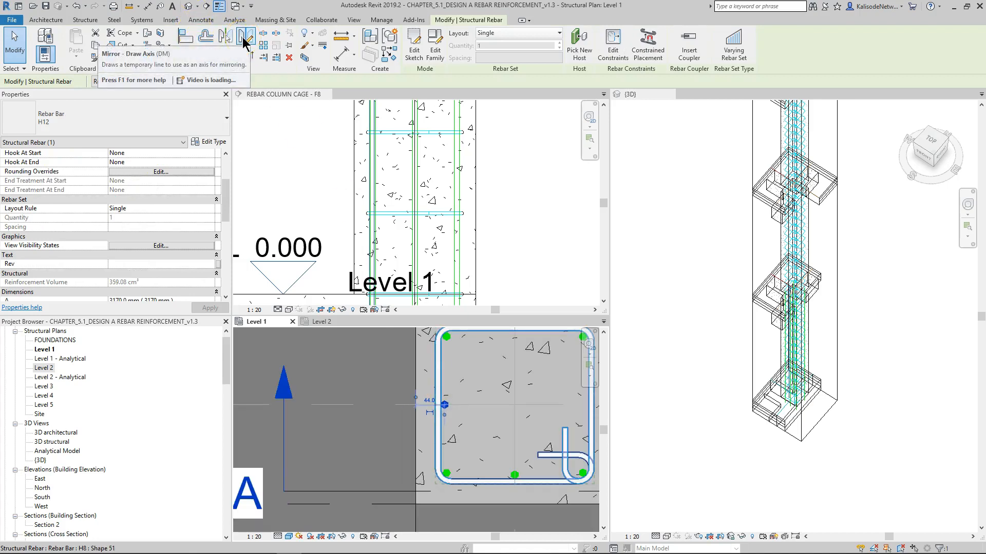
pyautogui.click(246, 43)
pyautogui.scroll(2, 513, 429)
pyautogui.click(515, 359)
pyautogui.scroll(-2, 388, 403)
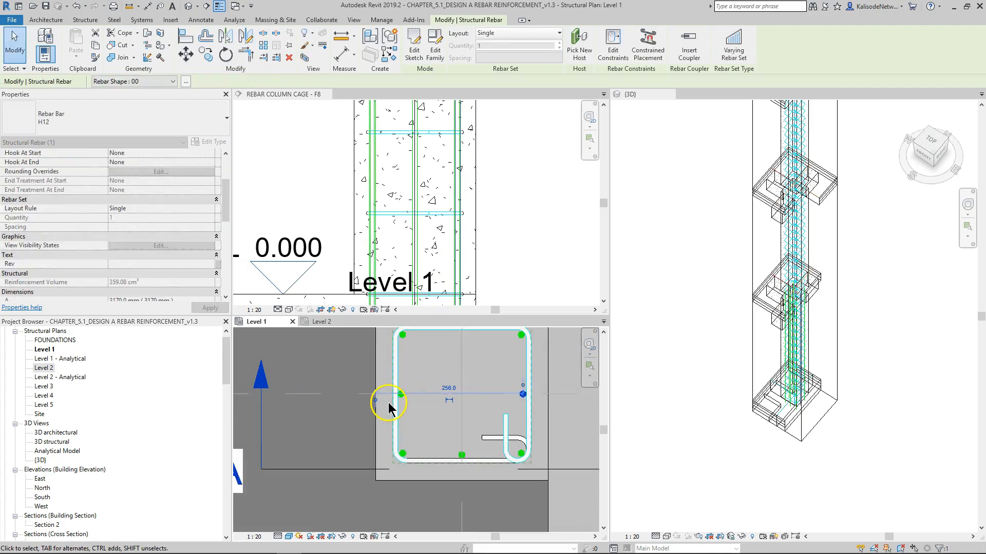
pyautogui.scroll(2, 469, 341)
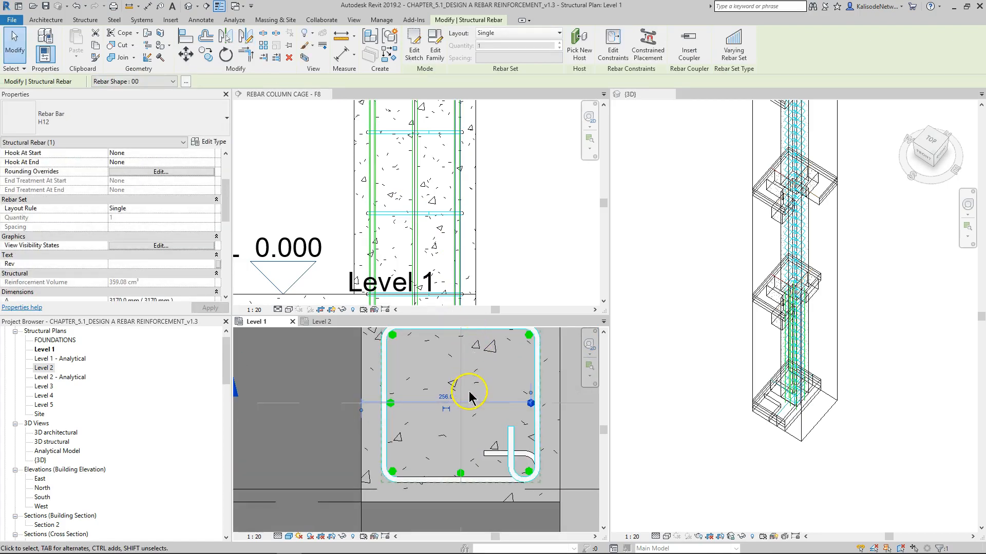
pyautogui.press('Escape')
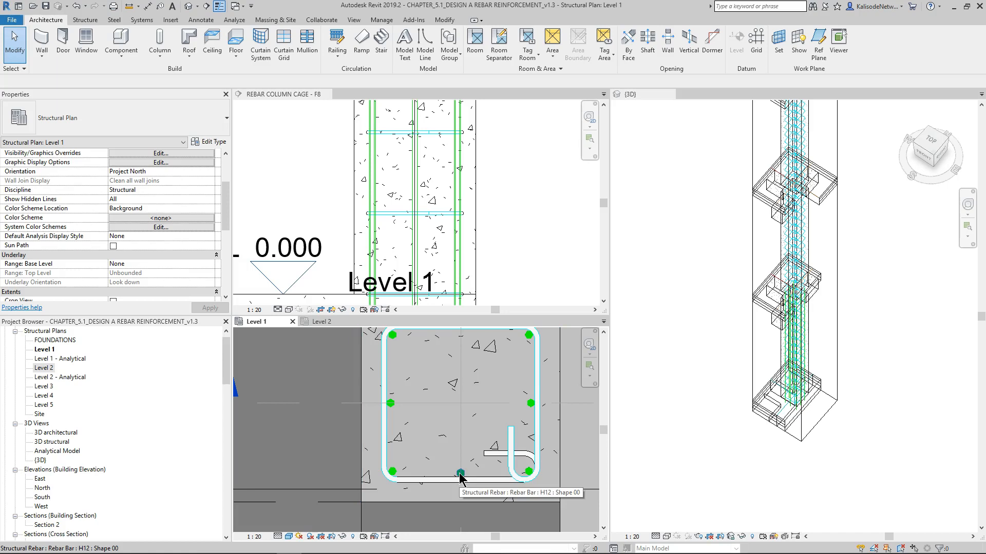
# Mirror the bottom mid-side H12 bar to the stirrup's top side about a drawn horizontal axis through the column centre.
pyautogui.click(460, 476)
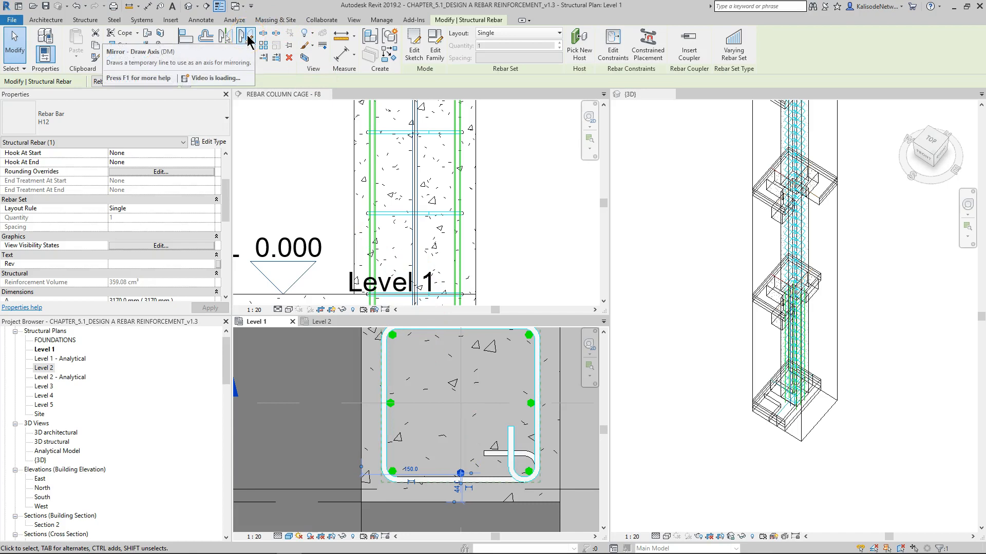
pyautogui.click(247, 36)
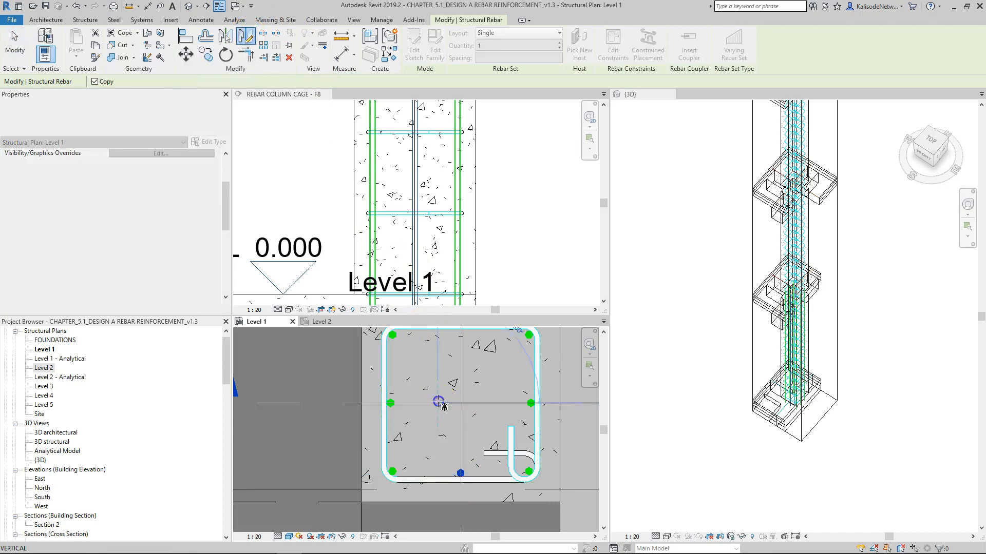
pyautogui.click(500, 403)
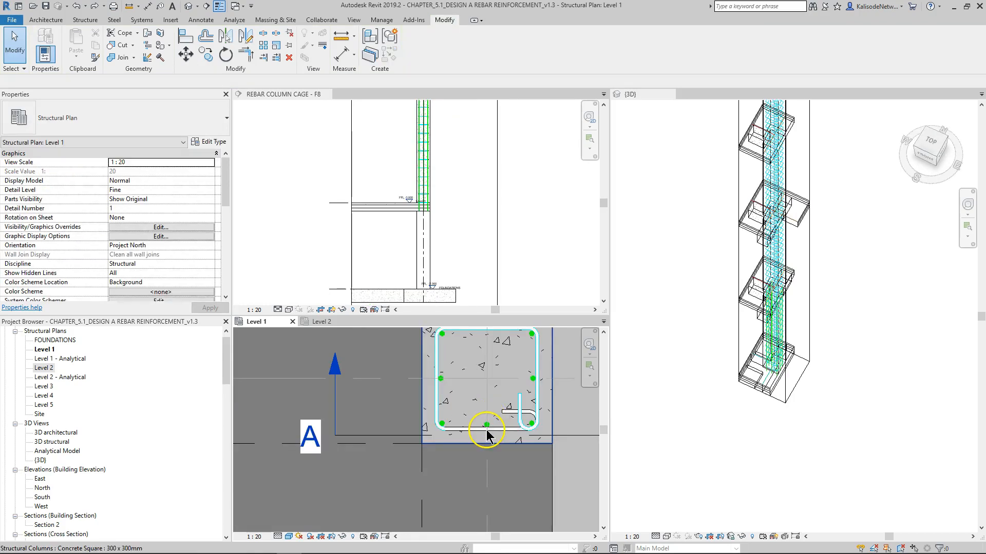
# Stretch the lower-right corner H12 bar down in the column cage section so it ends near the bottom of the foundation.
pyautogui.scroll(4, 442, 264)
pyautogui.scroll(2, 420, 171)
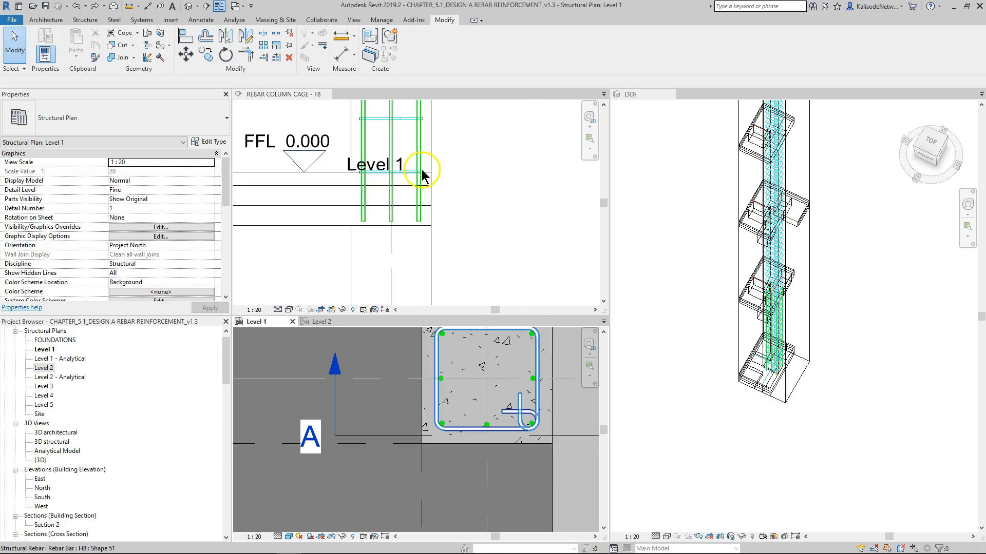
pyautogui.scroll(2, 420, 165)
pyautogui.scroll(2, 522, 405)
pyautogui.scroll(1, 544, 444)
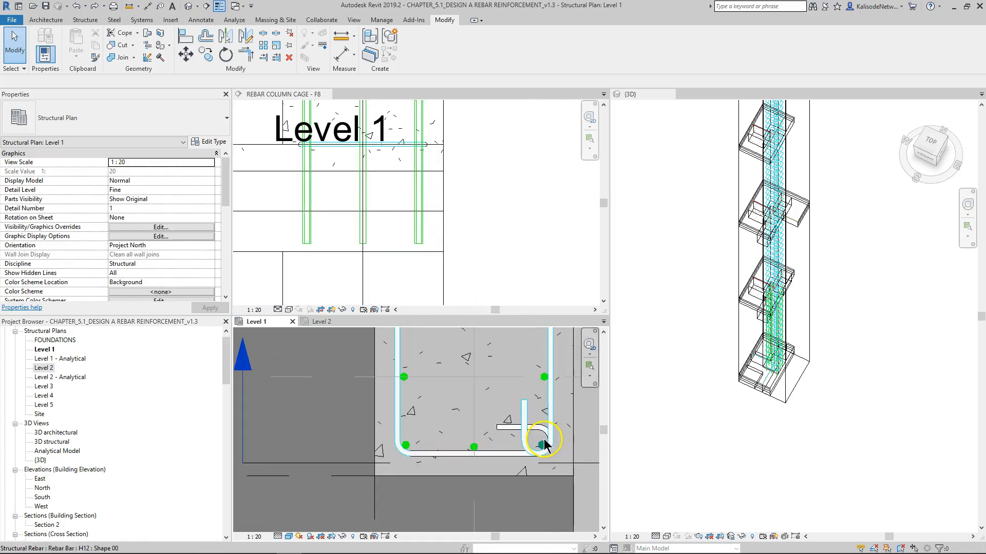
pyautogui.click(543, 450)
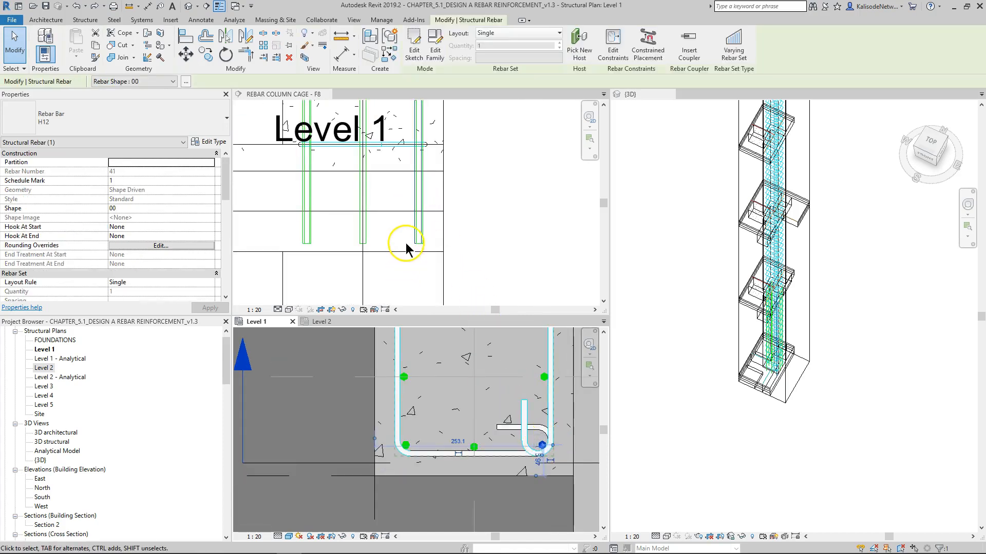
pyautogui.click(418, 226)
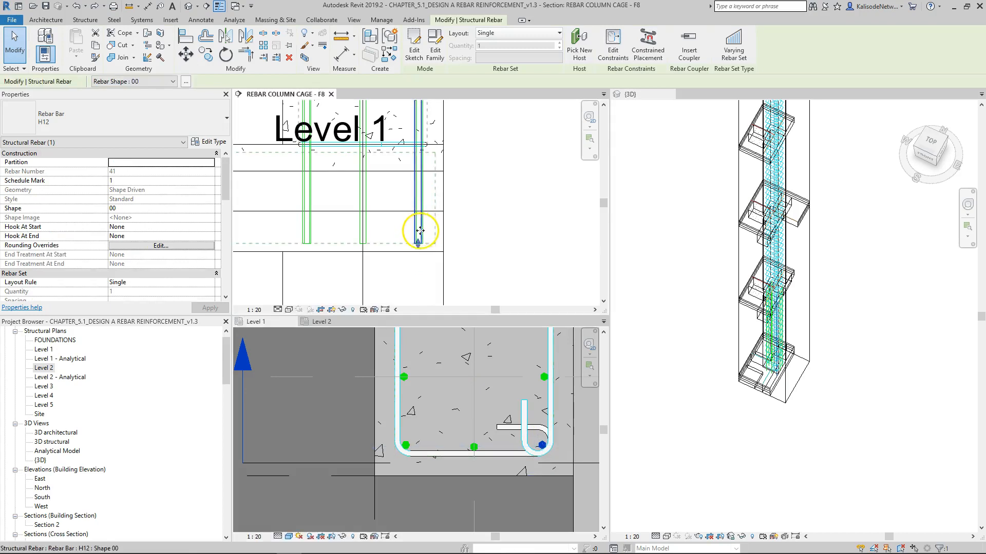
pyautogui.moveTo(417, 245); pyautogui.dragTo(415, 222)
pyautogui.scroll(-4, 416, 230)
pyautogui.scroll(-3, 415, 220)
pyautogui.scroll(5, 408, 282)
pyautogui.moveTo(422, 295); pyautogui.dragTo(420, 296)
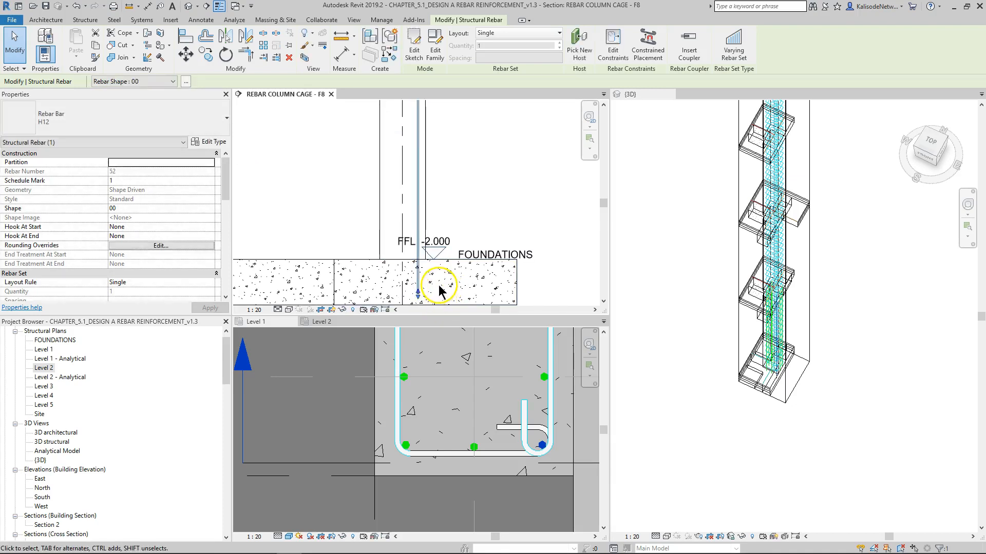
# Edit the corner bar's sketch to add a 600 mm horizontal leg at its lower end, pointing outward within the foundation.
pyautogui.click(413, 45)
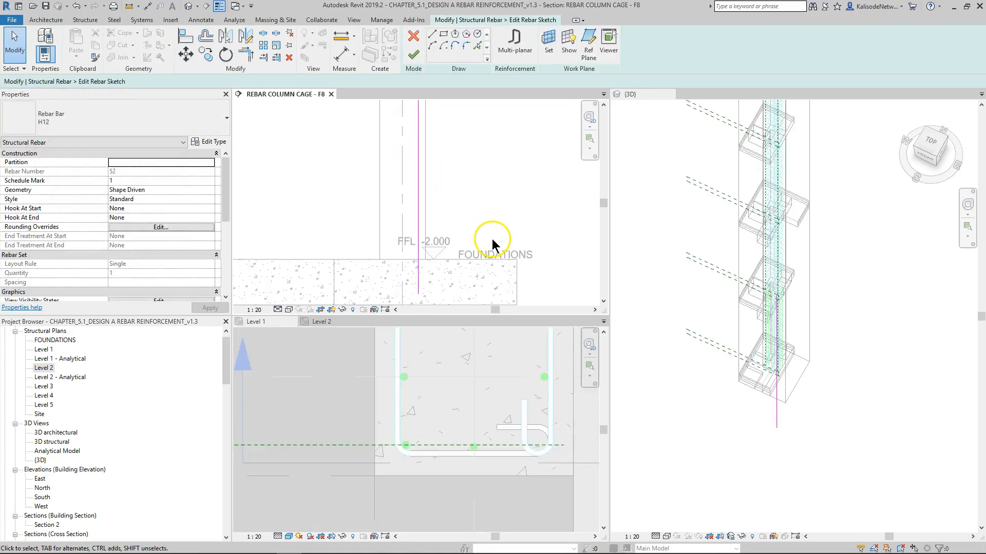
pyautogui.click(433, 34)
pyautogui.scroll(3, 436, 289)
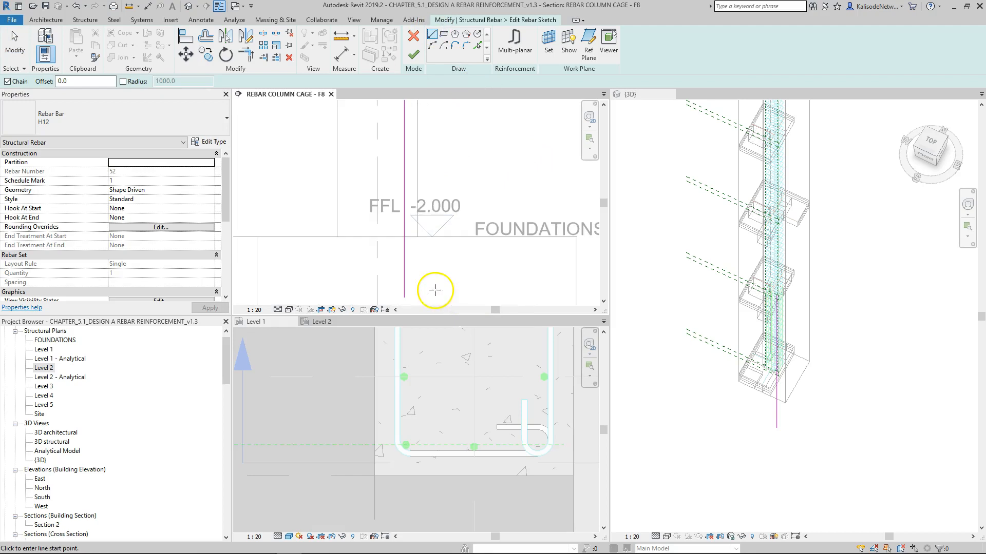
pyautogui.click(404, 297)
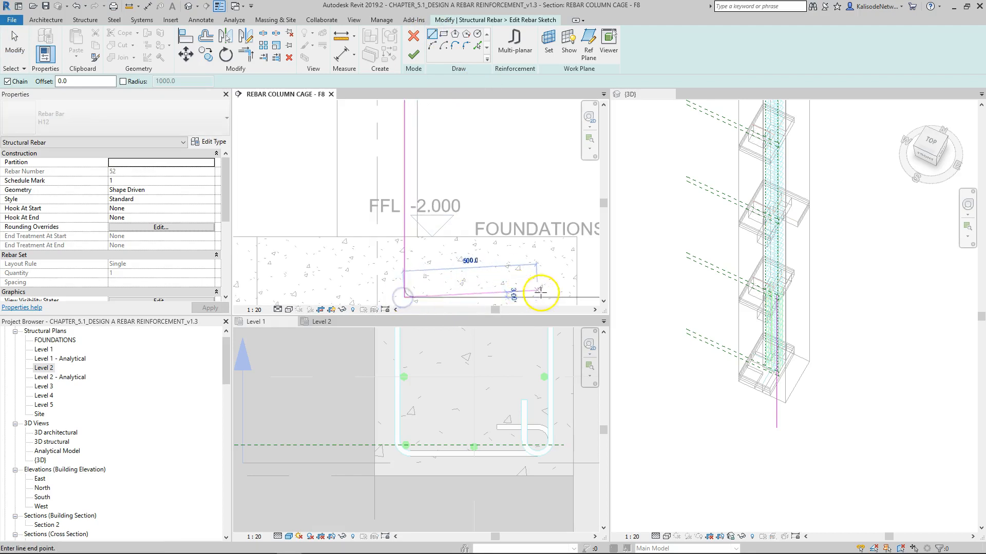
pyautogui.click(562, 297)
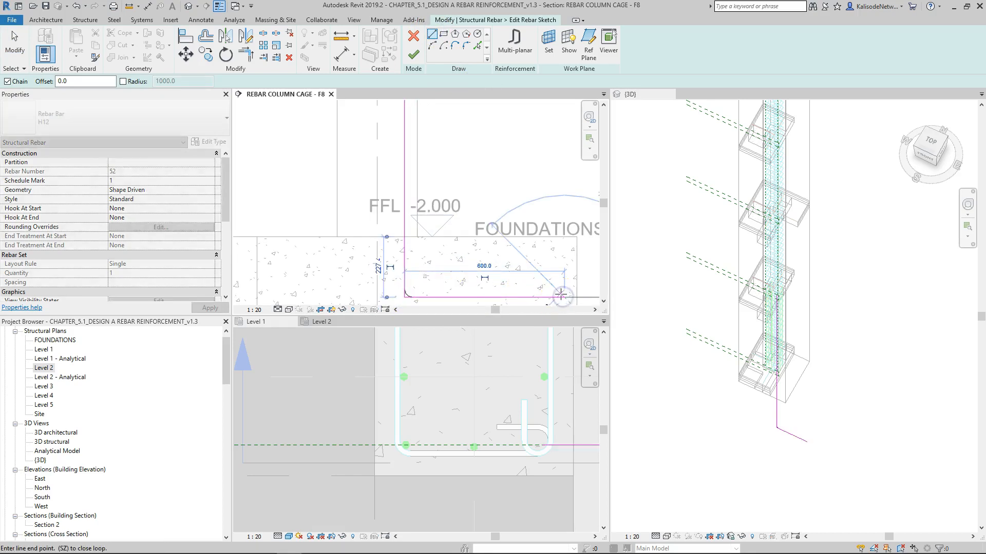
pyautogui.press('Escape')
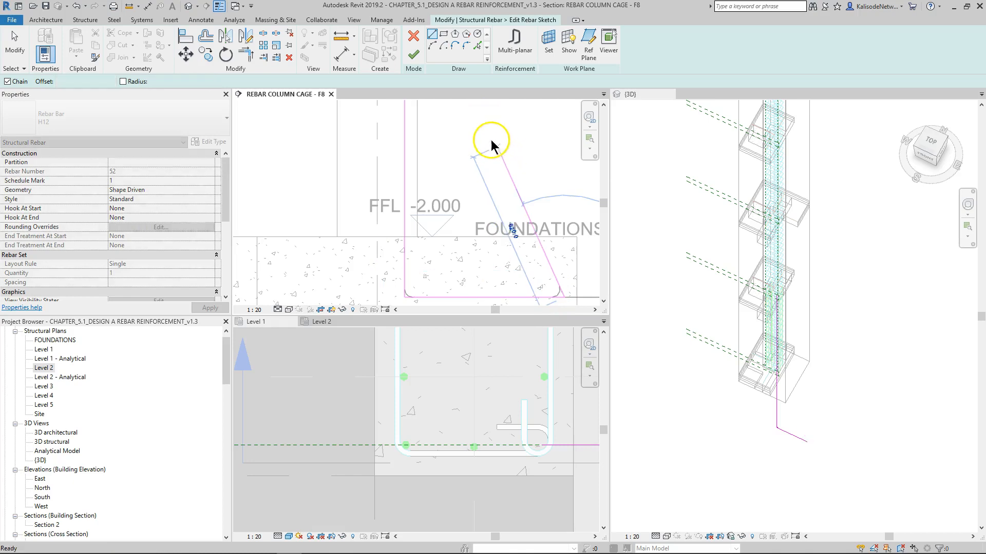
pyautogui.click(414, 53)
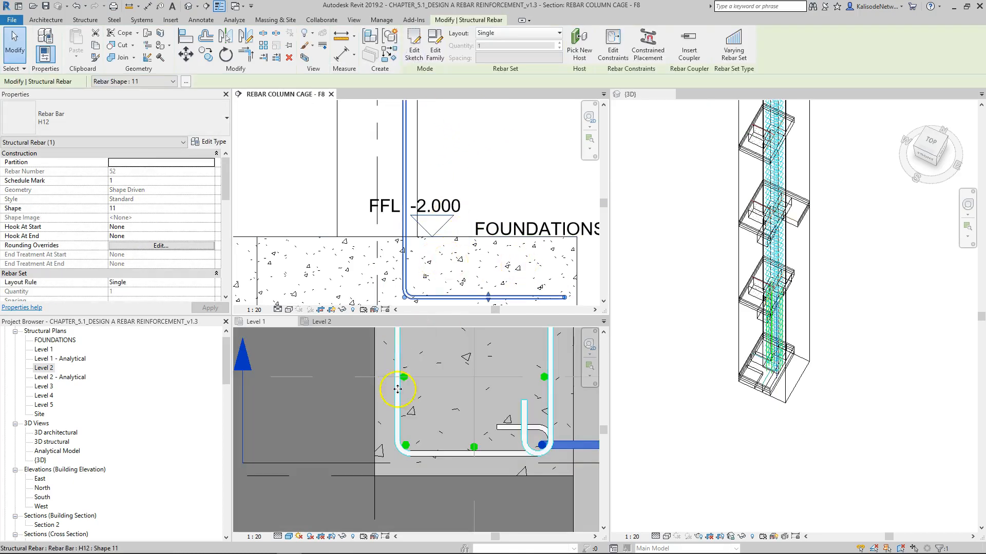
pyautogui.scroll(-5, 392, 402)
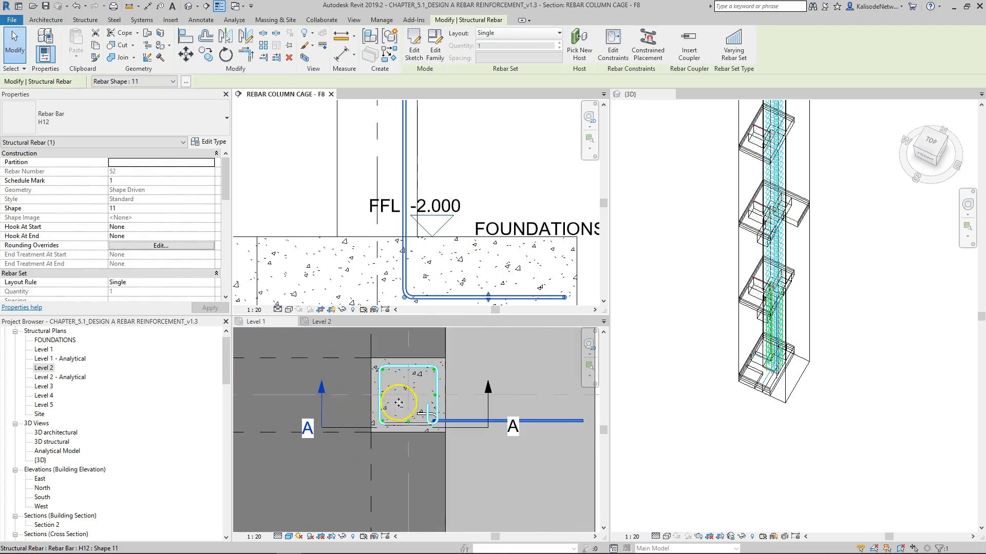
pyautogui.scroll(2, 417, 396)
pyautogui.scroll(1, 368, 400)
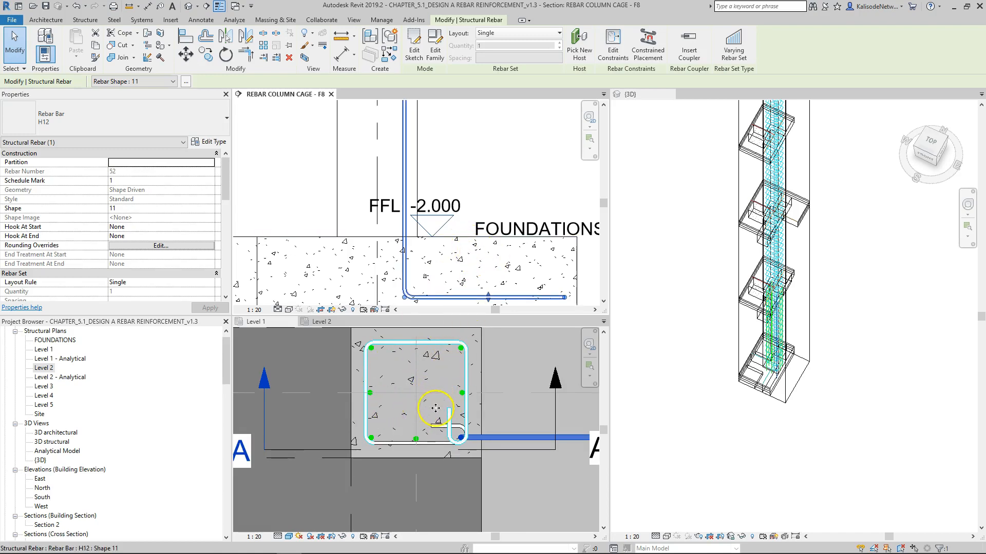
pyautogui.scroll(2, 436, 408)
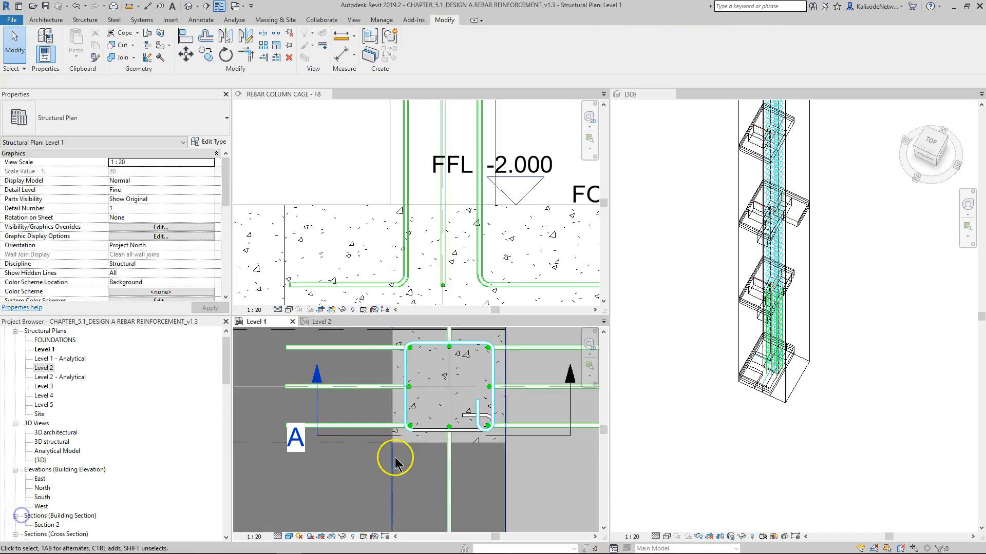
# Extend the 3D view's section box downward past the foundation to include the bent lower ends of the column bars.
pyautogui.scroll(-2, 407, 458)
pyautogui.scroll(-3, 422, 451)
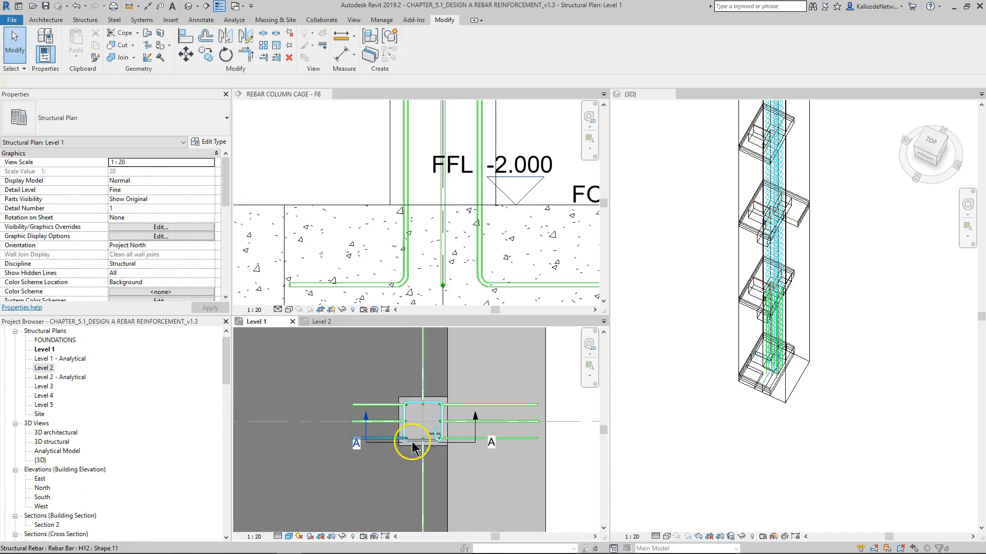
pyautogui.click(803, 370)
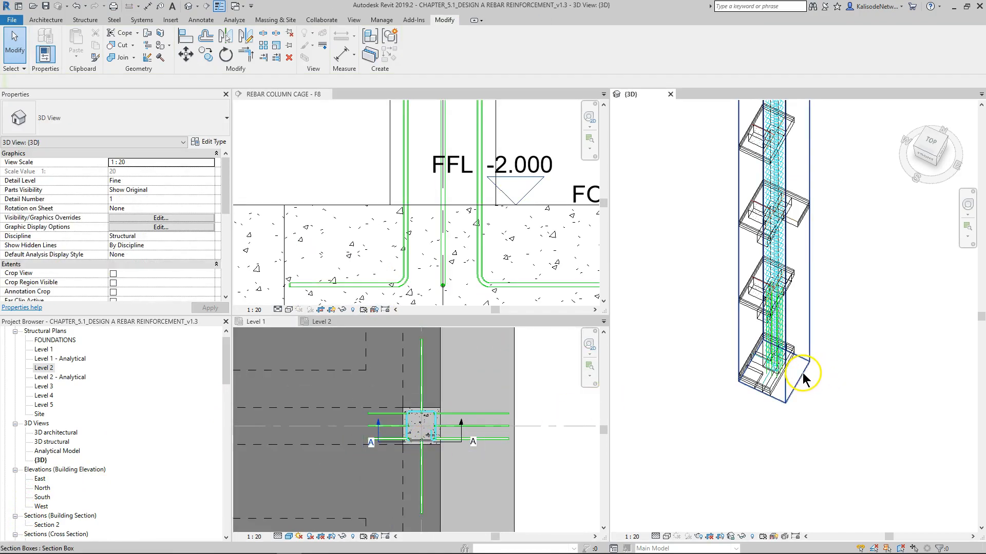
pyautogui.click(802, 377)
pyautogui.moveTo(767, 389); pyautogui.dragTo(803, 494)
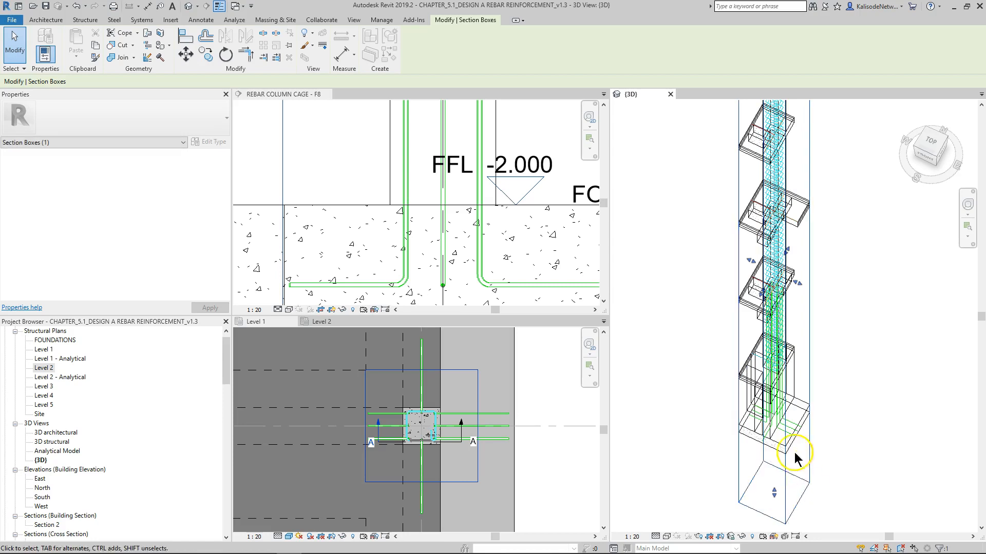
# Inspect the bent bar ends in the foundation in 3D and the column cage from the foundation to the floors above.
pyautogui.click(844, 399)
pyautogui.scroll(5, 793, 417)
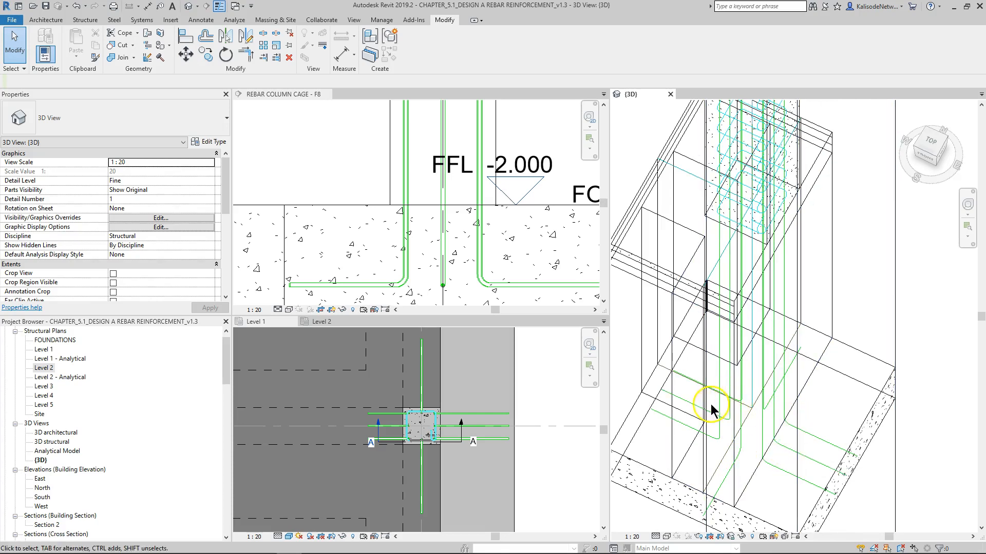
pyautogui.scroll(-2, 742, 468)
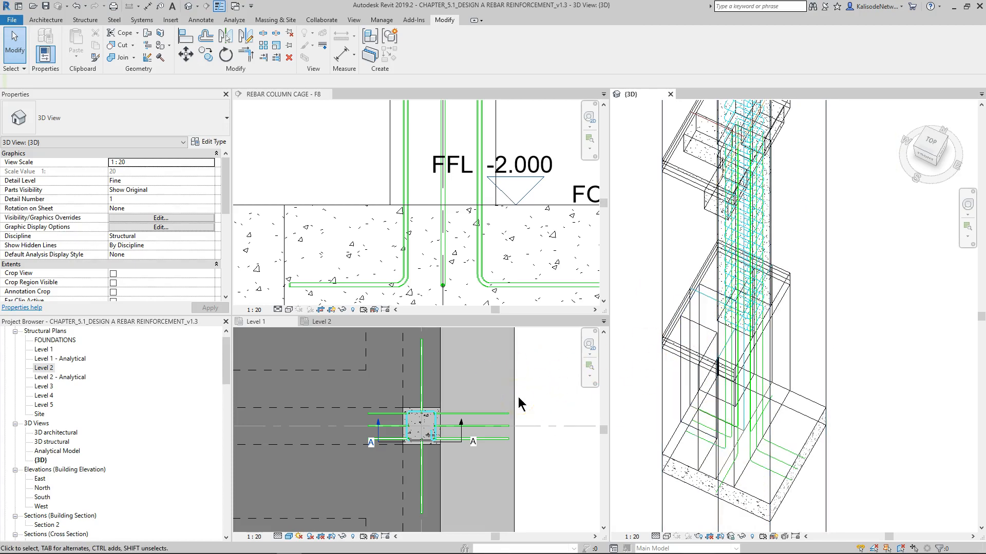
pyautogui.scroll(-5, 485, 252)
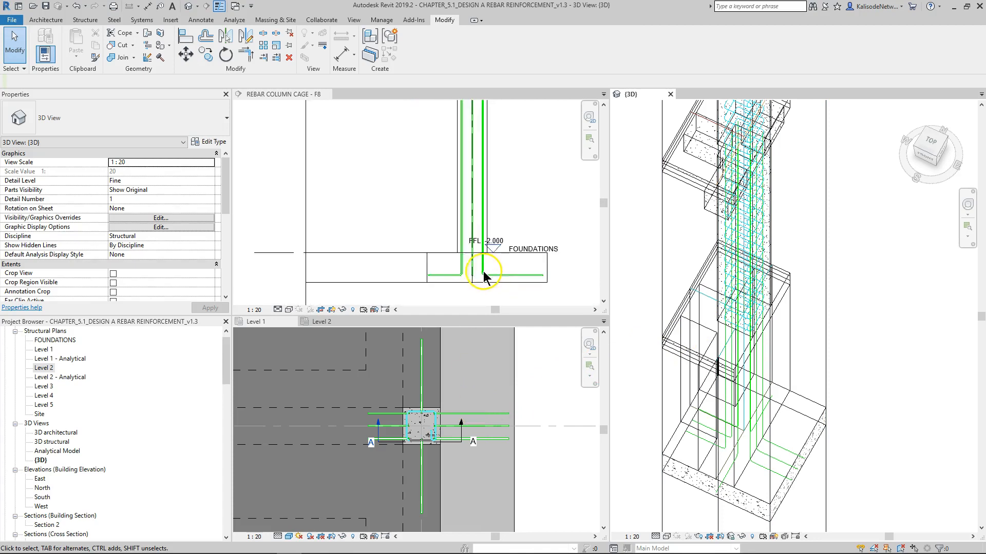
pyautogui.scroll(3, 479, 154)
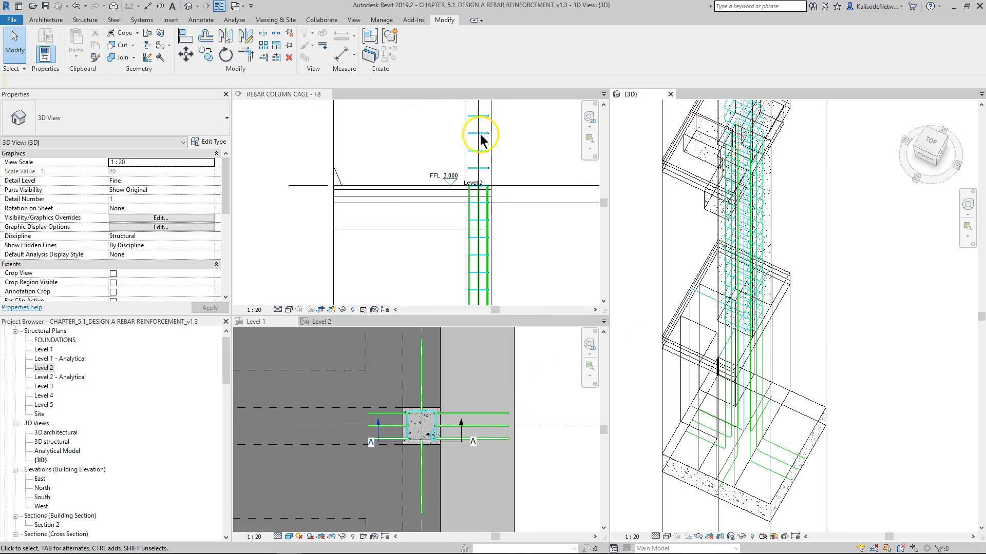
pyautogui.scroll(2, 473, 215)
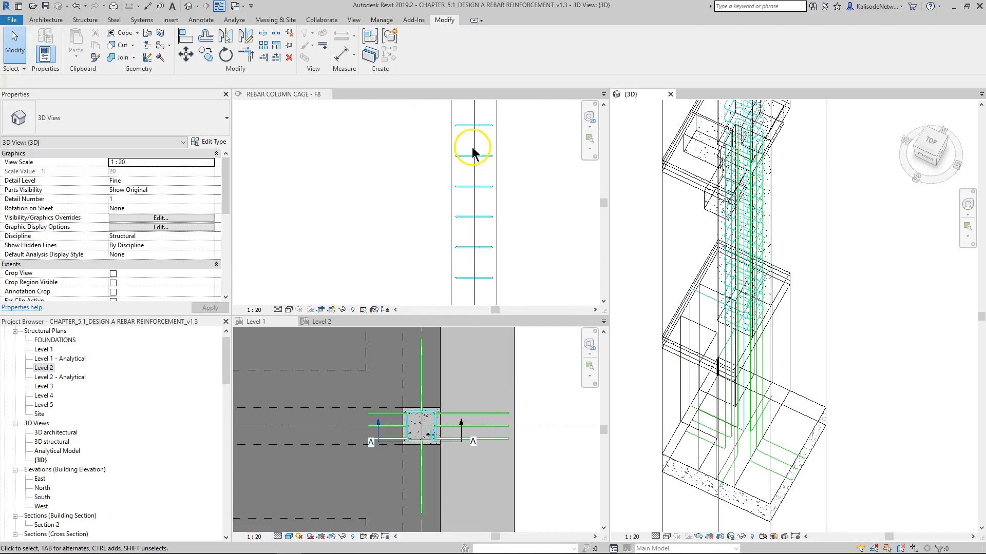
pyautogui.scroll(-3, 478, 251)
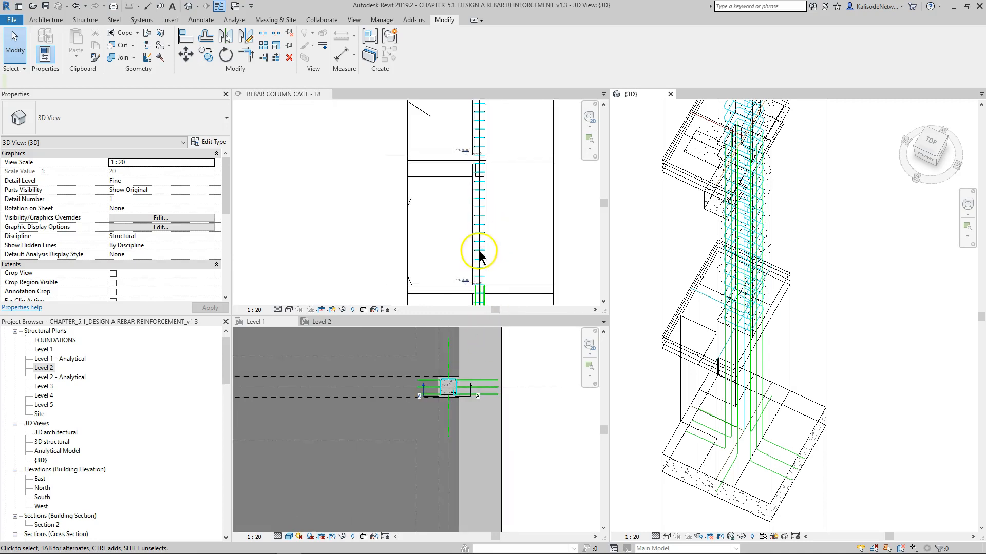
pyautogui.scroll(1, 464, 233)
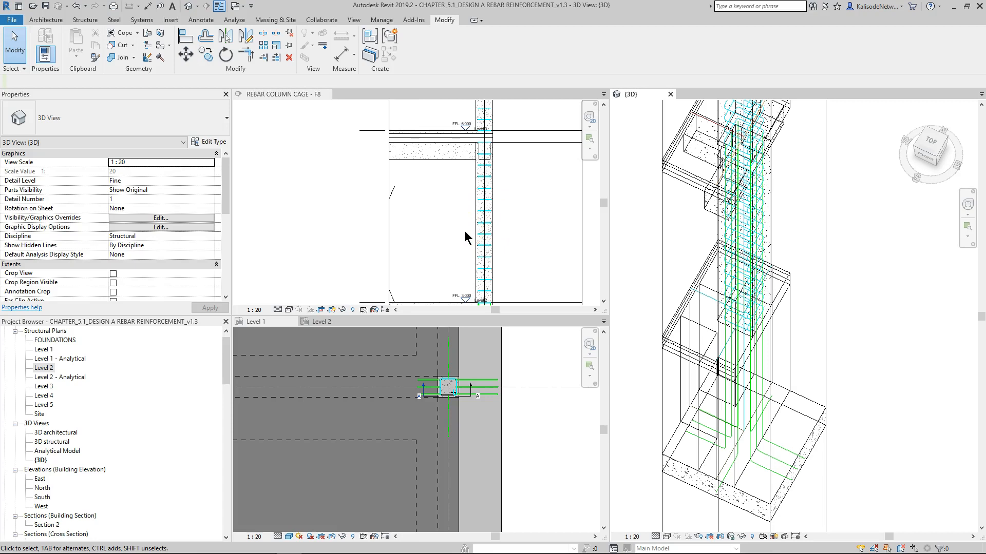
# Select all rebar hosted by the column from the Level 1 plan and set it to show unobscured and as solid in the {3D} view.
pyautogui.scroll(5, 460, 372)
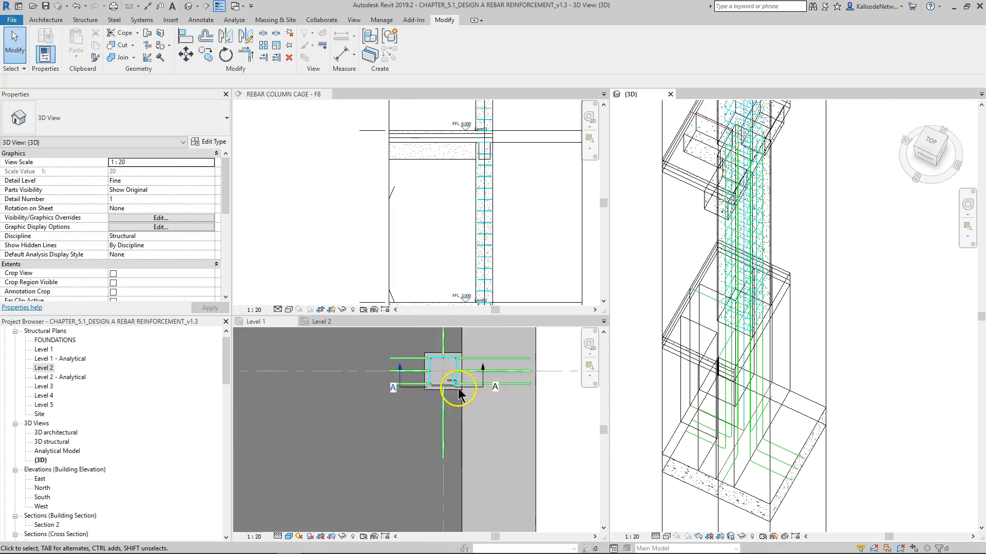
pyautogui.scroll(3, 469, 356)
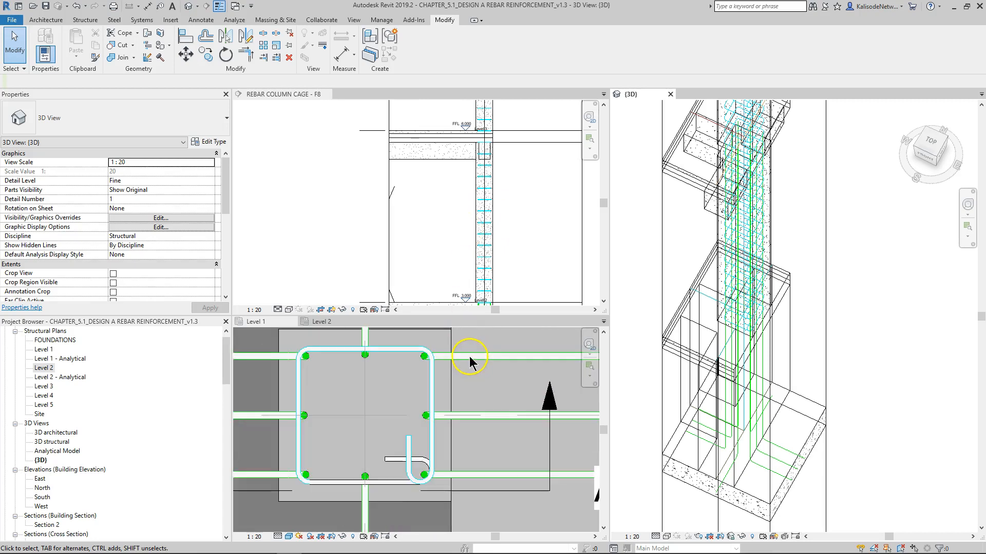
pyautogui.click(470, 356)
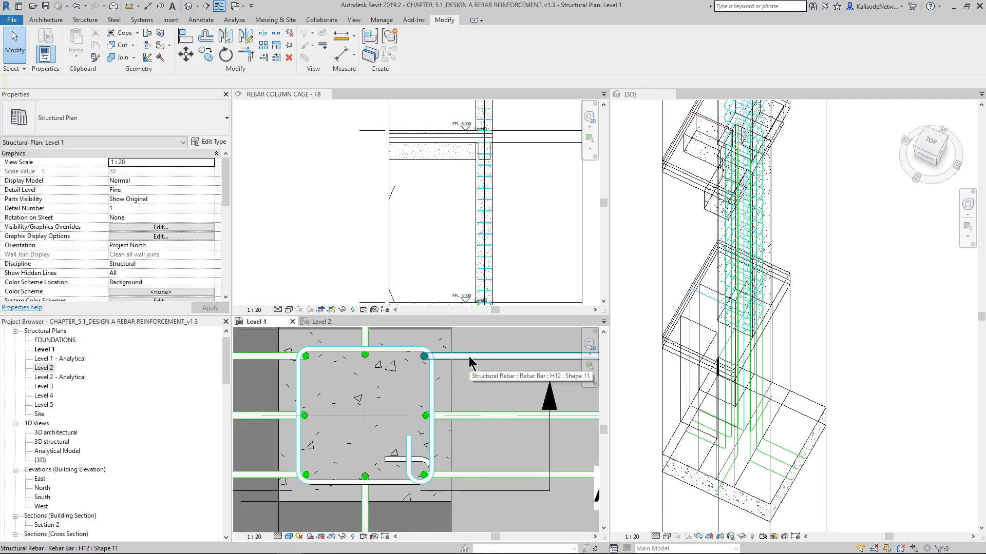
pyautogui.rightClick(470, 362)
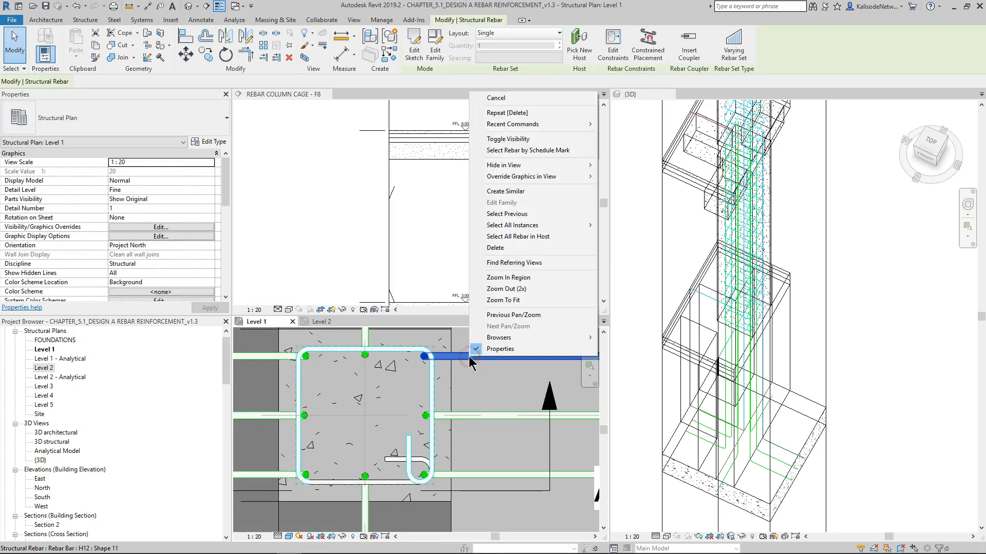
pyautogui.click(519, 237)
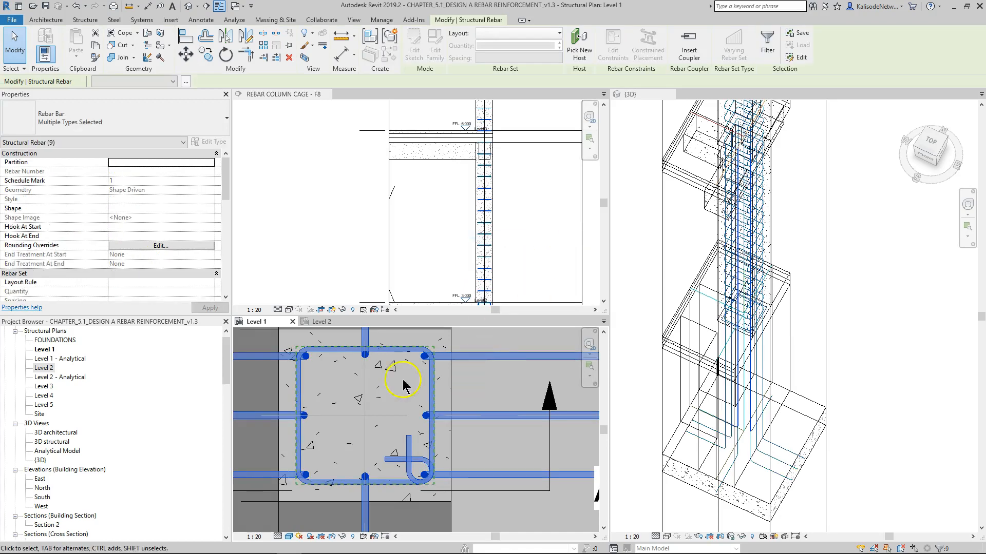
pyautogui.scroll(-2, 160, 251)
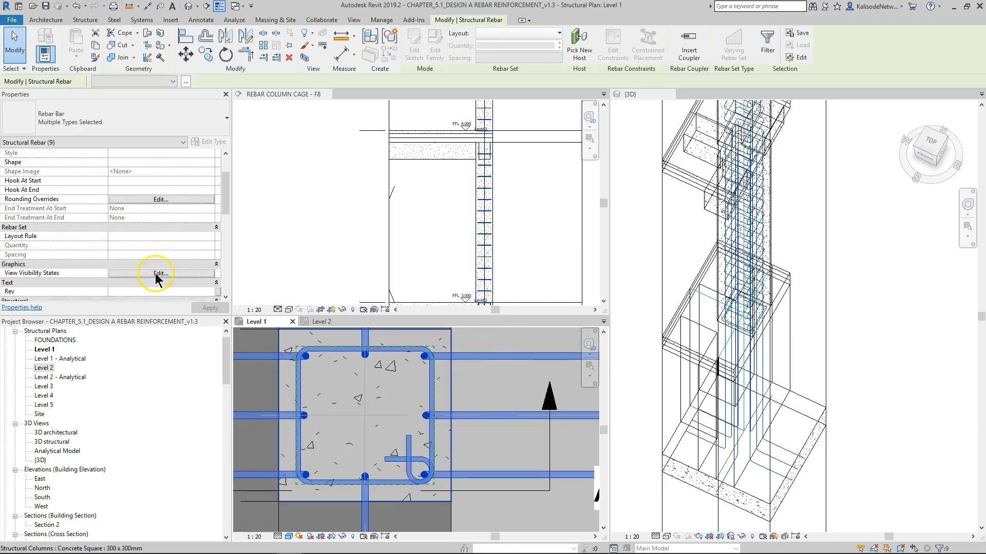
pyautogui.click(162, 273)
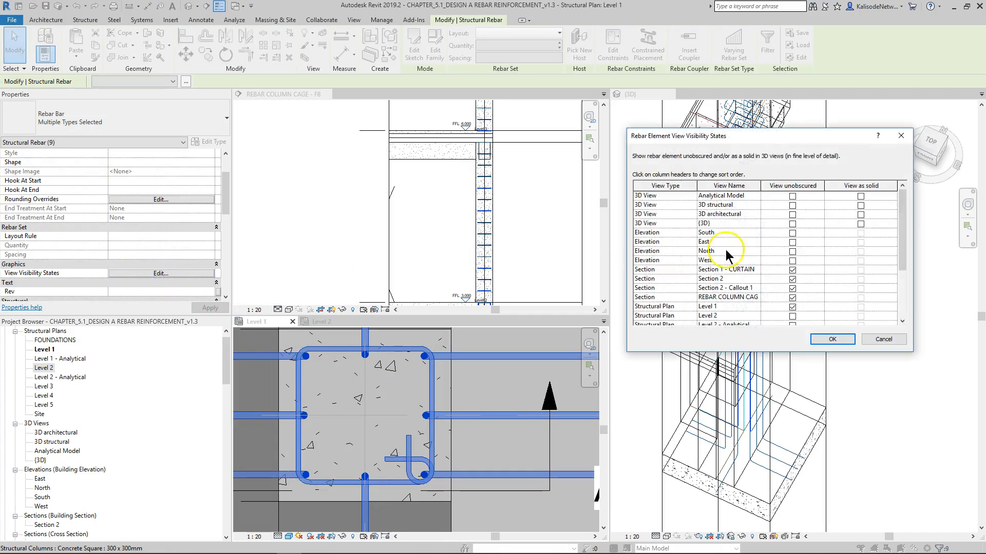
pyautogui.click(792, 225)
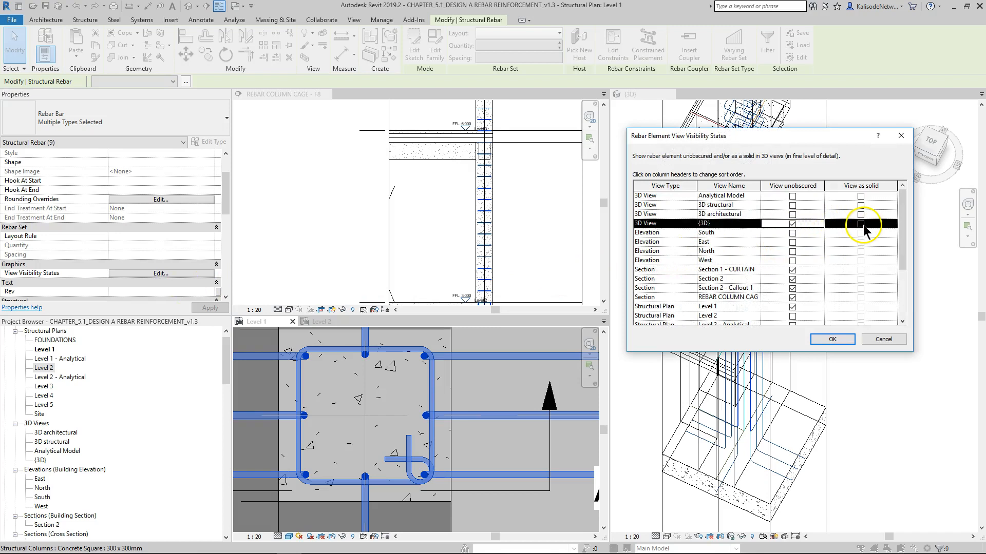
pyautogui.click(861, 224)
# Make the selected rebar unobscured in the Level 2 structural plan as well and apply the visibility states.
pyautogui.scroll(-2, 804, 260)
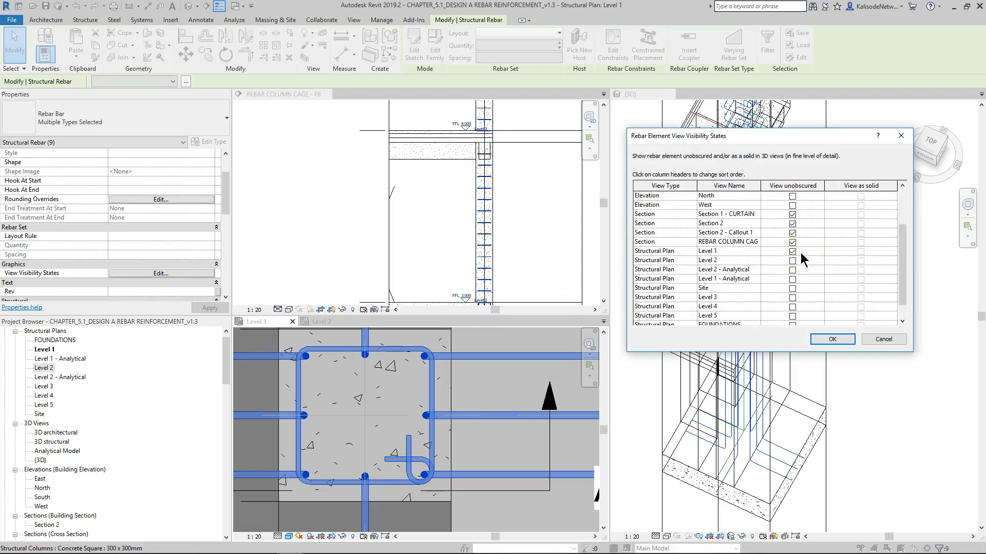
pyautogui.click(791, 262)
pyautogui.click(792, 261)
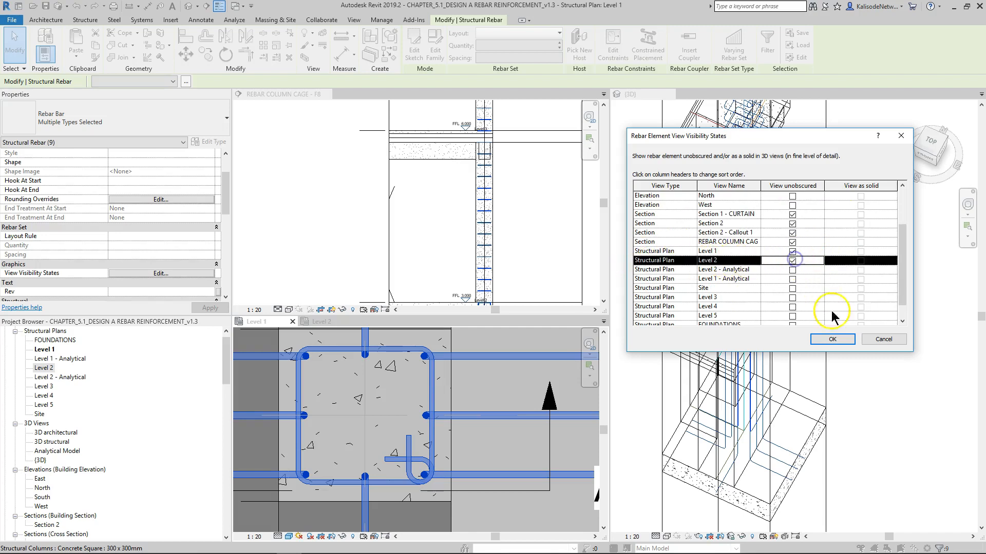
pyautogui.click(833, 339)
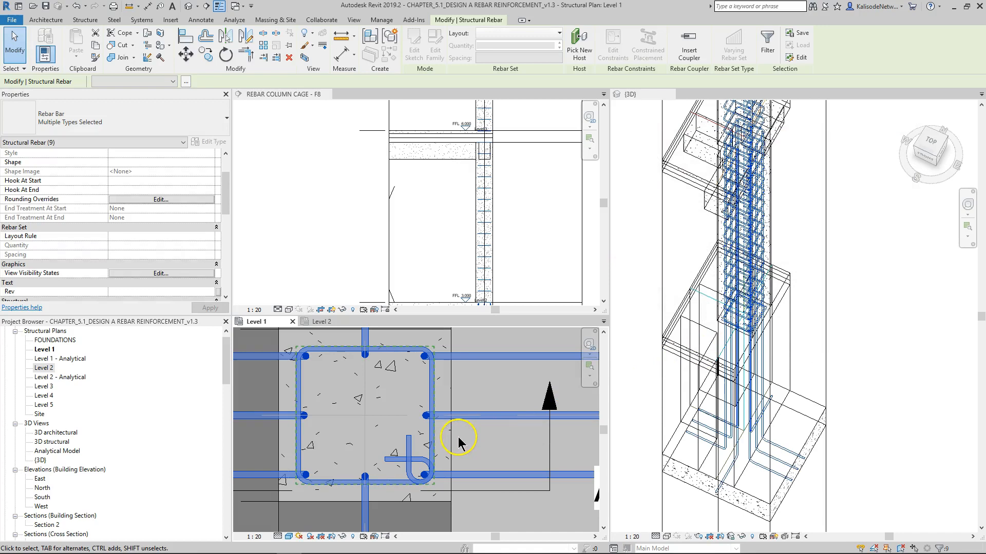
# Open the Level 2 structural plan and check in the column cage section where the H12 corner bars end relative to Level 2.
pyautogui.scroll(1, 487, 135)
pyautogui.scroll(-2, 487, 163)
pyautogui.scroll(2, 484, 295)
pyautogui.scroll(3, 482, 295)
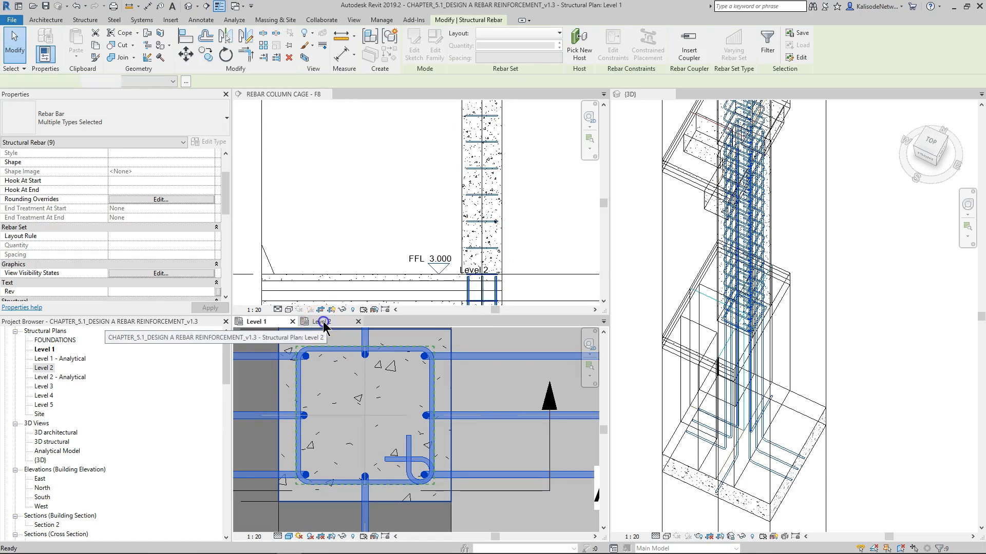
pyautogui.click(322, 322)
pyautogui.click(543, 348)
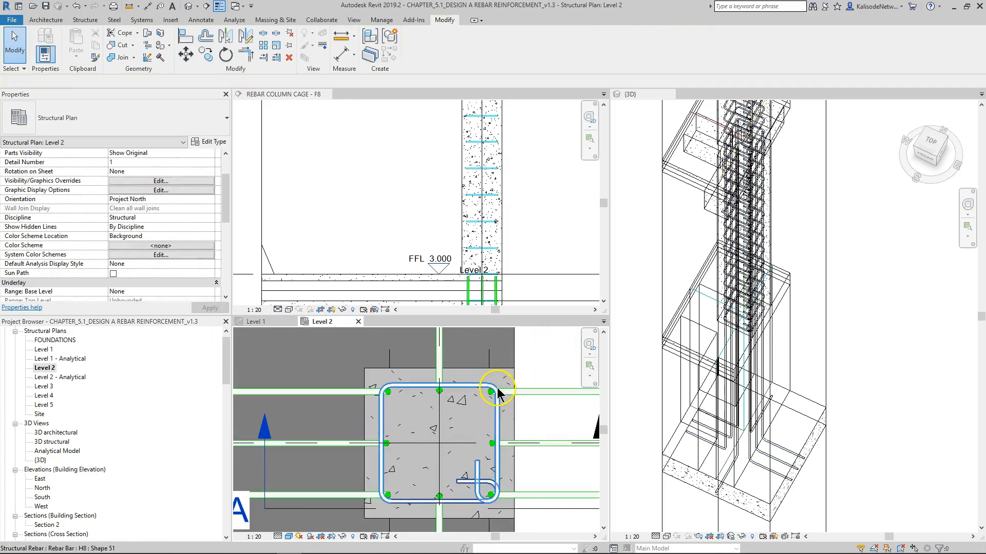
pyautogui.click(529, 391)
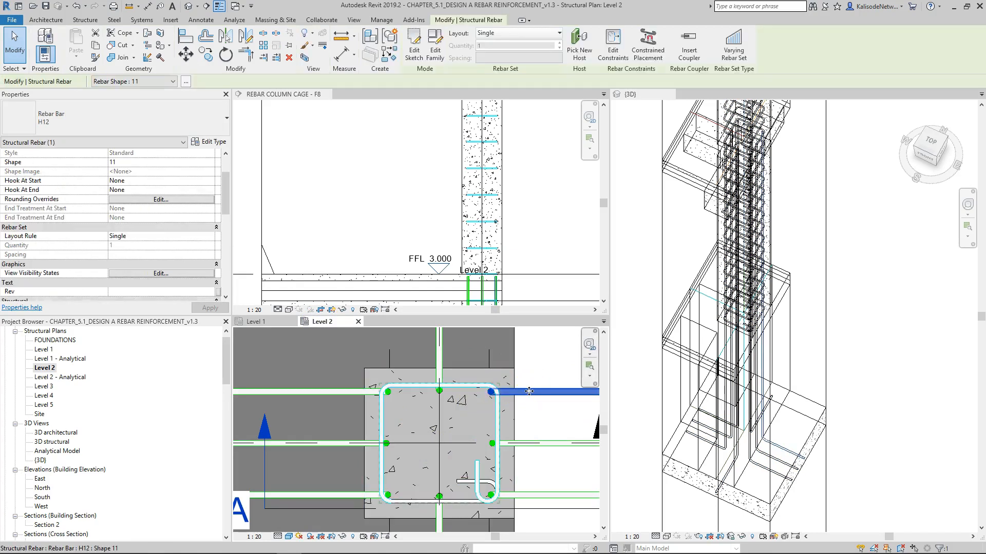
pyautogui.click(540, 395)
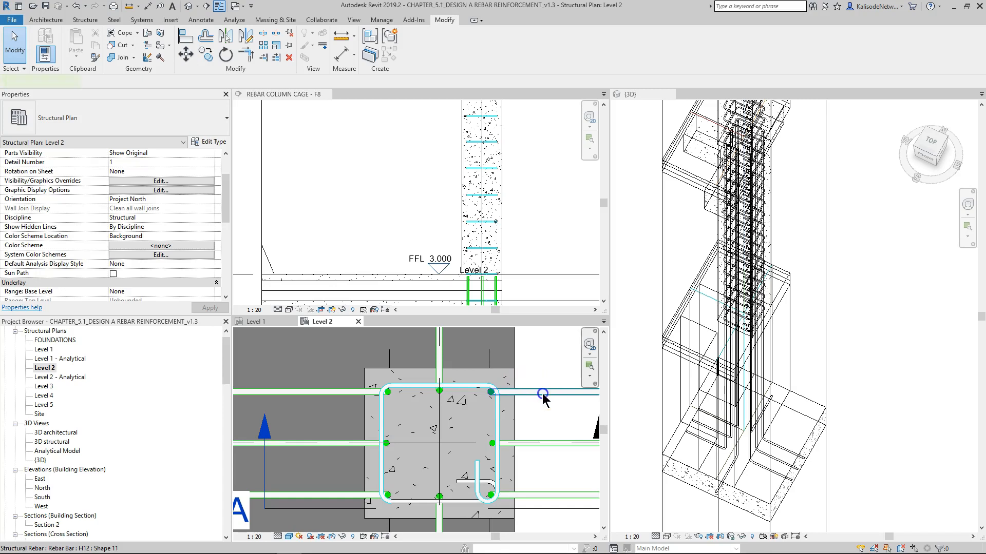
pyautogui.click(543, 396)
pyautogui.scroll(5, 498, 284)
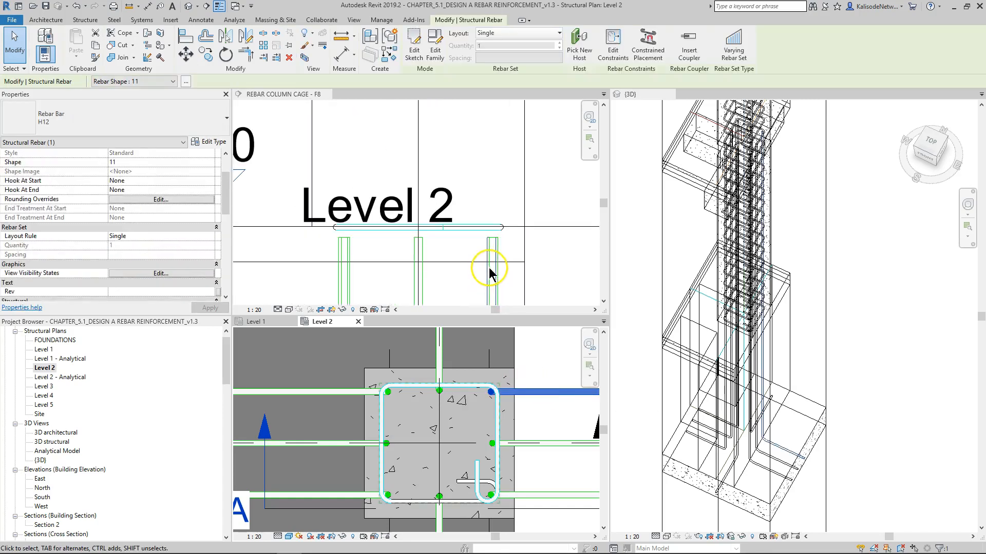
pyautogui.scroll(-4, 488, 244)
pyautogui.click(497, 430)
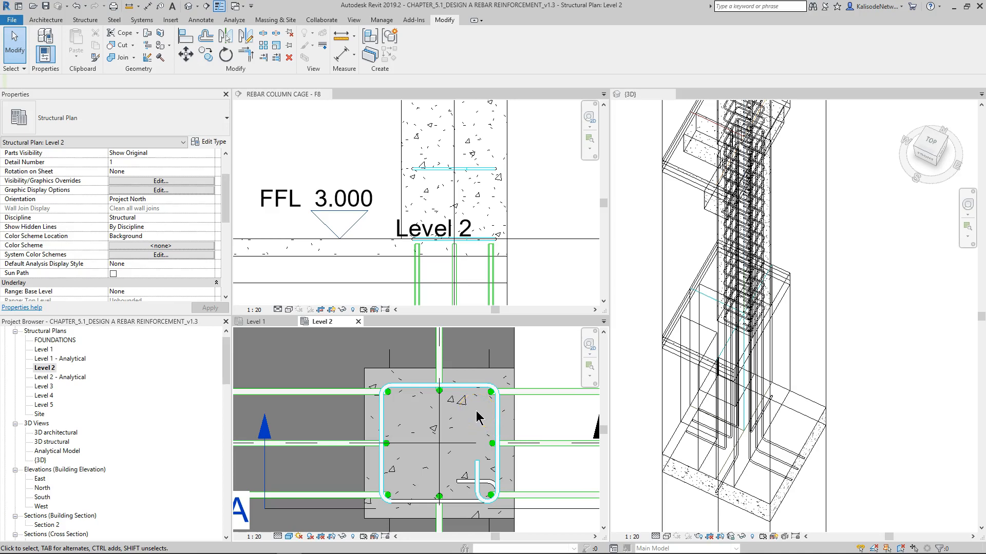
# Start placing rebar in the Level 2 column with straight H12 shape 00 and add a vertical bar inside the stirrup's upper-right corner.
pyautogui.click(484, 372)
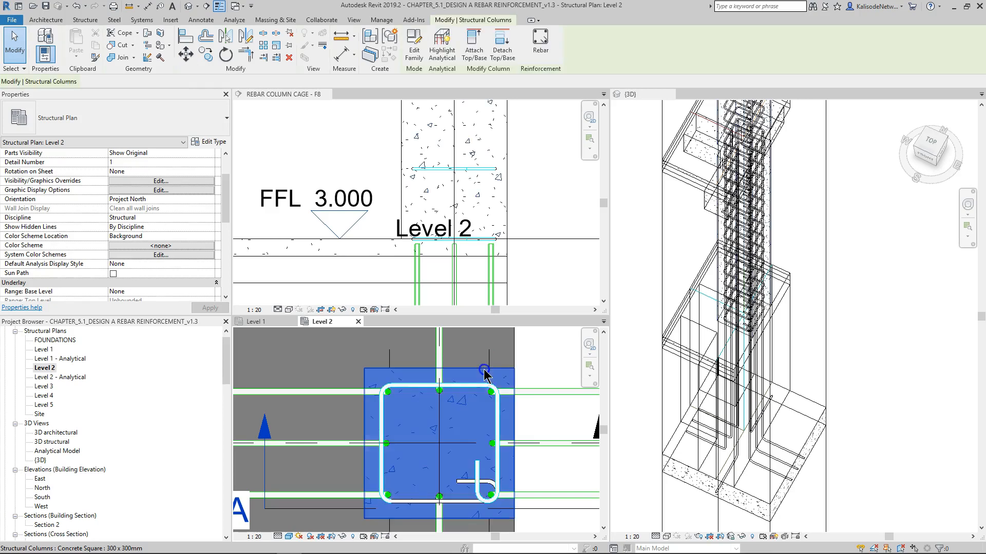
pyautogui.click(540, 45)
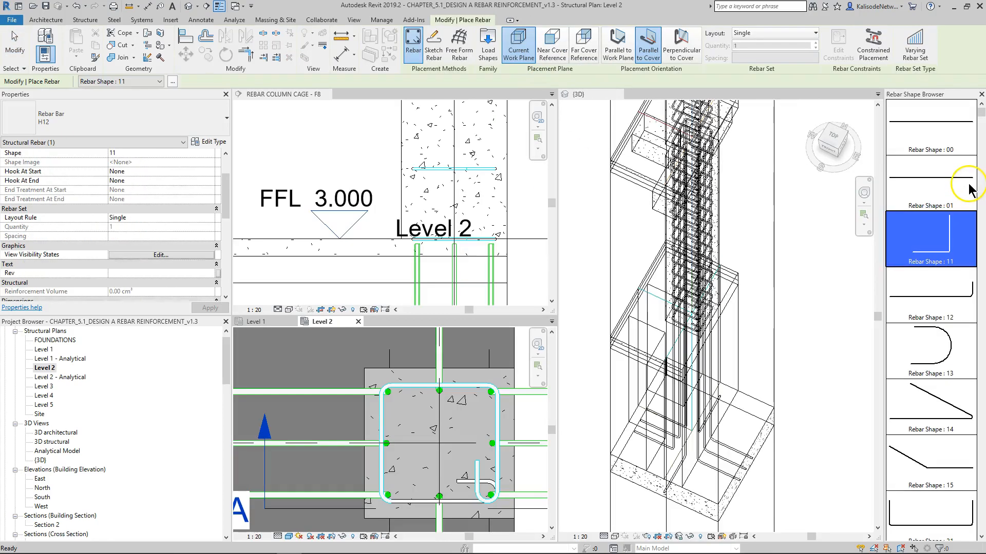
pyautogui.click(939, 126)
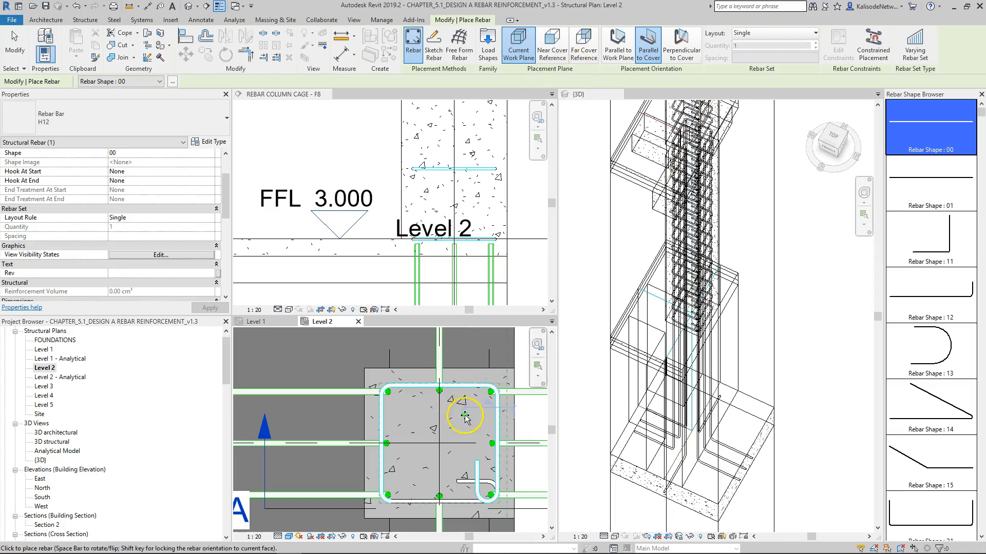
pyautogui.scroll(5, 459, 407)
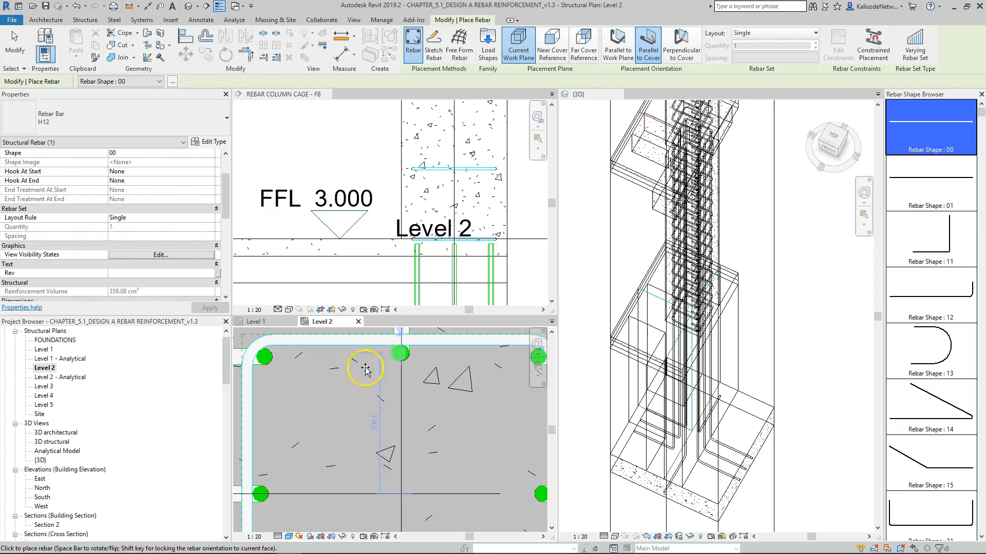
pyautogui.scroll(-3, 380, 374)
pyautogui.scroll(5, 447, 366)
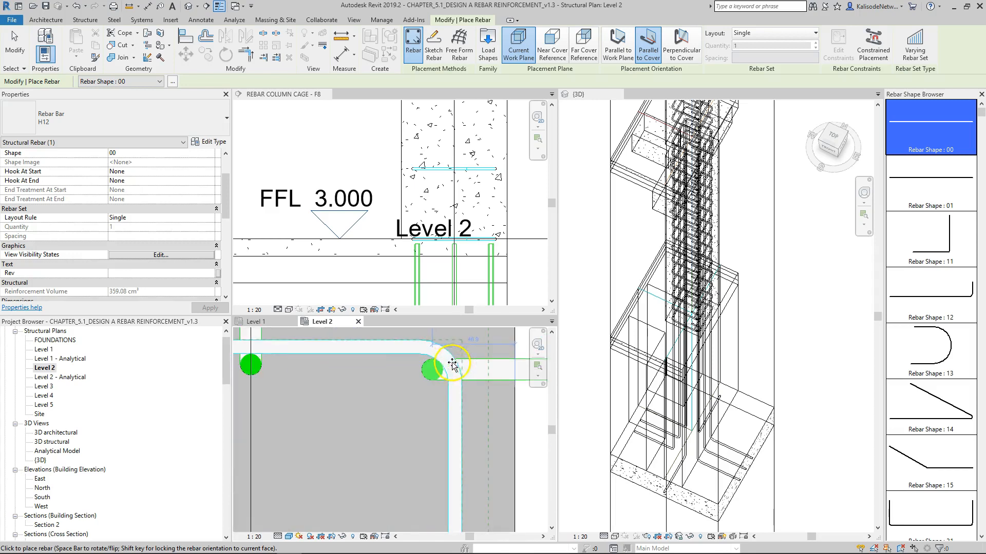
pyautogui.click(426, 371)
# Place straight vertical H12 bars inside the stirrup's upper-left, lower-left and lower-right corners in the Level 2 plan.
pyautogui.scroll(-4, 424, 380)
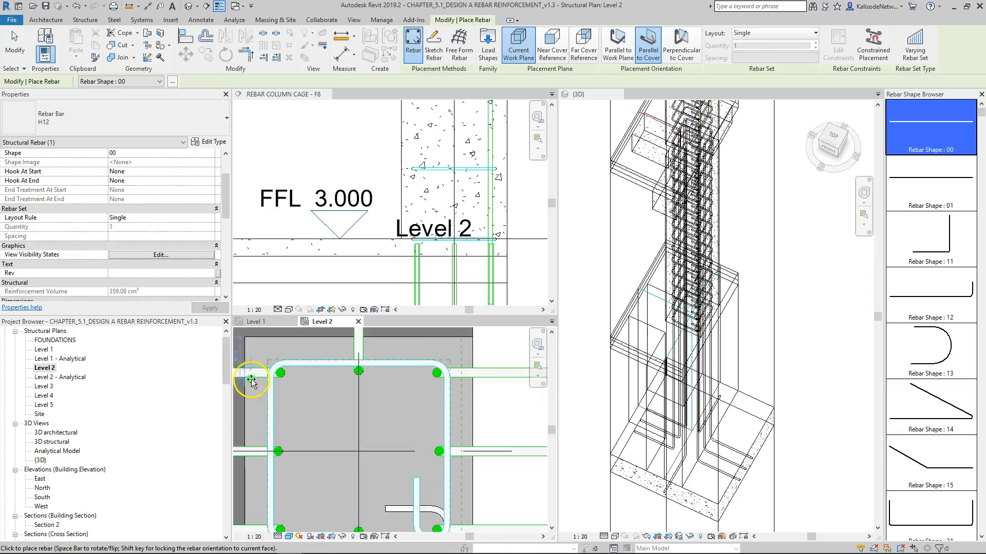
pyautogui.scroll(4, 257, 375)
pyautogui.scroll(1, 275, 376)
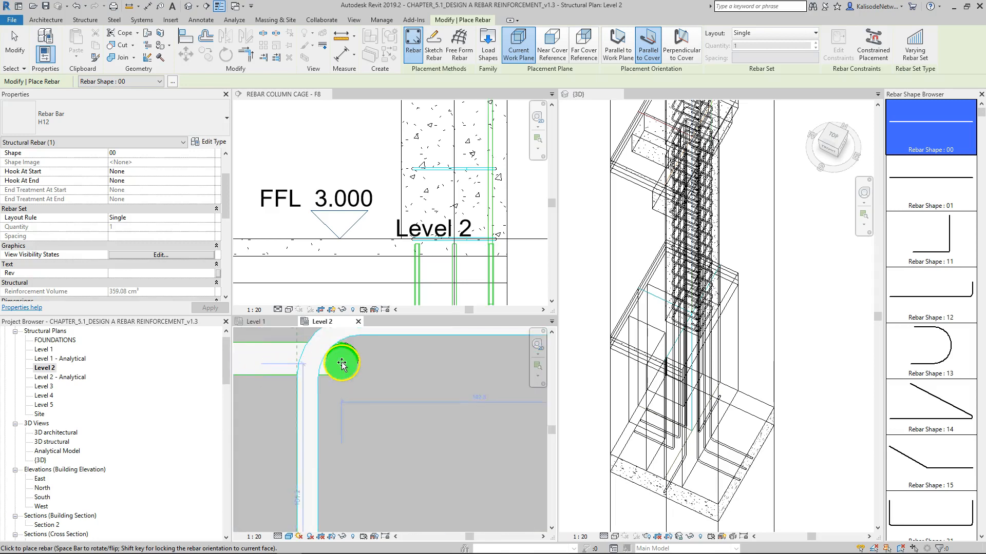
pyautogui.click(416, 374)
pyautogui.scroll(-4, 375, 354)
pyautogui.scroll(4, 396, 488)
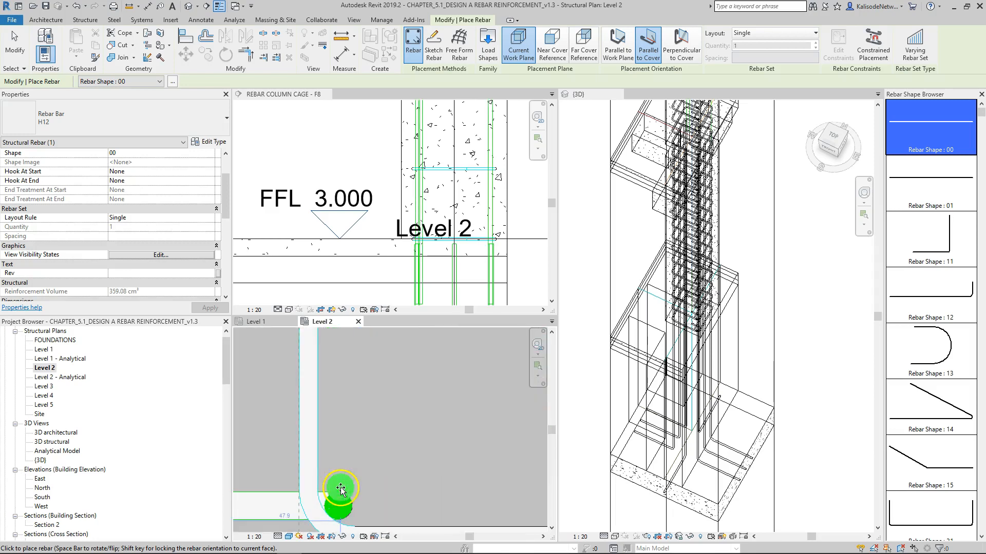
pyautogui.click(338, 508)
pyautogui.scroll(-4, 258, 502)
pyautogui.scroll(4, 390, 457)
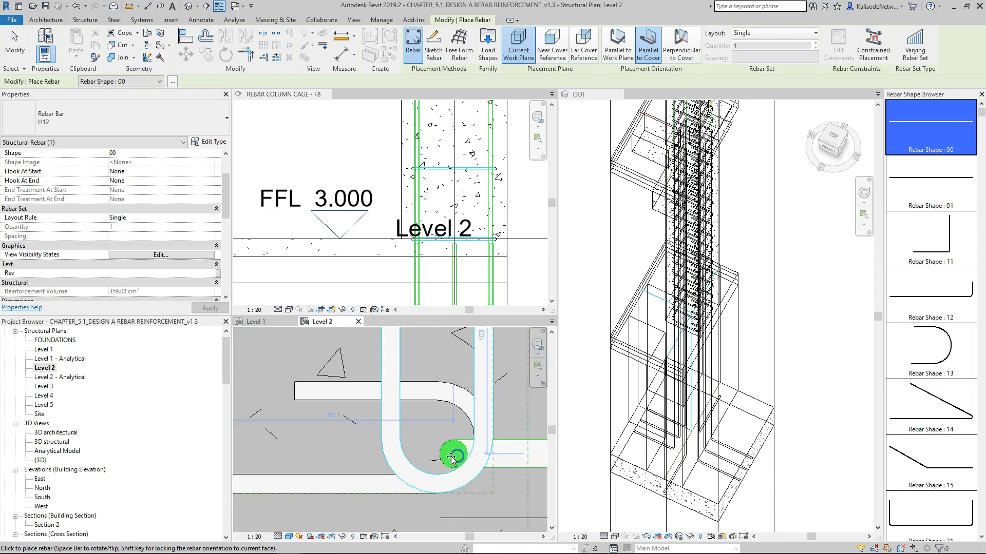
pyautogui.click(450, 459)
pyautogui.press('Escape')
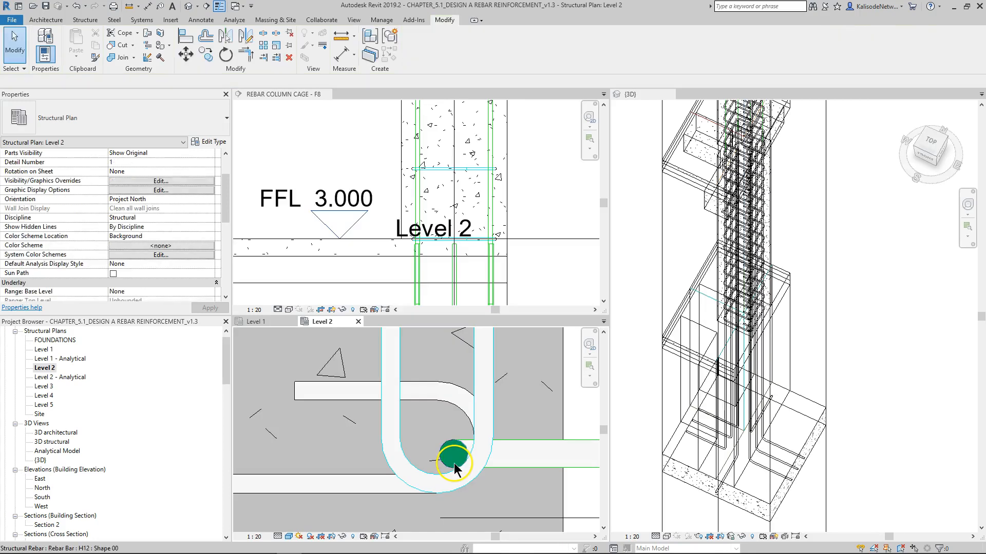
# Copy the lower-right straight H12 bar with multiple copies enabled, placing one at the middle of the stirrup's lower side in the Level 2 plan.
pyautogui.click(453, 463)
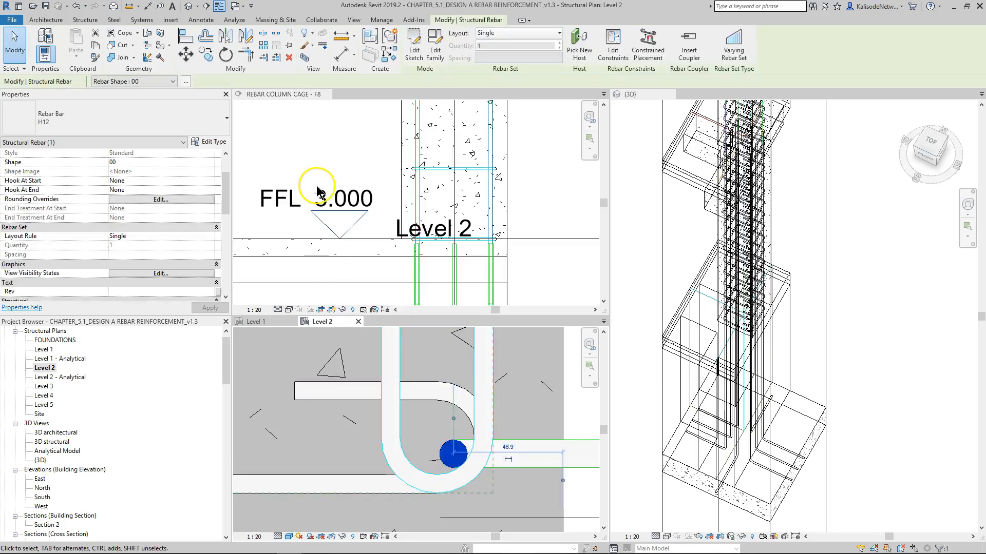
pyautogui.press('c')
pyautogui.press('c')
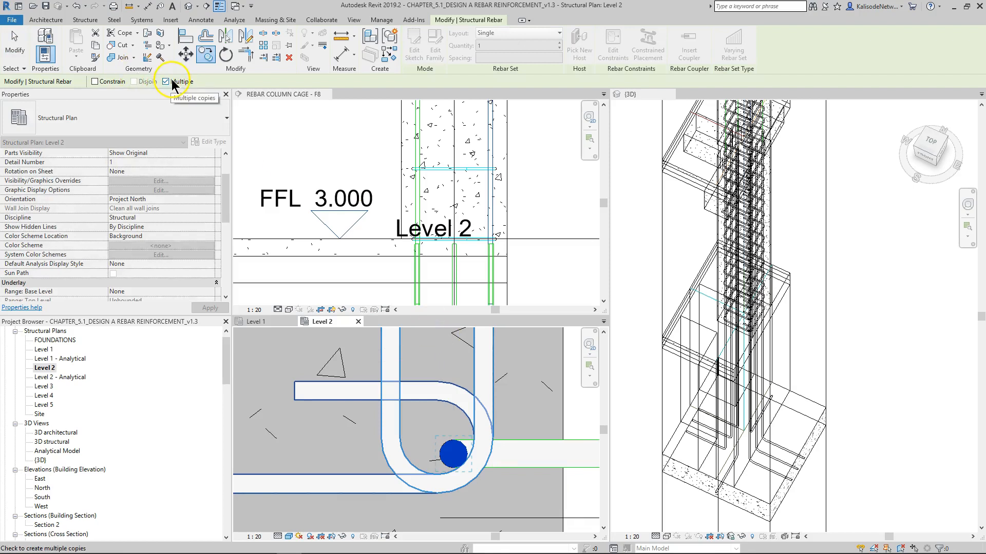
pyautogui.scroll(3, 447, 467)
pyautogui.click(464, 465)
pyautogui.scroll(-3, 468, 465)
pyautogui.scroll(4, 359, 467)
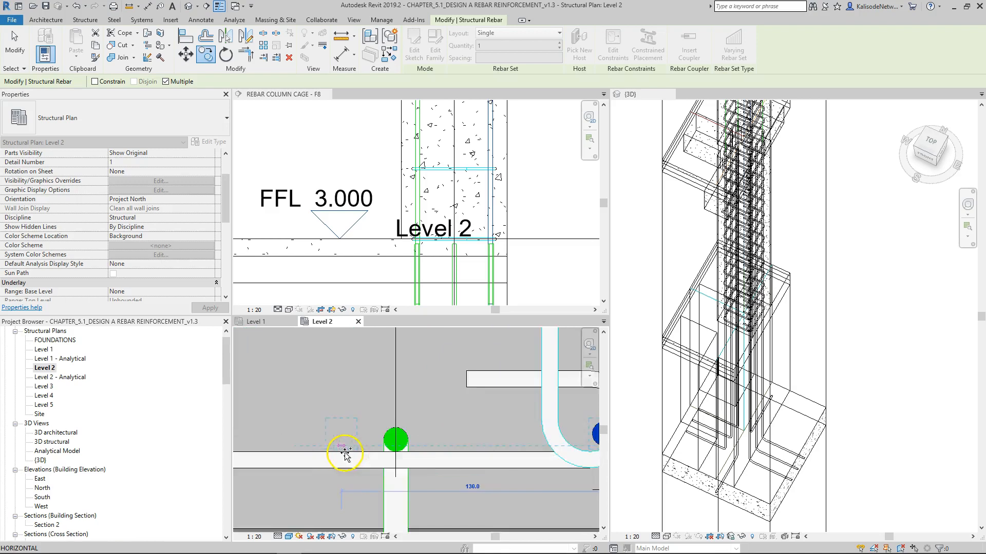
pyautogui.click(408, 451)
pyautogui.scroll(-1, 475, 468)
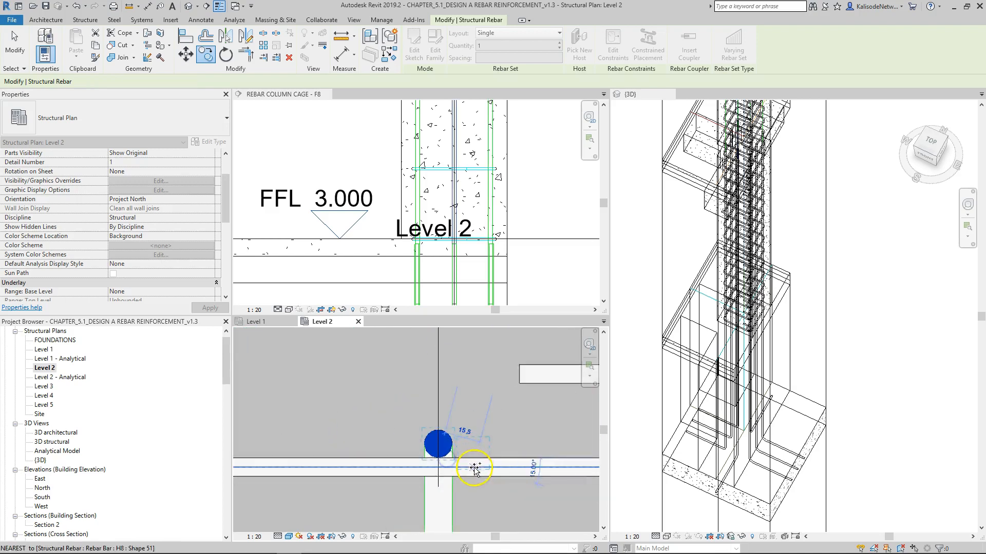
# Place further copies of the straight H12 bar at the middle of the stirrup's left, right and upper sides in the Level 2 plan.
pyautogui.scroll(-3, 475, 469)
pyautogui.scroll(4, 371, 358)
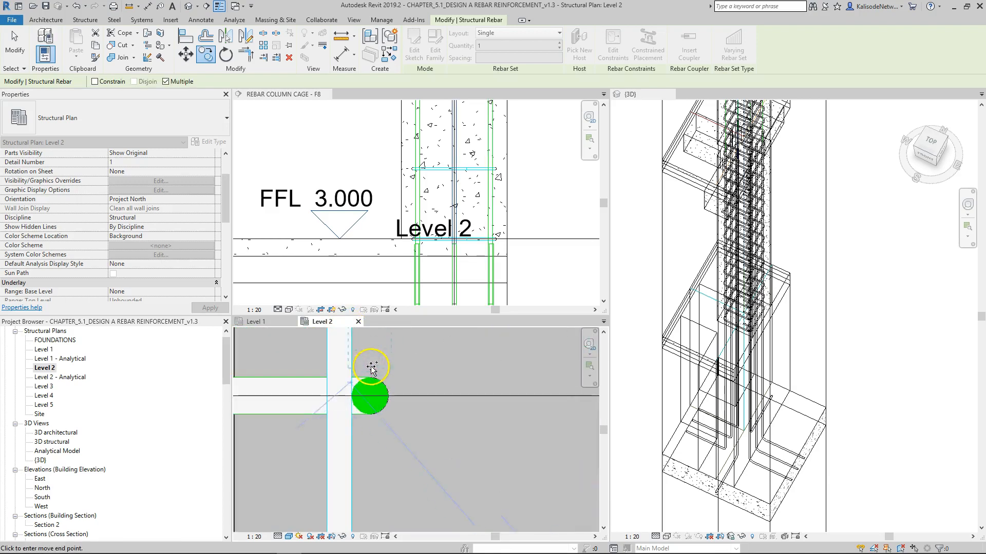
pyautogui.click(369, 414)
pyautogui.scroll(-3, 368, 414)
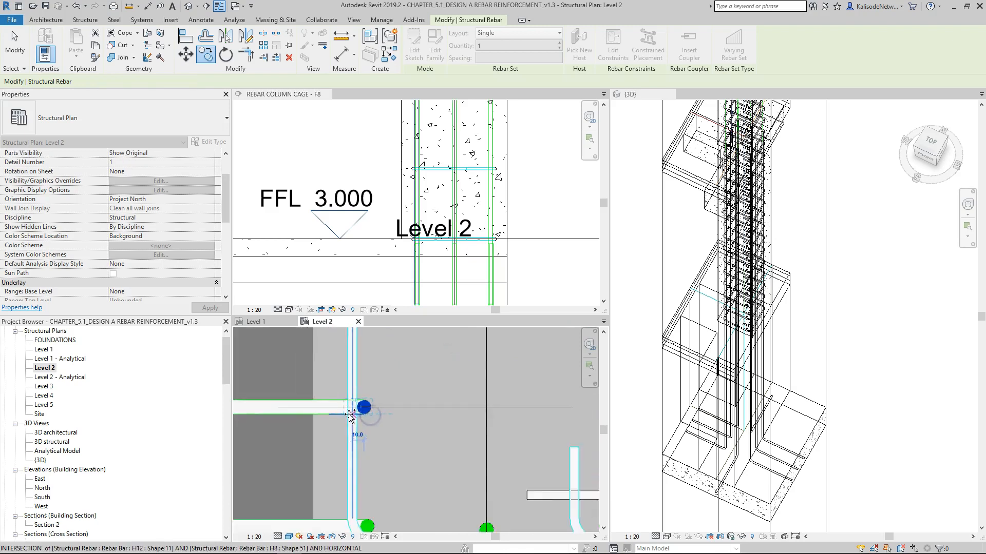
pyautogui.scroll(4, 457, 416)
pyautogui.scroll(2, 457, 416)
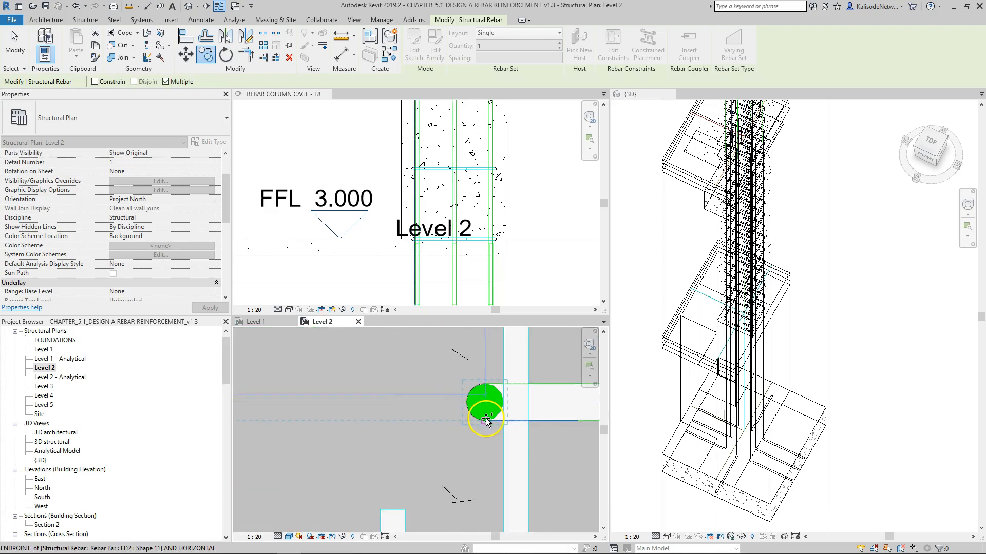
pyautogui.scroll(-3, 486, 419)
pyautogui.scroll(4, 428, 400)
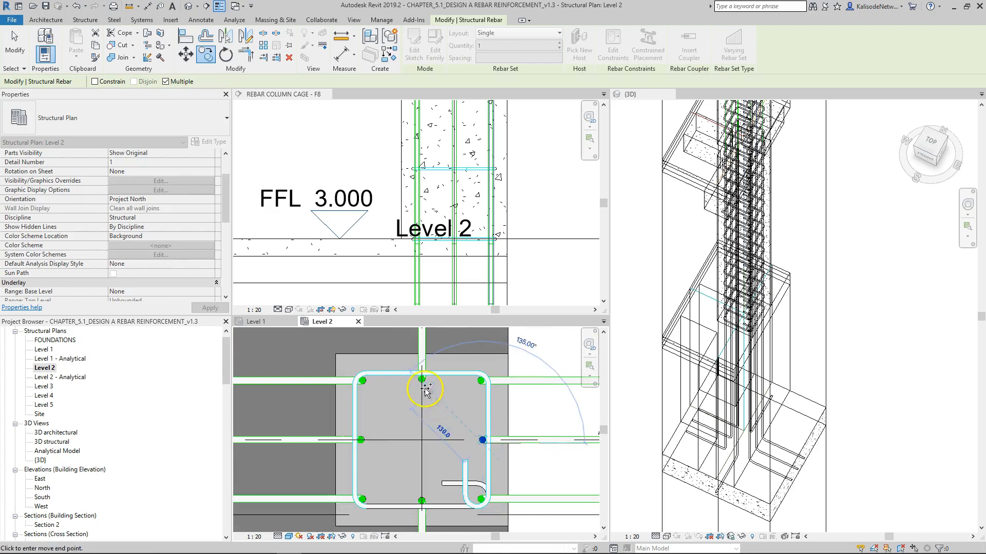
pyautogui.scroll(5, 425, 391)
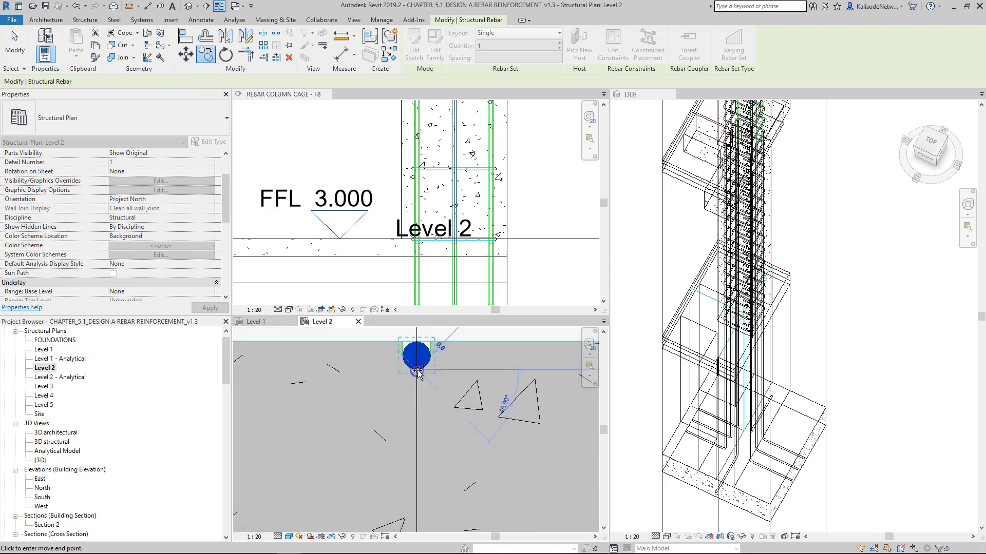
pyautogui.scroll(-5, 526, 297)
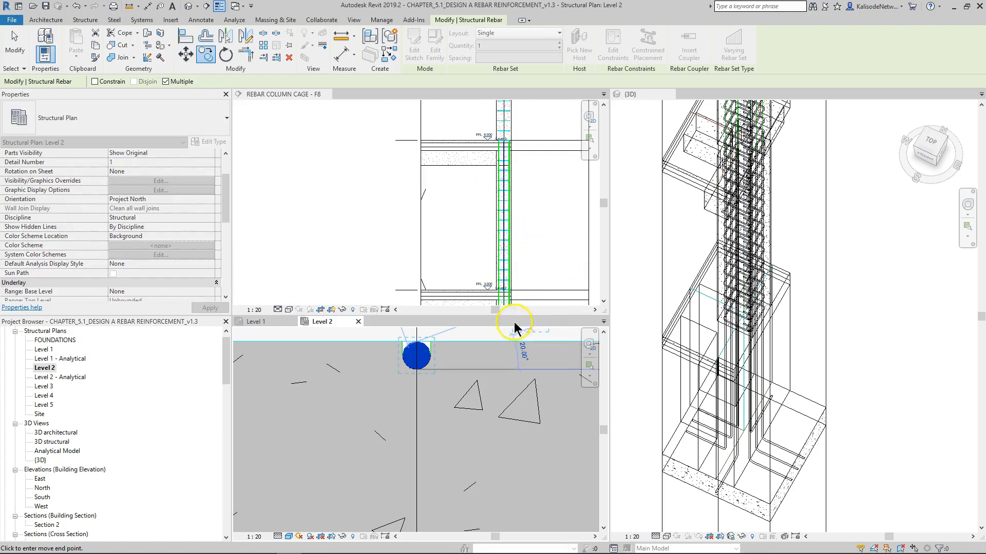
pyautogui.scroll(-4, 403, 359)
# Select all rebar in the column host and make it unobscured and solid in the 3D view through its visibility states.
pyautogui.click(400, 368)
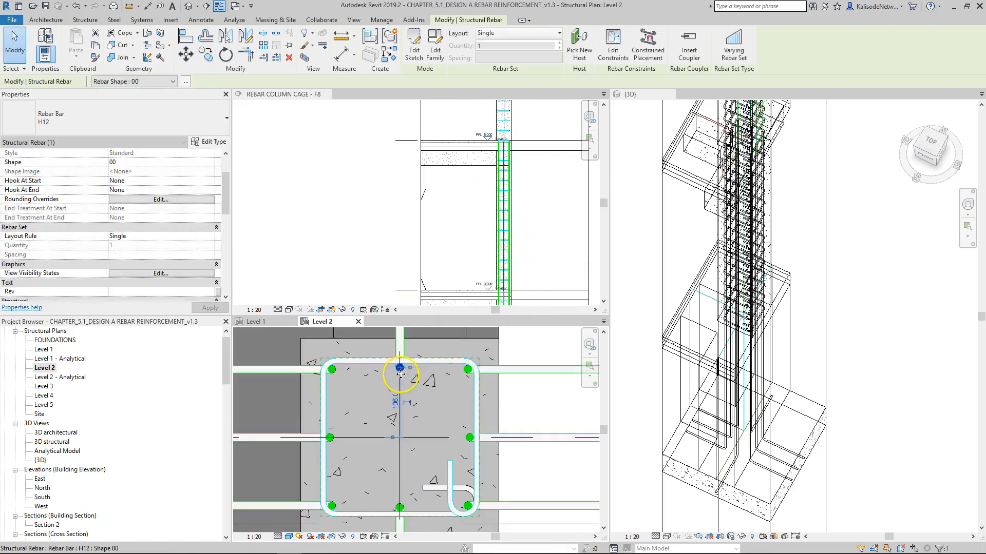
pyautogui.rightClick(400, 368)
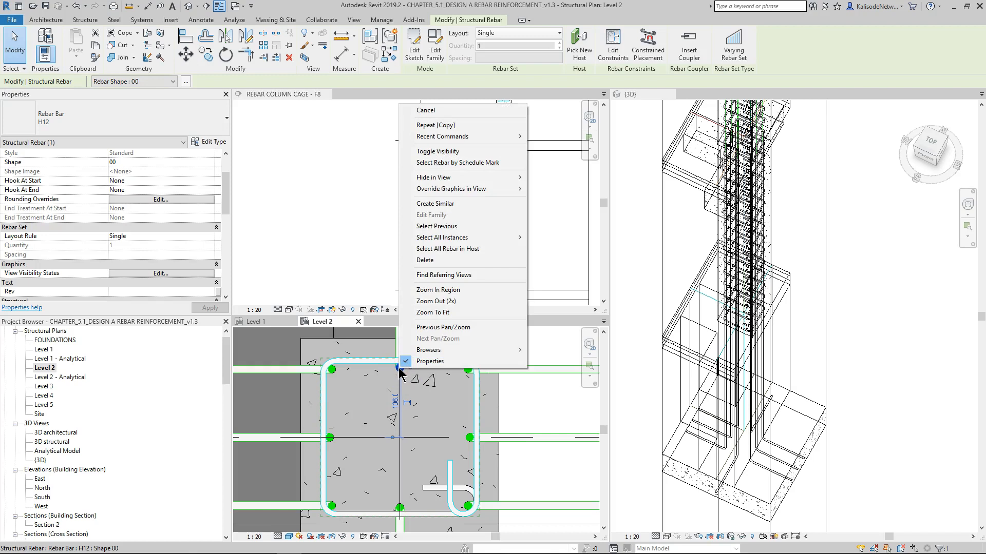
pyautogui.click(460, 249)
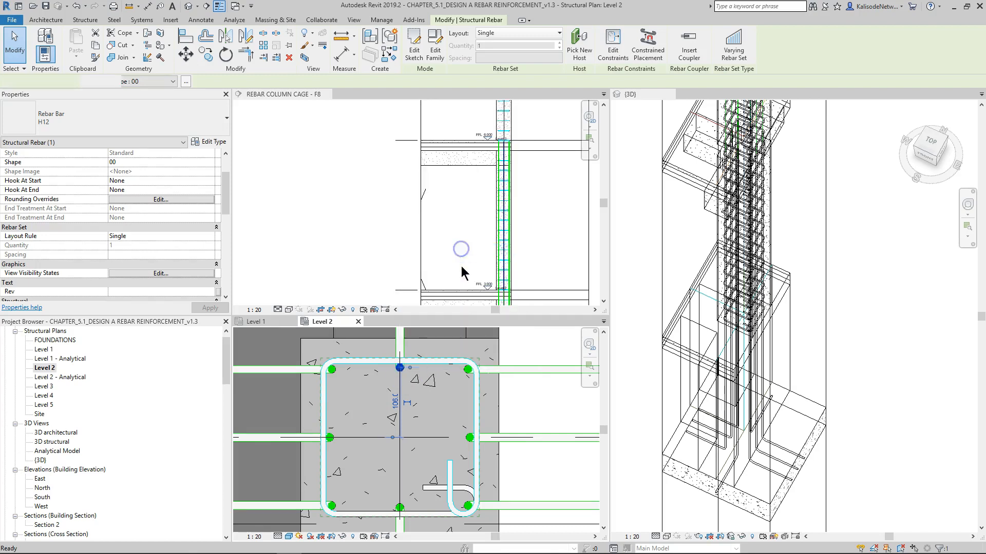
pyautogui.click(161, 274)
pyautogui.click(793, 224)
pyautogui.click(862, 223)
pyautogui.click(833, 339)
# Set the 3D view's visual style to Consistent Colors and clear the rebar selection.
pyautogui.scroll(-5, 719, 382)
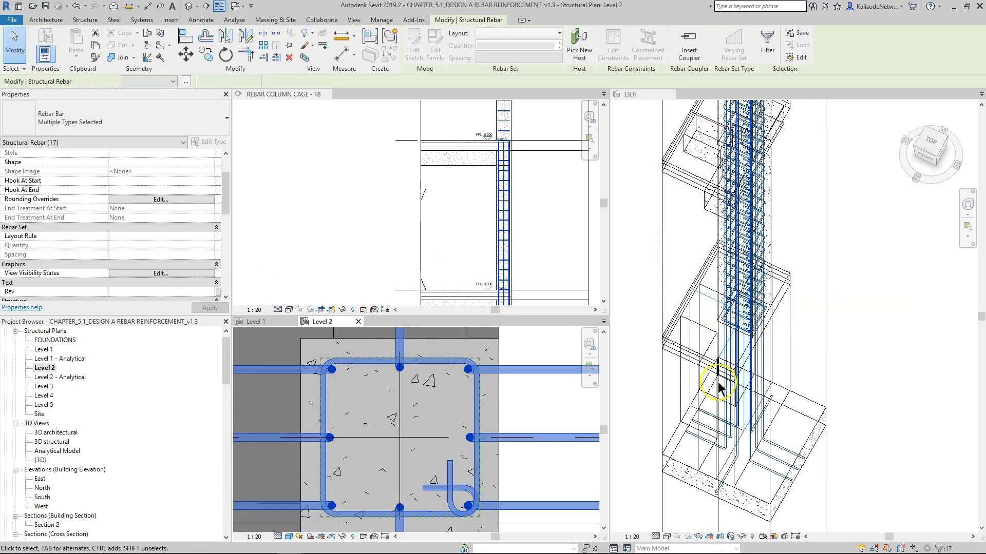
pyautogui.scroll(3, 738, 337)
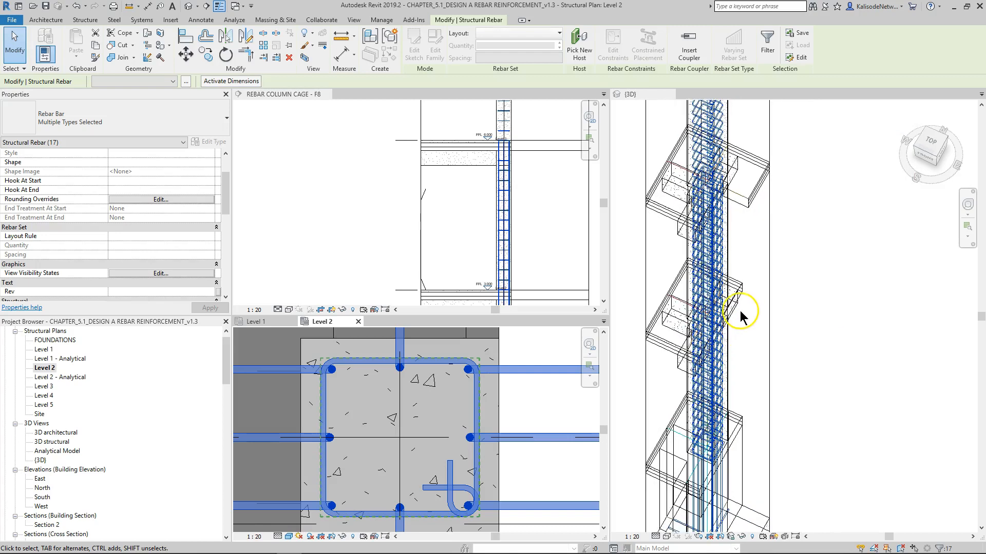
pyautogui.click(666, 536)
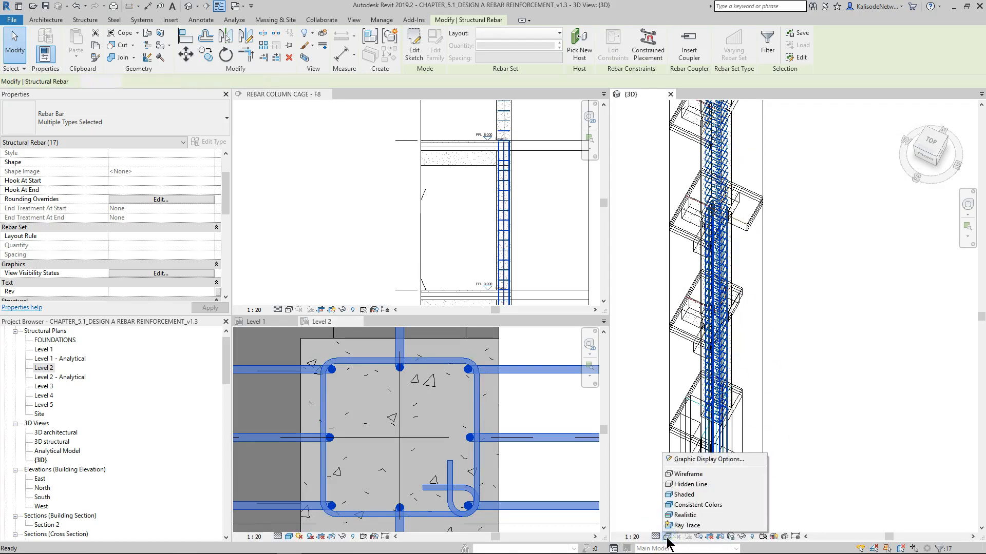
pyautogui.click(700, 502)
pyautogui.scroll(3, 654, 247)
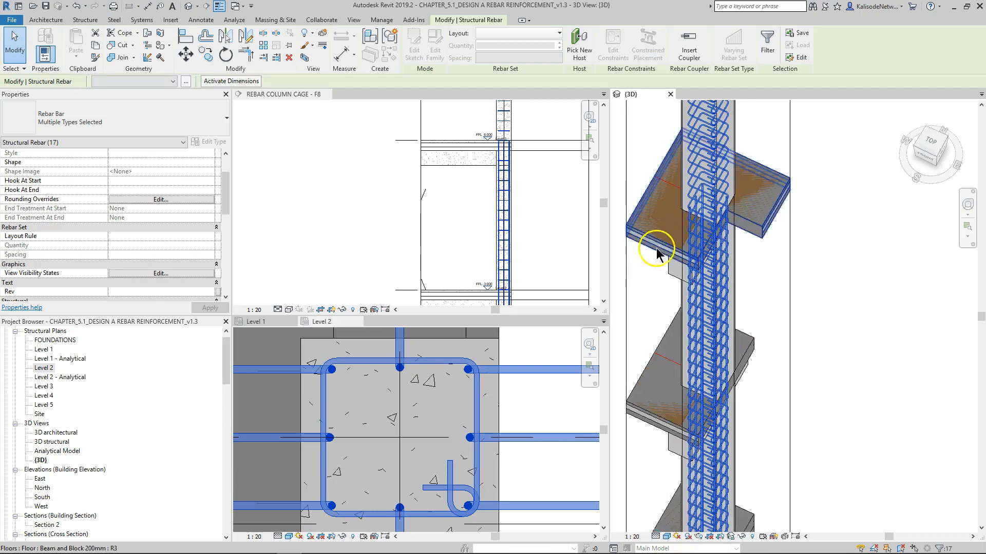
pyautogui.click(646, 314)
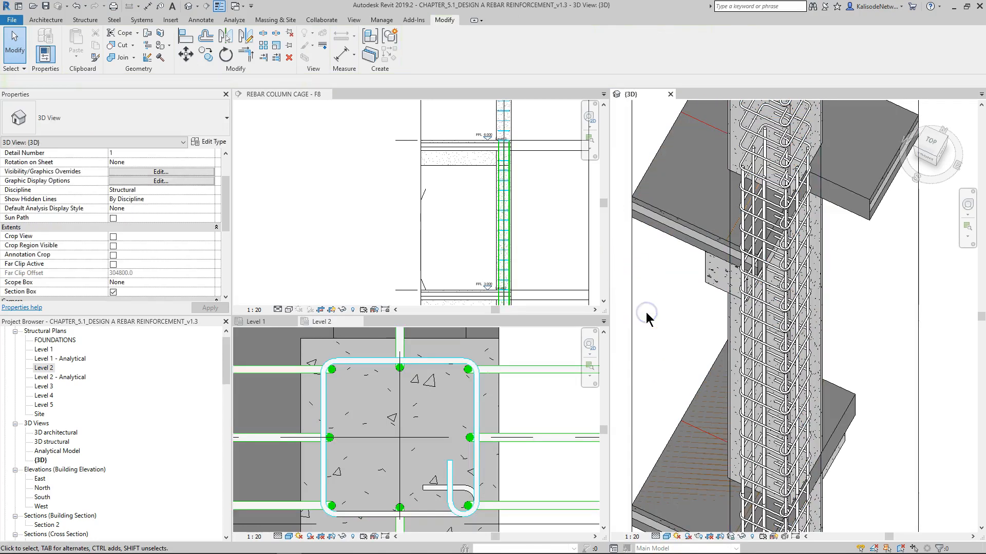
pyautogui.keyDown('shift'); pyautogui.moveTo(845, 324); pyautogui.dragTo(860, 325, button='middle'); pyautogui.keyUp('shift')
pyautogui.scroll(-2, 772, 379)
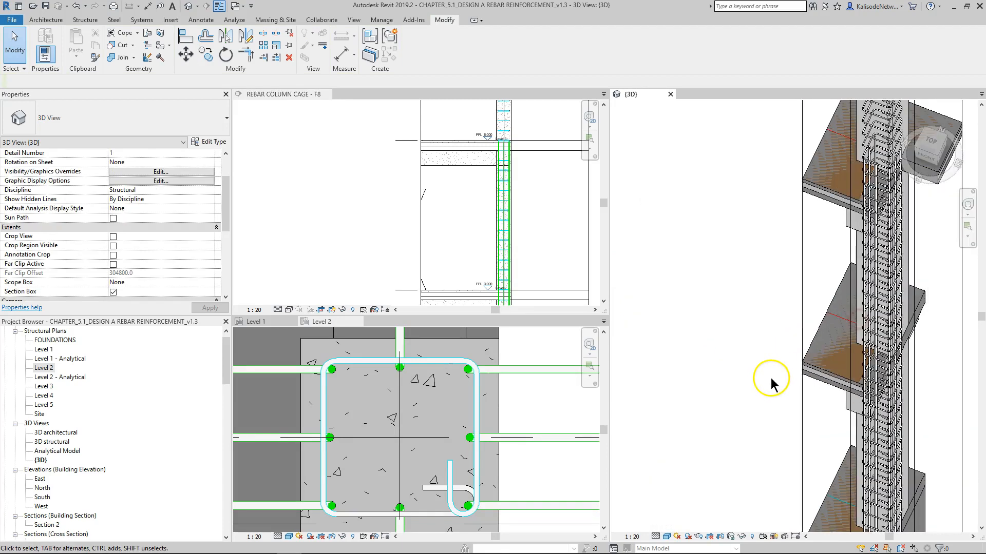
pyautogui.scroll(5, 873, 278)
# Shorten the lower end of the straight H12 bar at the stirrup's lower-side middle to meet the top of the bar below.
pyautogui.click(877, 279)
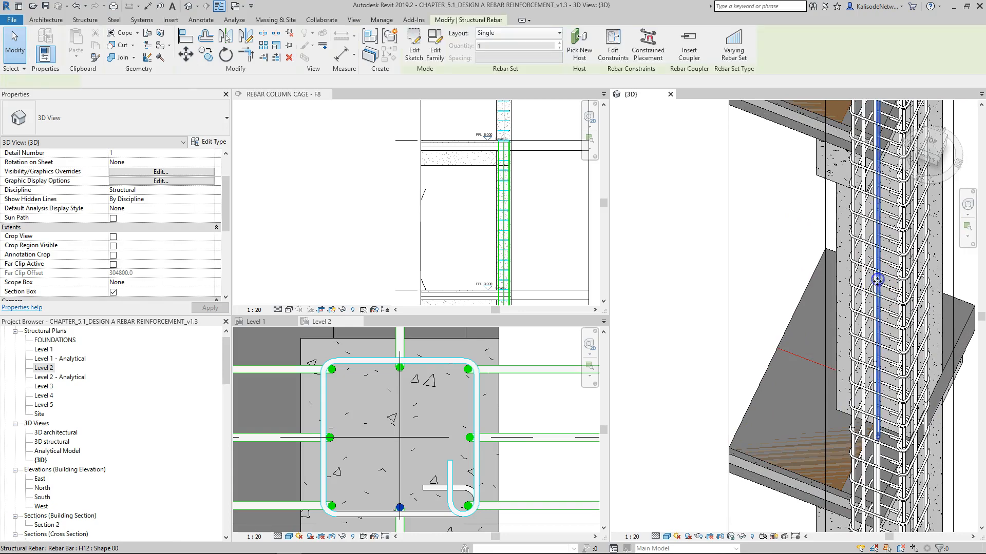
pyautogui.moveTo(763, 313)
pyautogui.keyDown('shift'); pyautogui.mouseDown(button='middle')
pyautogui.moveTo(755, 334)
pyautogui.moveTo(770, 279)
pyautogui.moveTo(838, 333)
pyautogui.moveTo(975, 308)
pyautogui.moveTo(726, 310)
pyautogui.moveTo(800, 316)
pyautogui.moveTo(768, 309)
pyautogui.moveTo(825, 407)
pyautogui.moveTo(800, 377)
pyautogui.mouseUp(button='middle'); pyautogui.keyUp('shift')
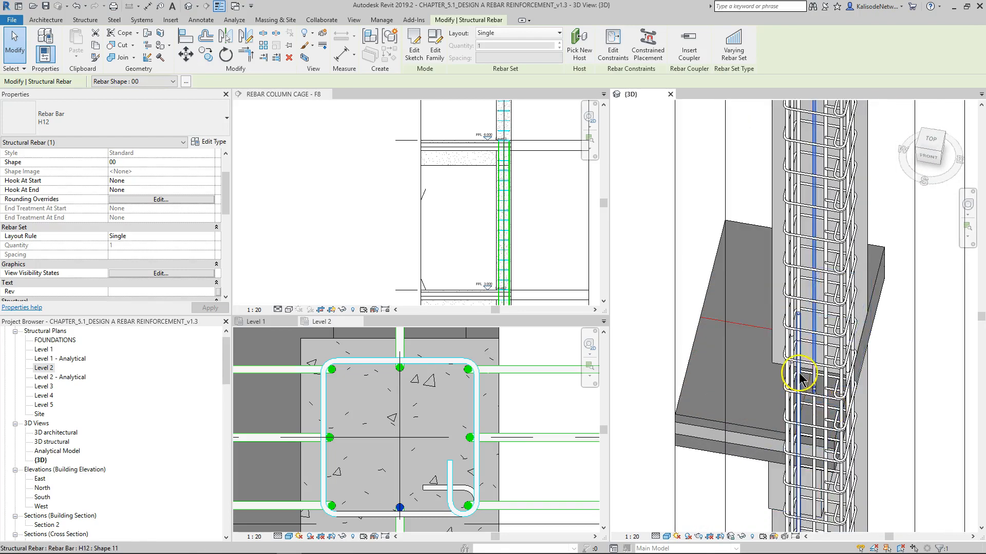
pyautogui.scroll(3, 800, 378)
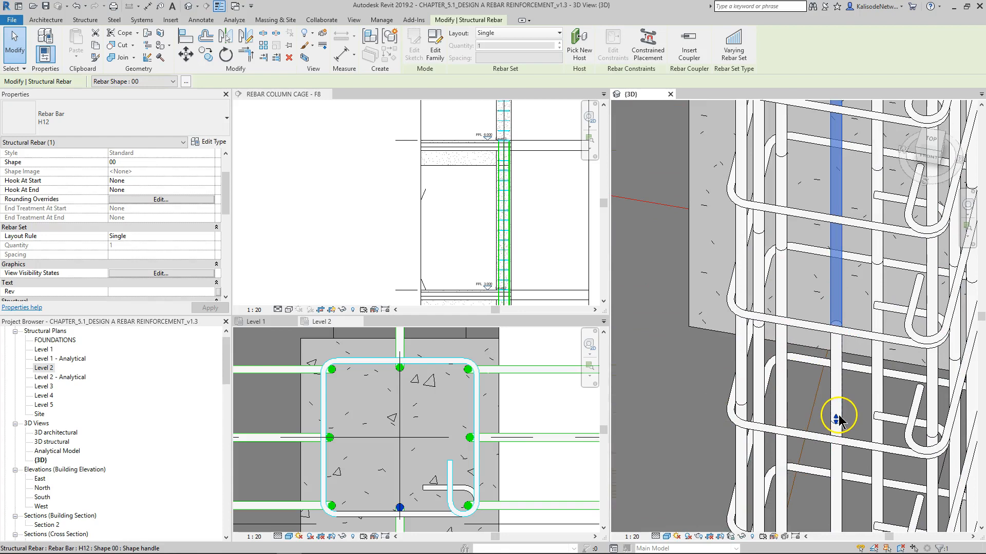
pyautogui.moveTo(836, 420); pyautogui.dragTo(841, 373)
pyautogui.moveTo(841, 324); pyautogui.dragTo(843, 328)
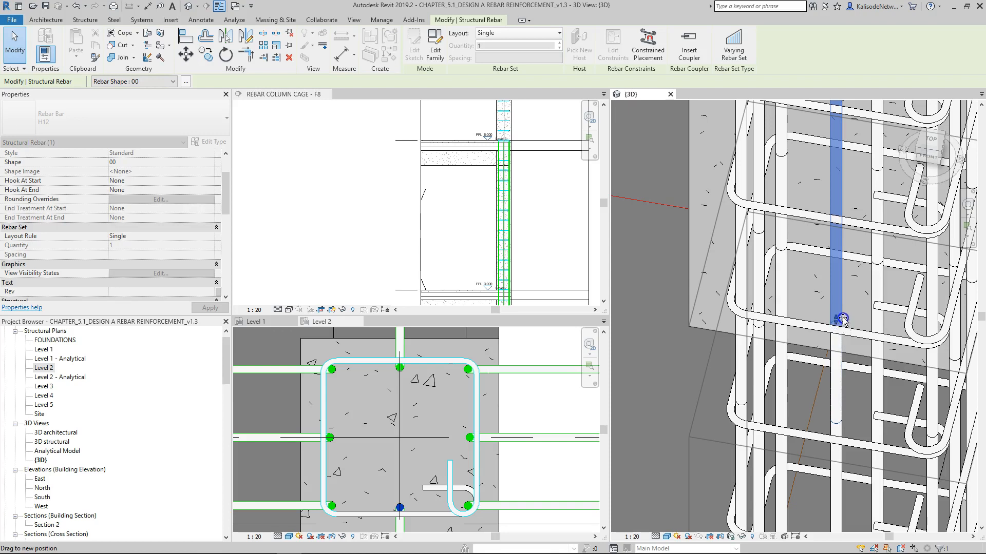
pyautogui.moveTo(843, 320); pyautogui.dragTo(844, 319)
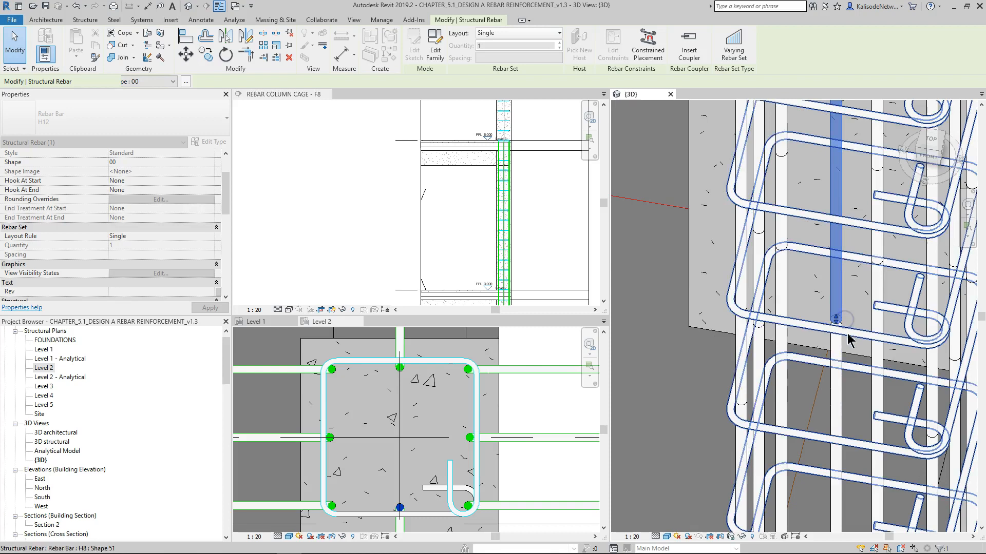
# Shorten the lower ends of the left-middle and lower-right corner straight H12 bars to meet the tops of the bars below.
pyautogui.click(759, 162)
pyautogui.moveTo(751, 322); pyautogui.dragTo(761, 289)
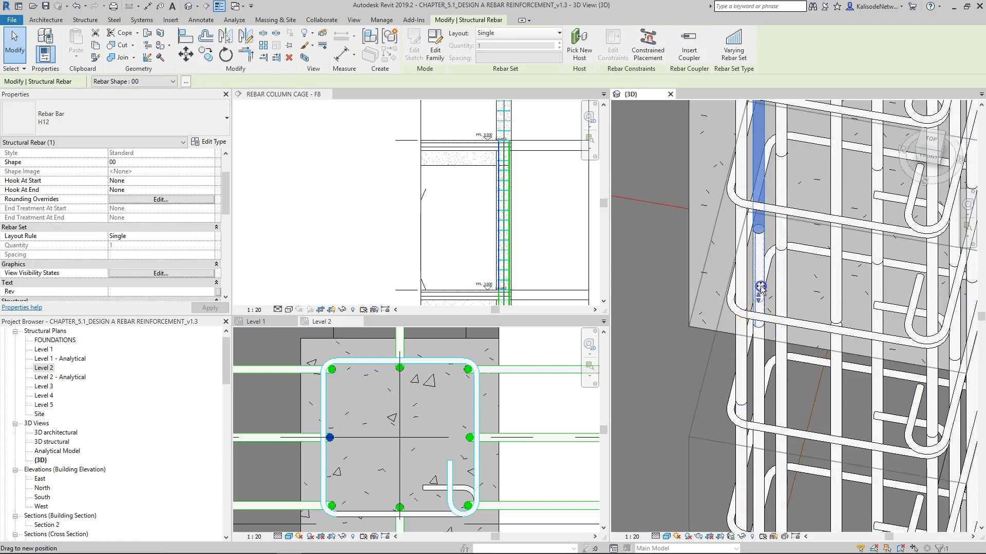
pyautogui.moveTo(764, 227); pyautogui.dragTo(764, 225)
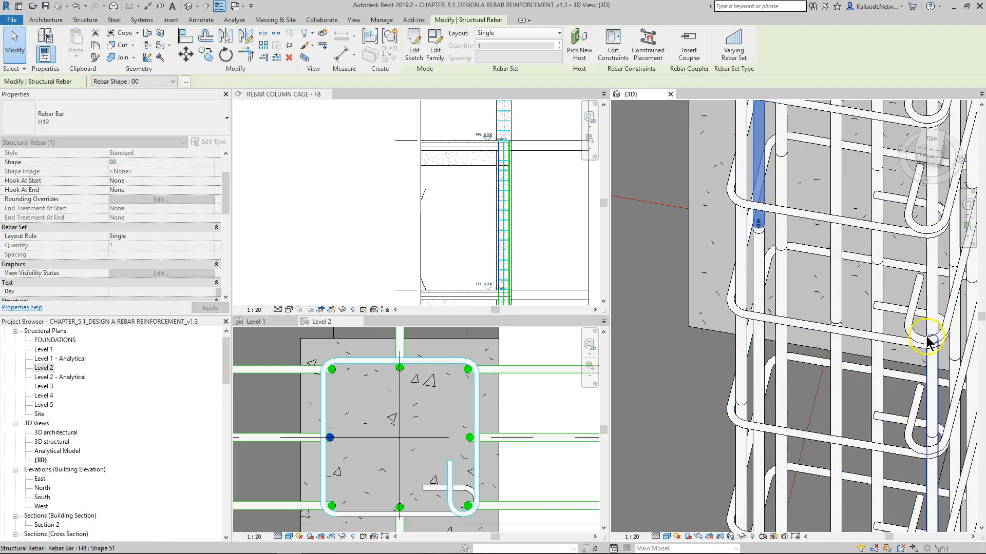
pyautogui.click(929, 403)
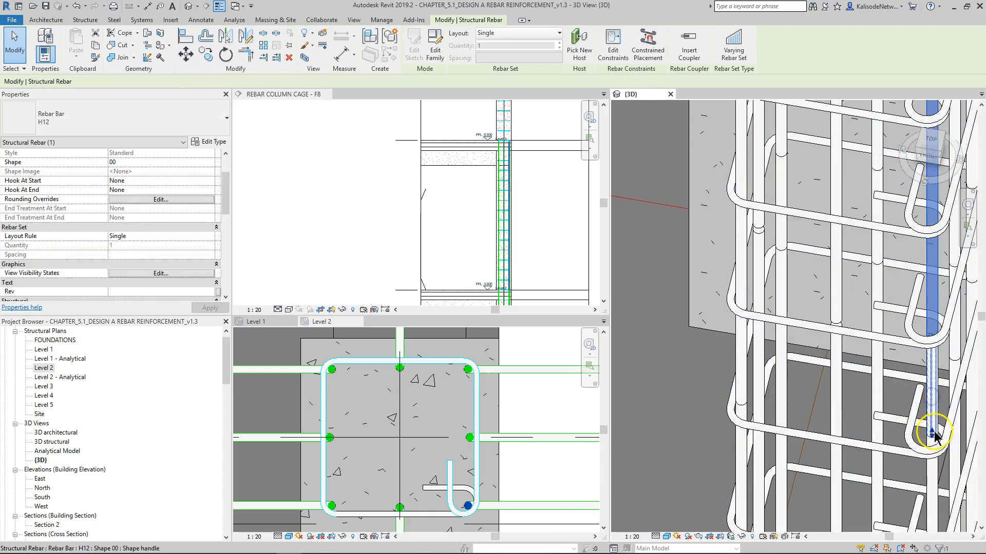
pyautogui.moveTo(932, 434); pyautogui.dragTo(935, 332)
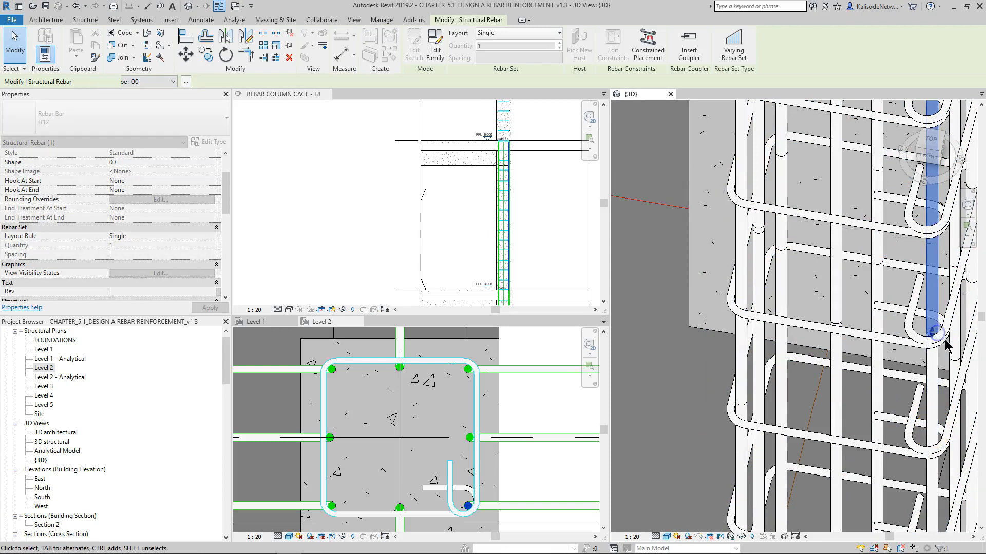
# Insert CPLH12 standard couplers between the upper and lower bars at the left-middle, lower-middle and lower-right corner positions.
pyautogui.click(689, 50)
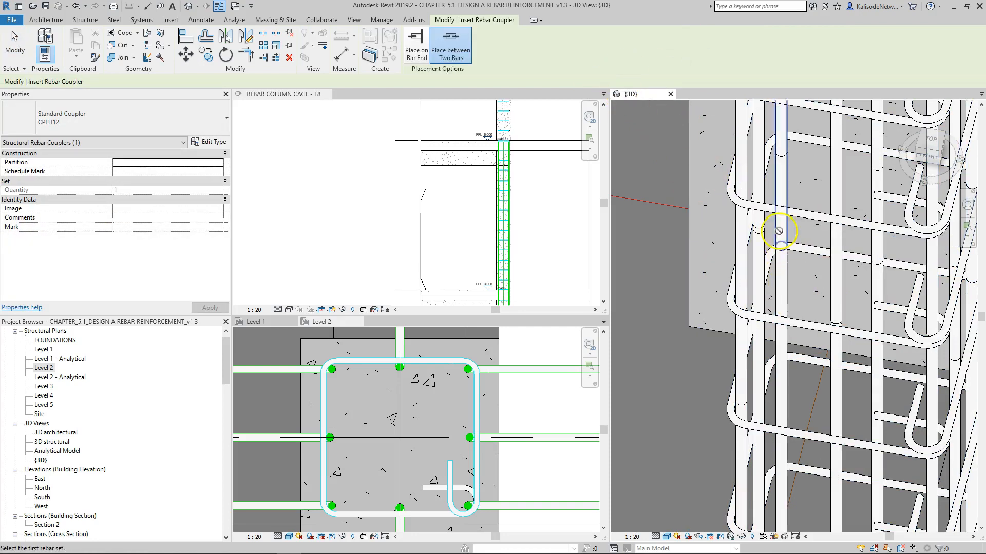
pyautogui.click(763, 225)
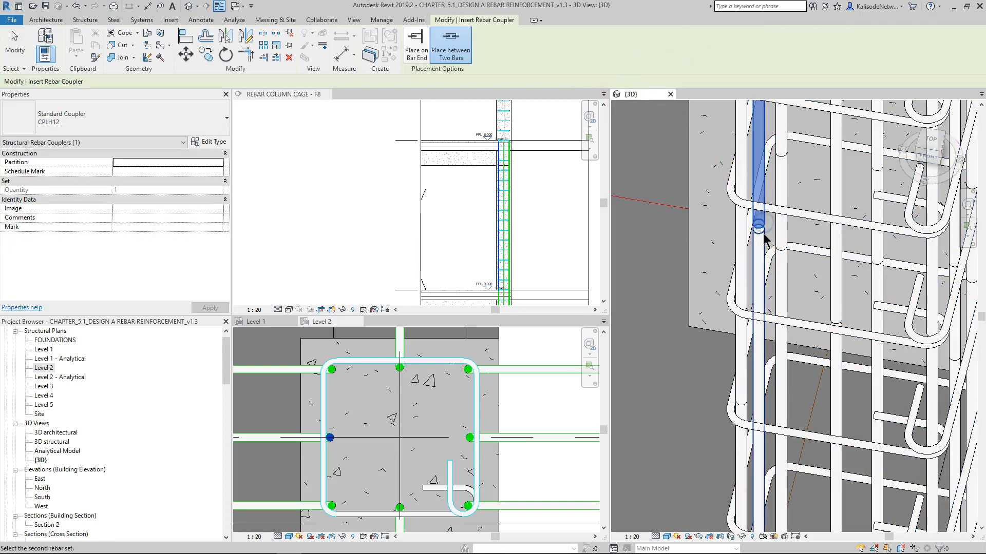
pyautogui.click(762, 233)
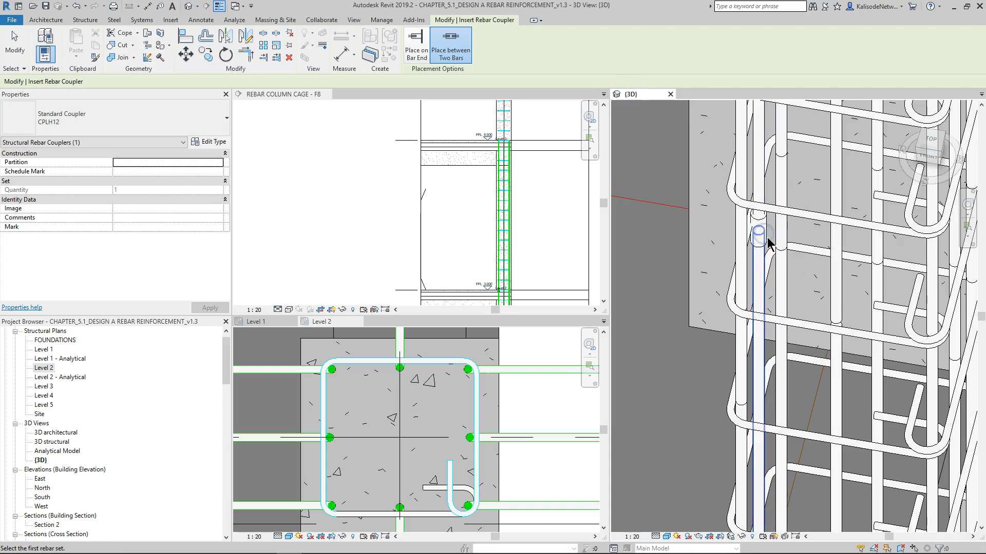
pyautogui.click(841, 320)
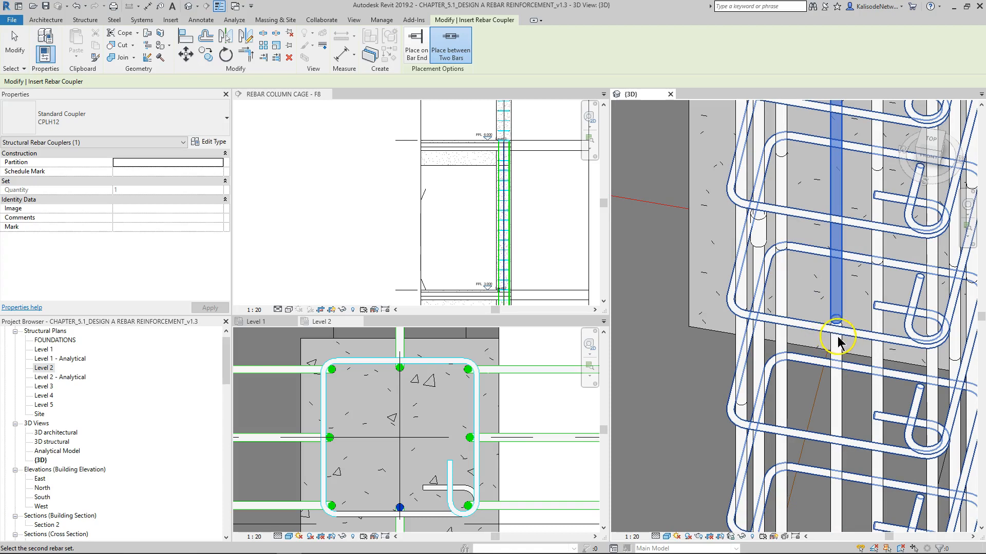
pyautogui.click(840, 346)
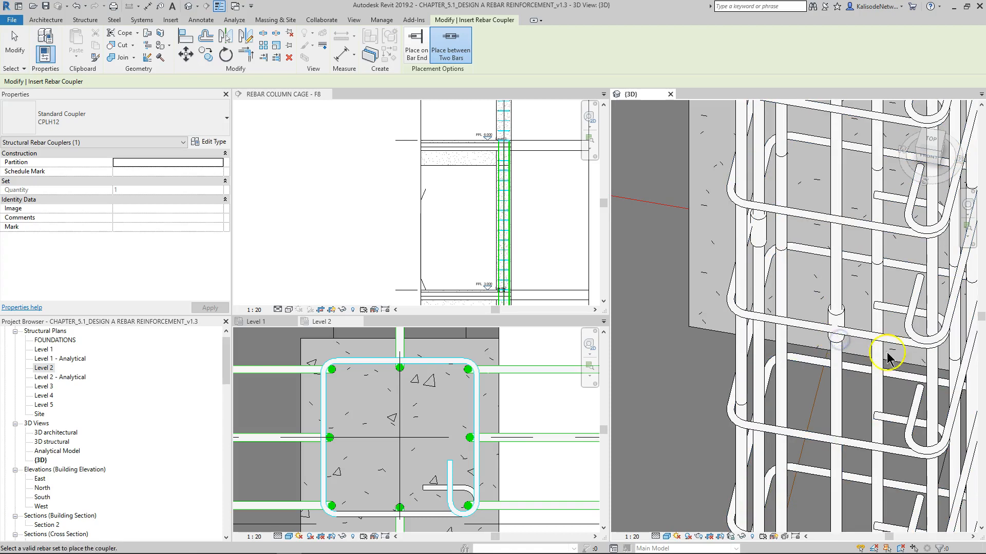
pyautogui.scroll(5, 887, 358)
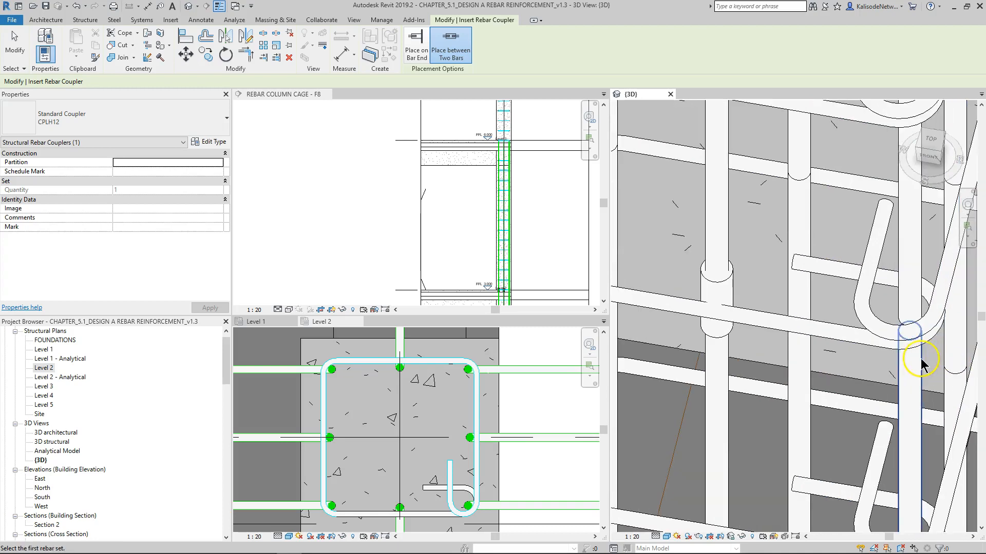
pyautogui.click(921, 366)
pyautogui.click(921, 322)
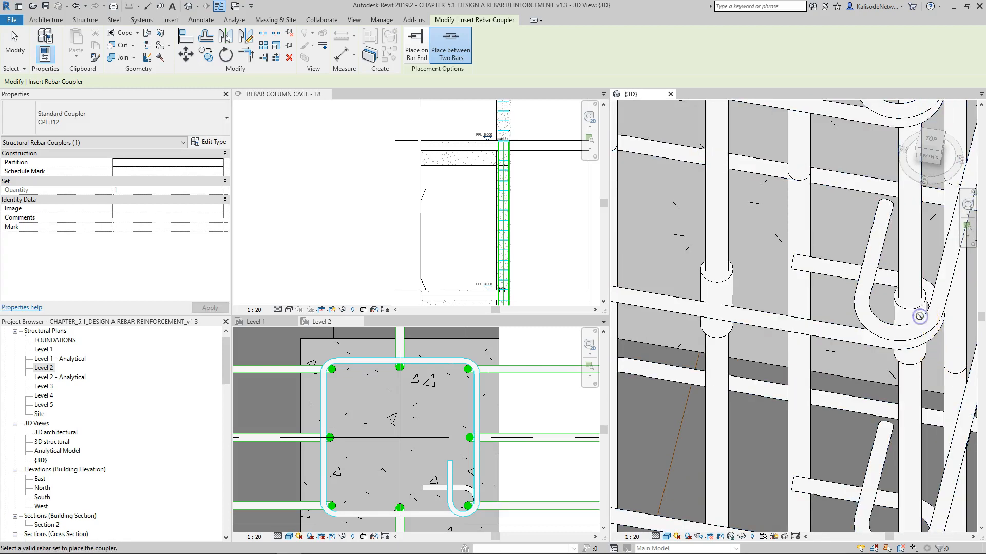
# Review the couplers placed around the column cage in the 3D view and end coupler placement.
pyautogui.scroll(-4, 919, 324)
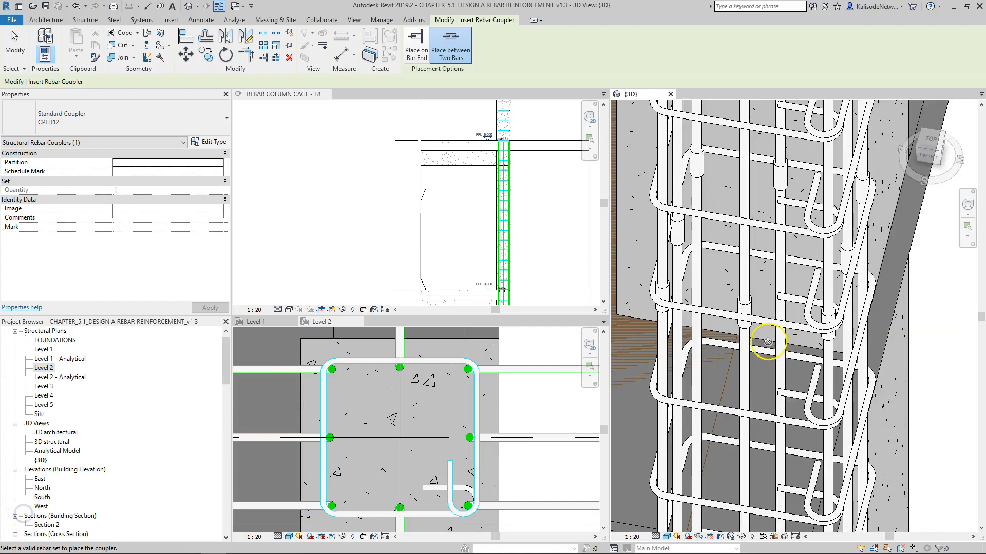
pyautogui.scroll(-3, 762, 343)
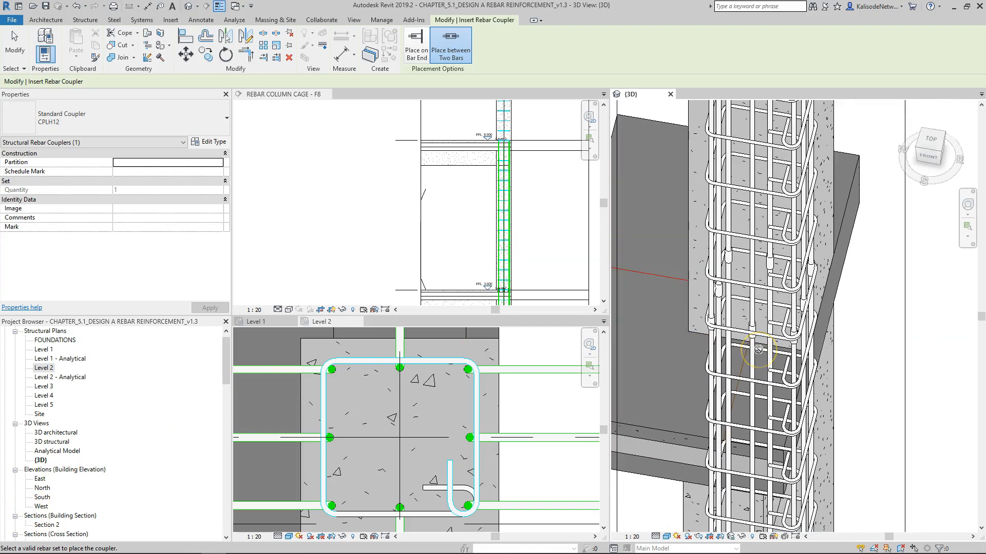
pyautogui.scroll(2, 758, 350)
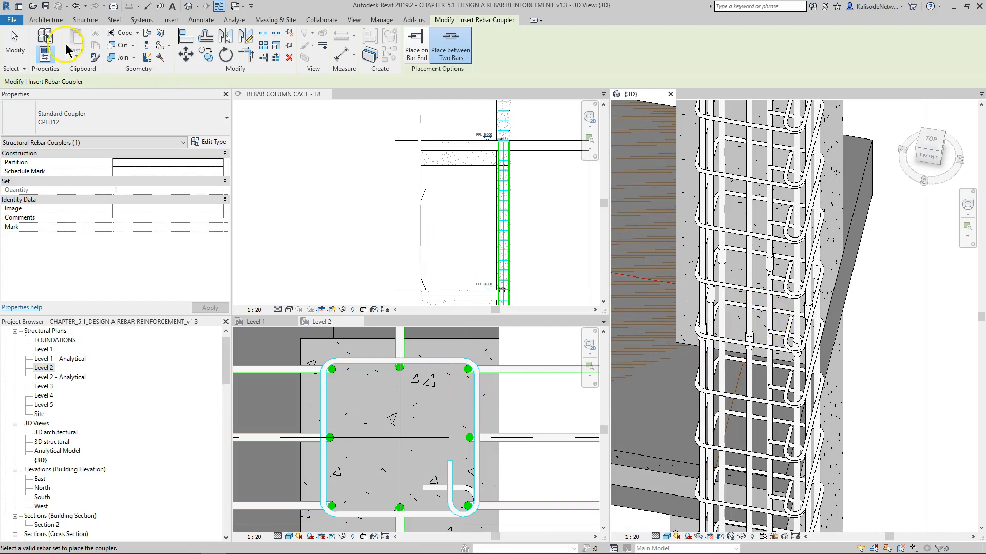
pyautogui.click(15, 49)
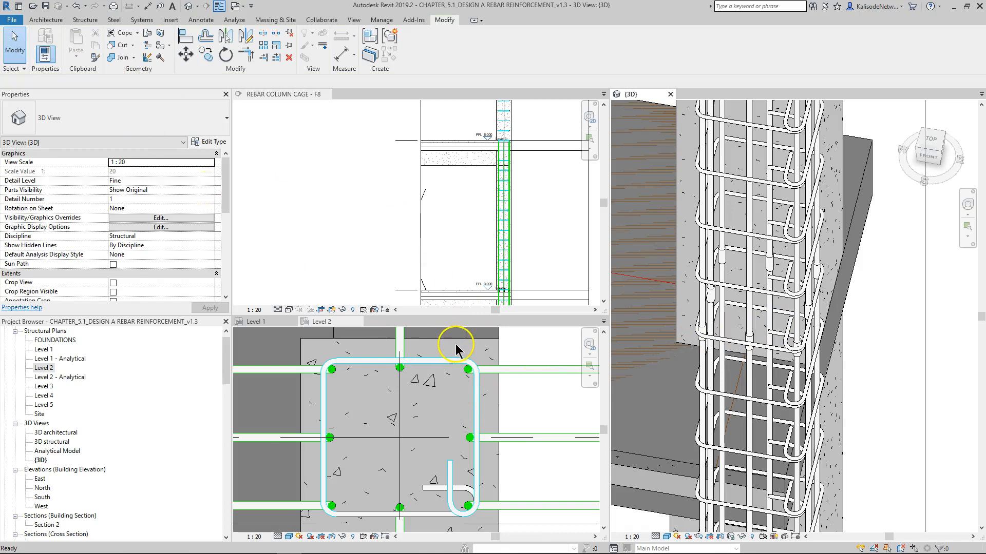
# Select only the column's straight H12 bars in the Level 2 plan, excluding the structural column and the stirrup set.
pyautogui.scroll(-2, 410, 351)
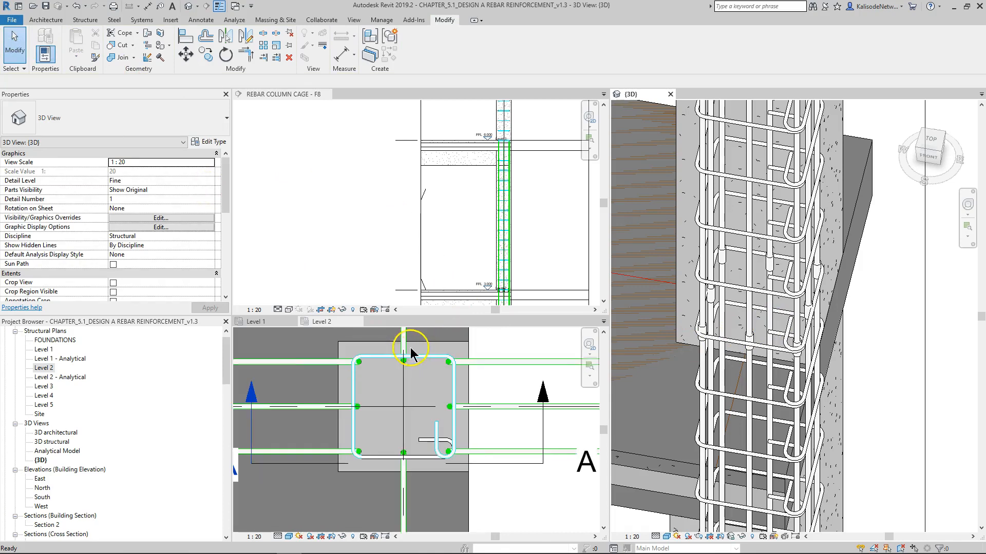
pyautogui.click(315, 345)
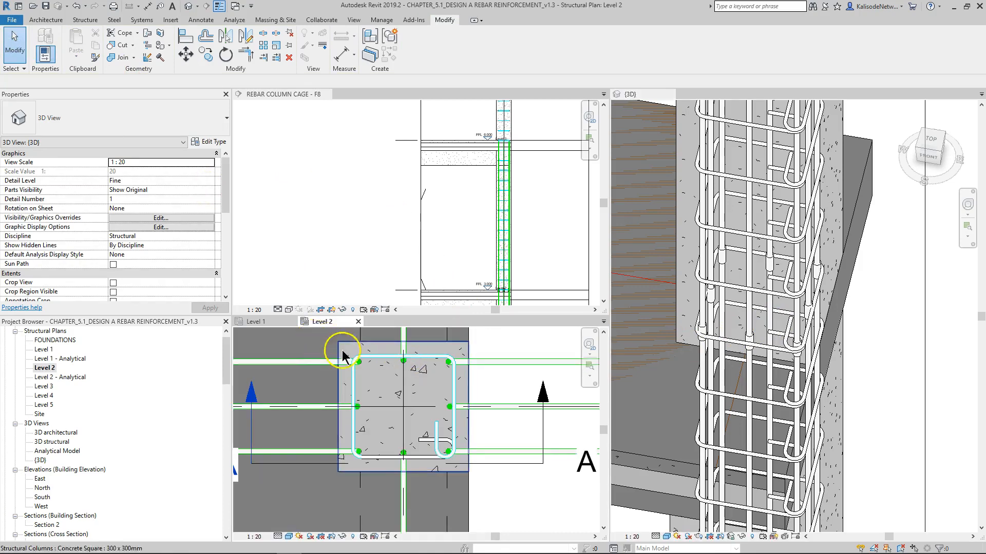
pyautogui.moveTo(375, 380); pyautogui.dragTo(481, 478)
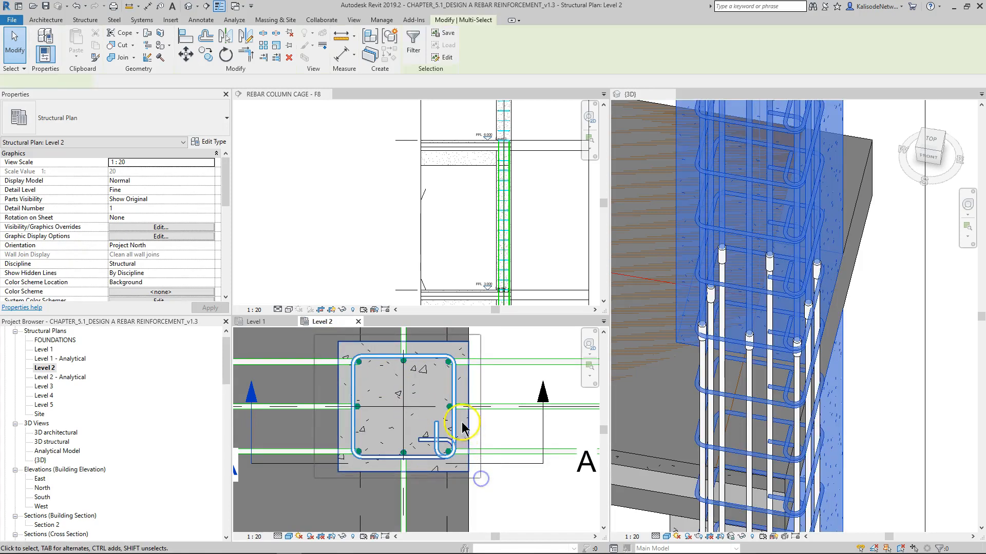
pyautogui.click(413, 44)
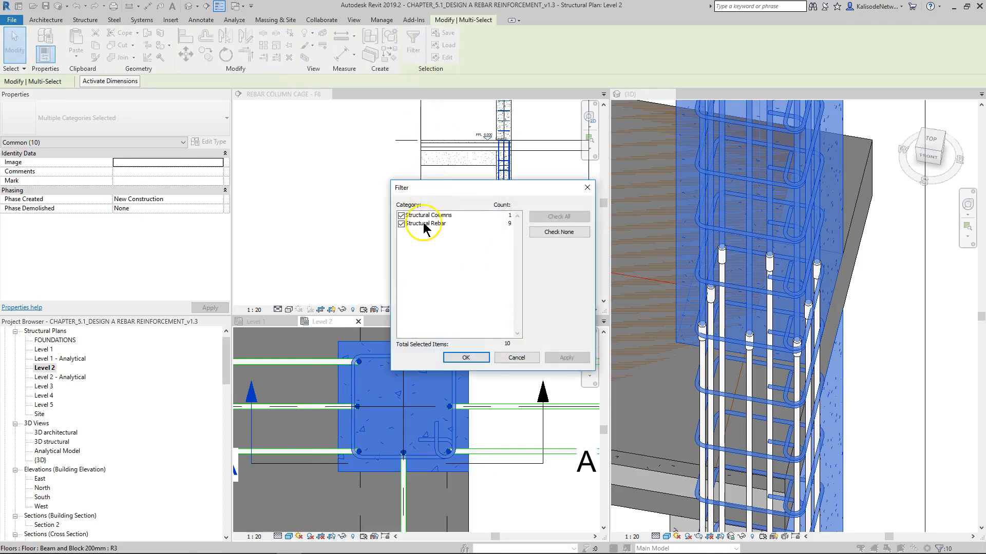
pyautogui.click(400, 216)
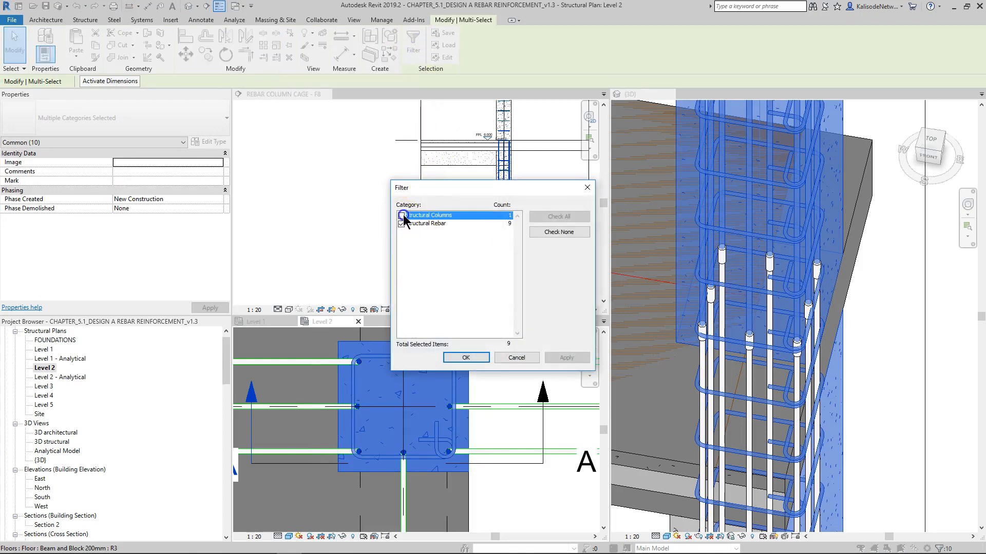
pyautogui.click(476, 358)
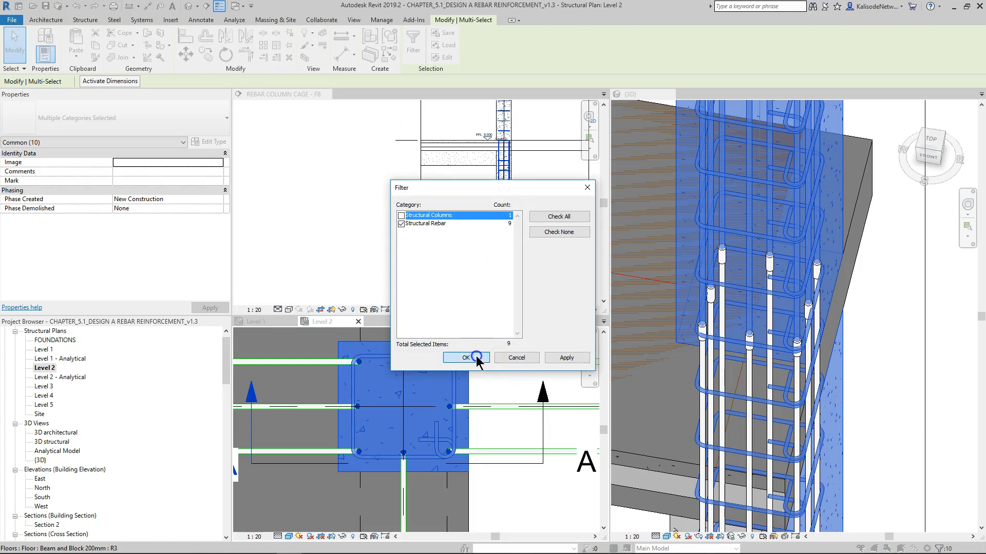
pyautogui.keyDown('shift'); pyautogui.click(456, 384); pyautogui.keyUp('shift')
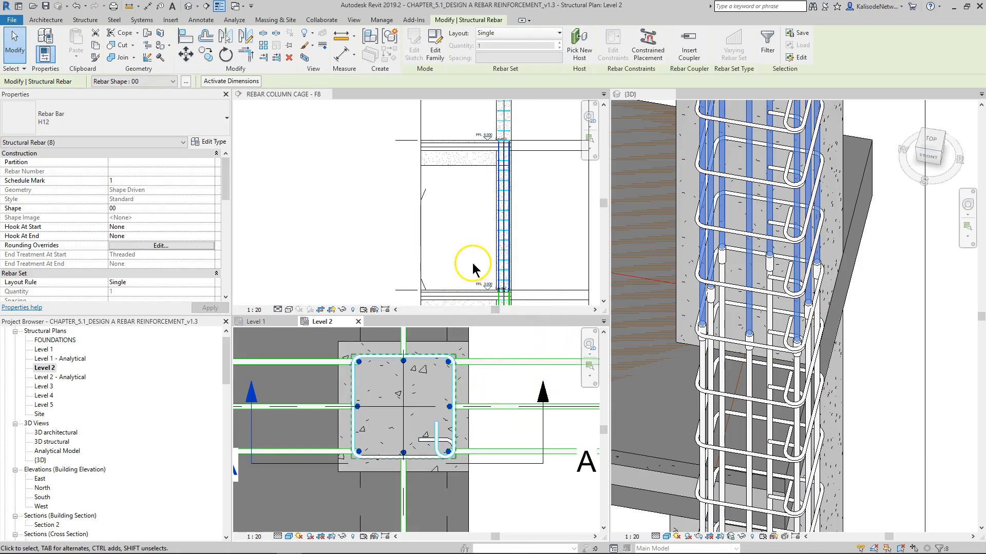
# Copy the selected straight H12 bars and paste them aligned to Level 3 and Level 4.
pyautogui.scroll(2, 471, 269)
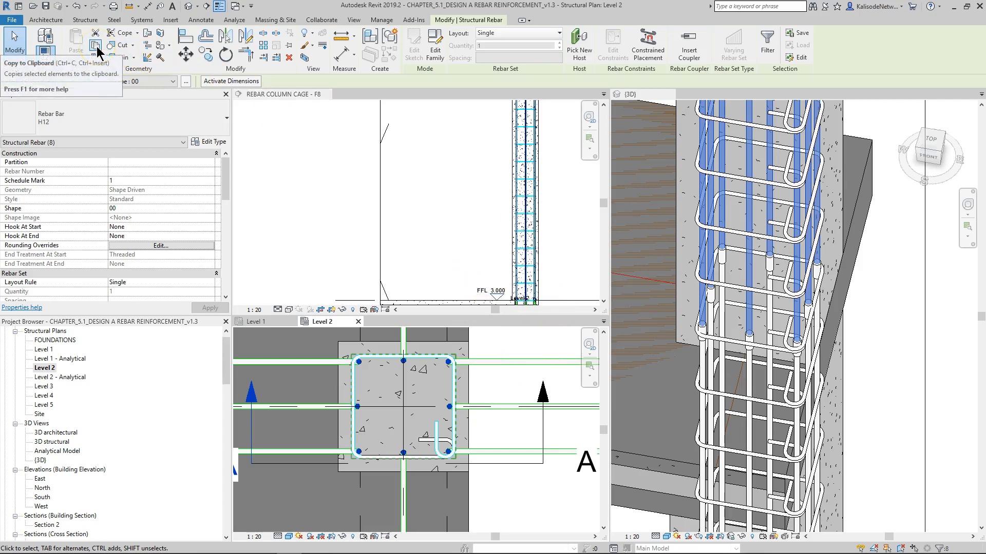
pyautogui.click(97, 46)
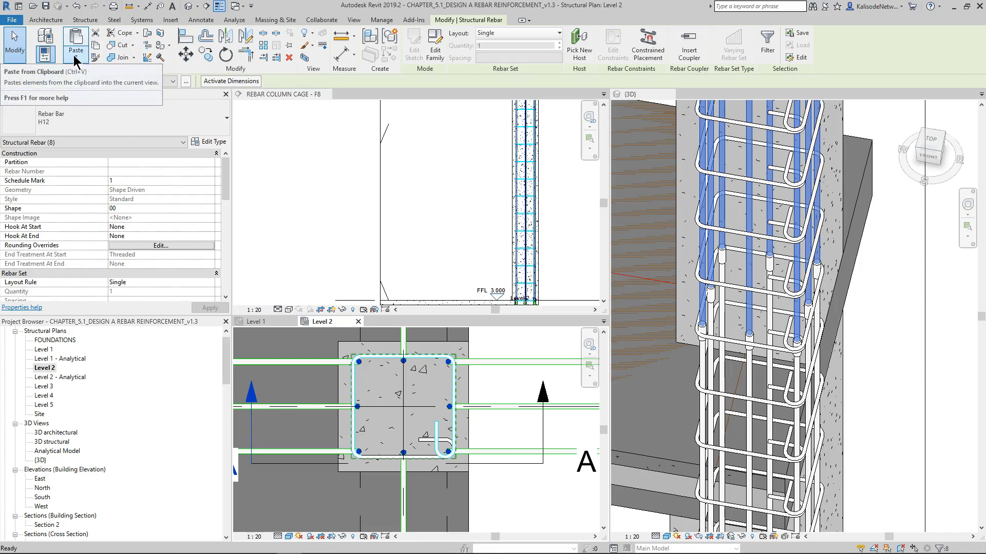
pyautogui.click(76, 59)
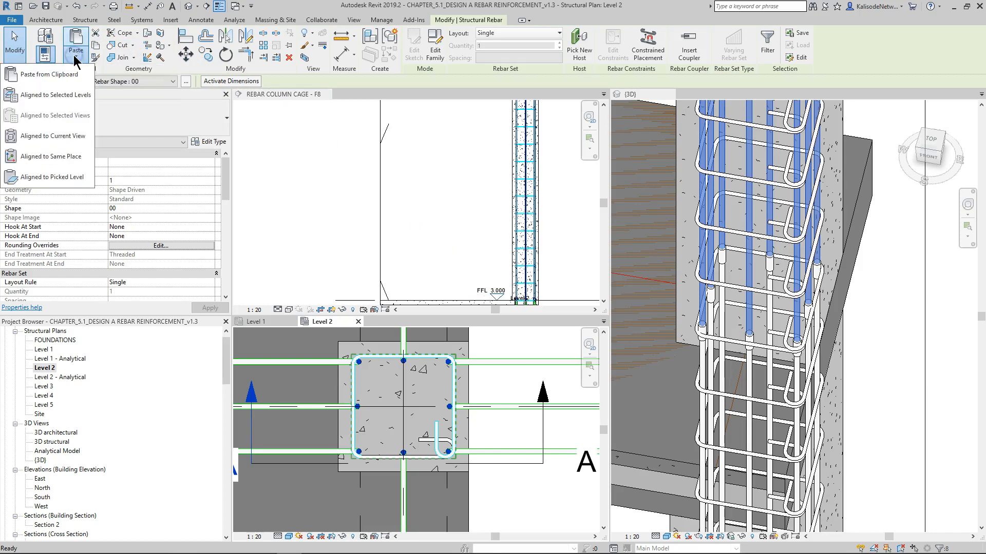
pyautogui.click(63, 96)
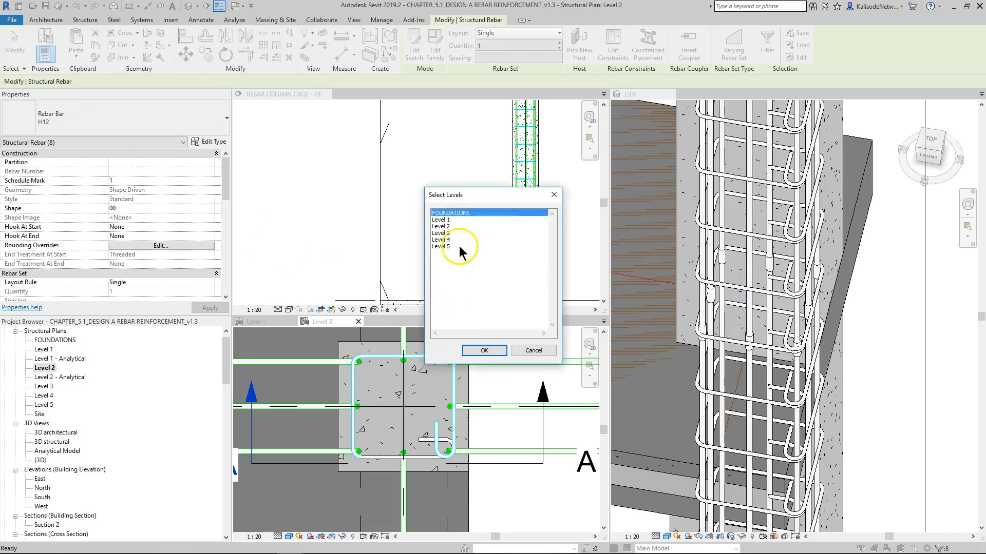
pyautogui.click(447, 234)
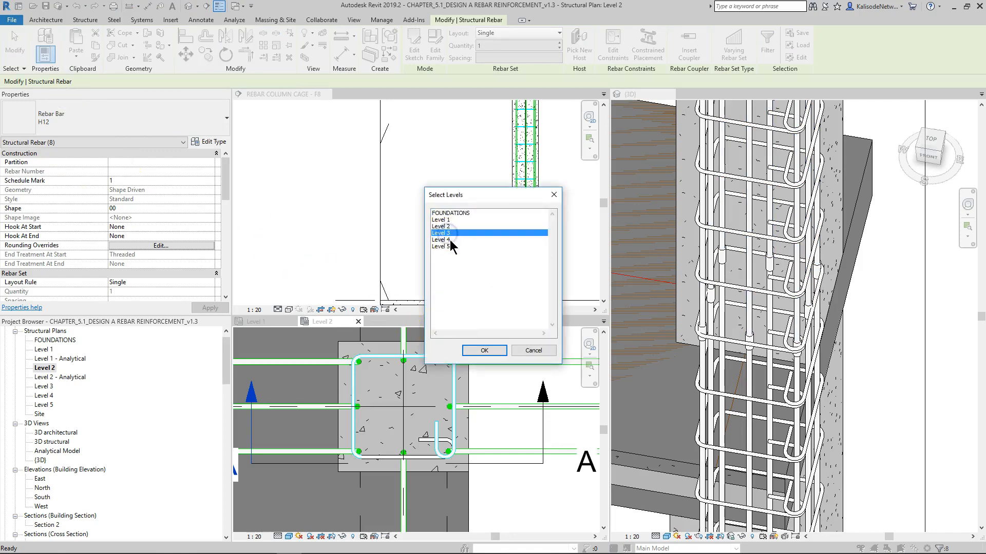
pyautogui.keyDown('ctrl'); pyautogui.click(450, 241); pyautogui.keyUp('ctrl')
pyautogui.click(485, 352)
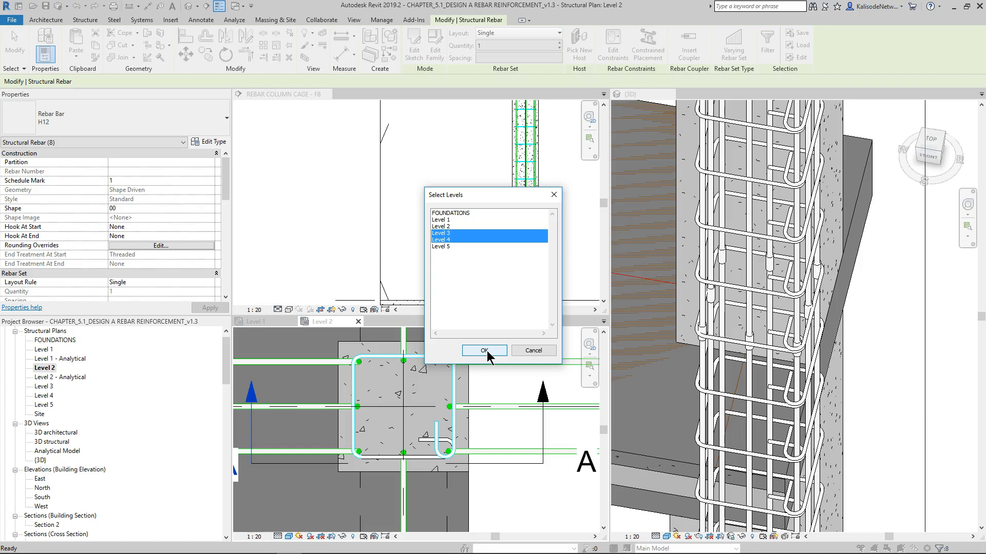
pyautogui.click(486, 351)
# Examine how the pasted H12 bars meet at Level 4 and Level 3 in the column cage section.
pyautogui.scroll(-4, 448, 254)
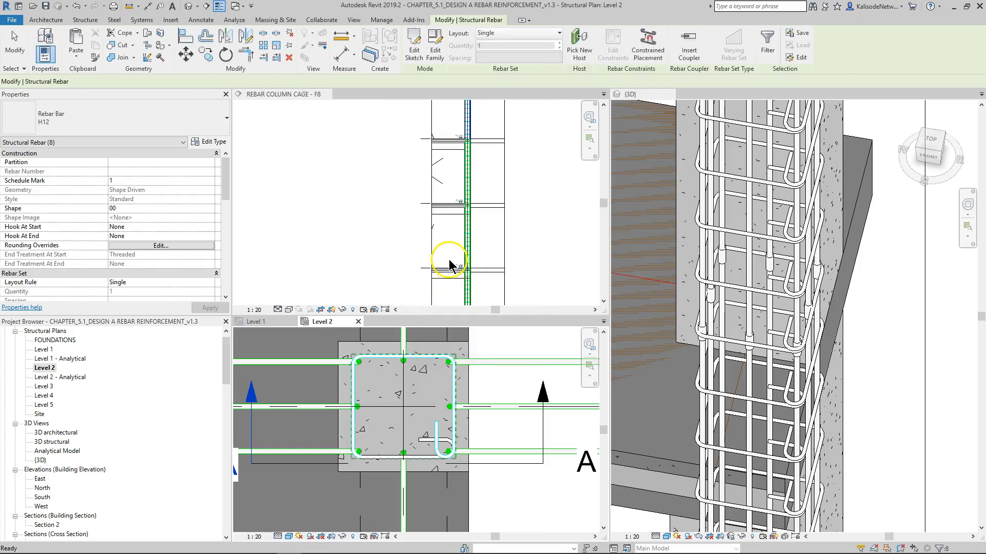
pyautogui.scroll(5, 492, 137)
pyautogui.scroll(5, 388, 200)
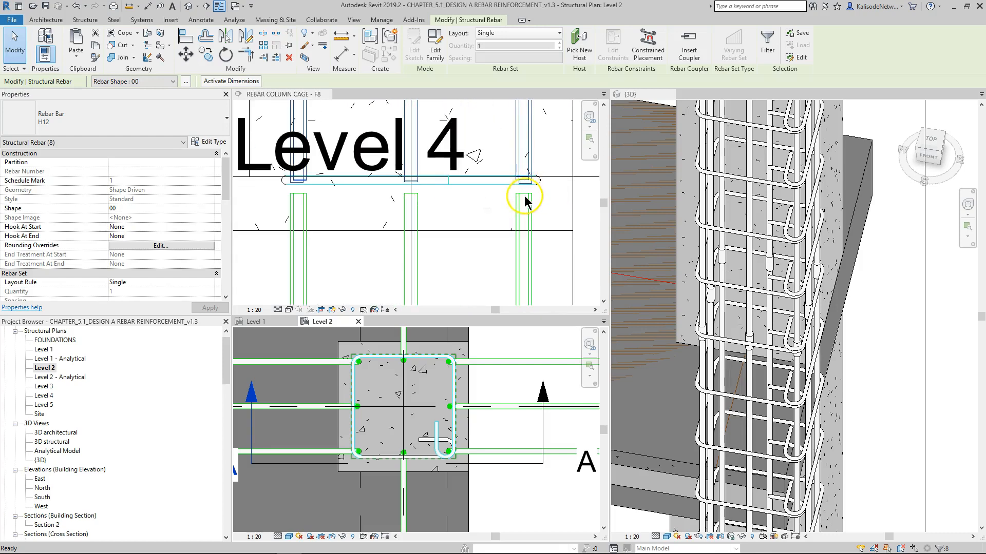
pyautogui.scroll(-3, 524, 200)
pyautogui.scroll(-4, 441, 199)
pyautogui.scroll(6, 445, 243)
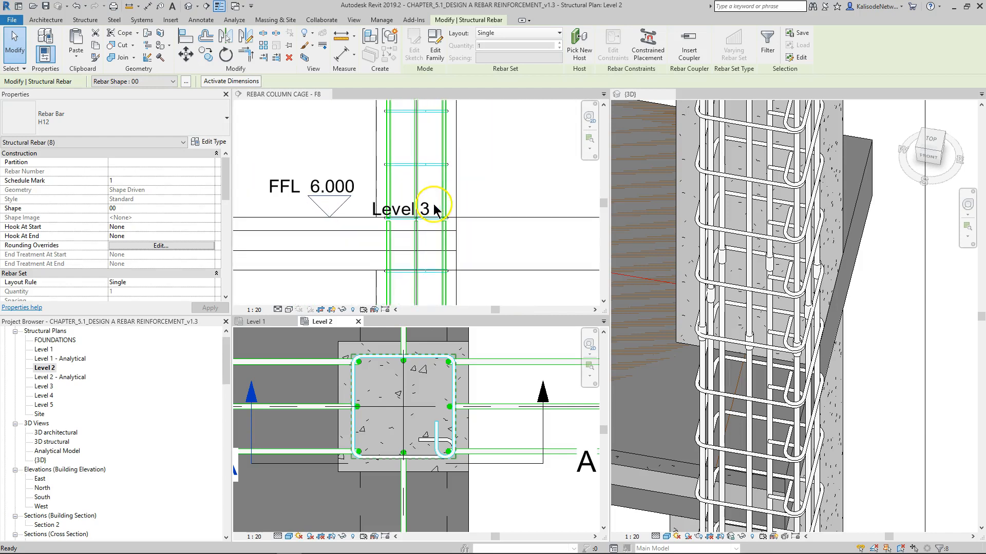